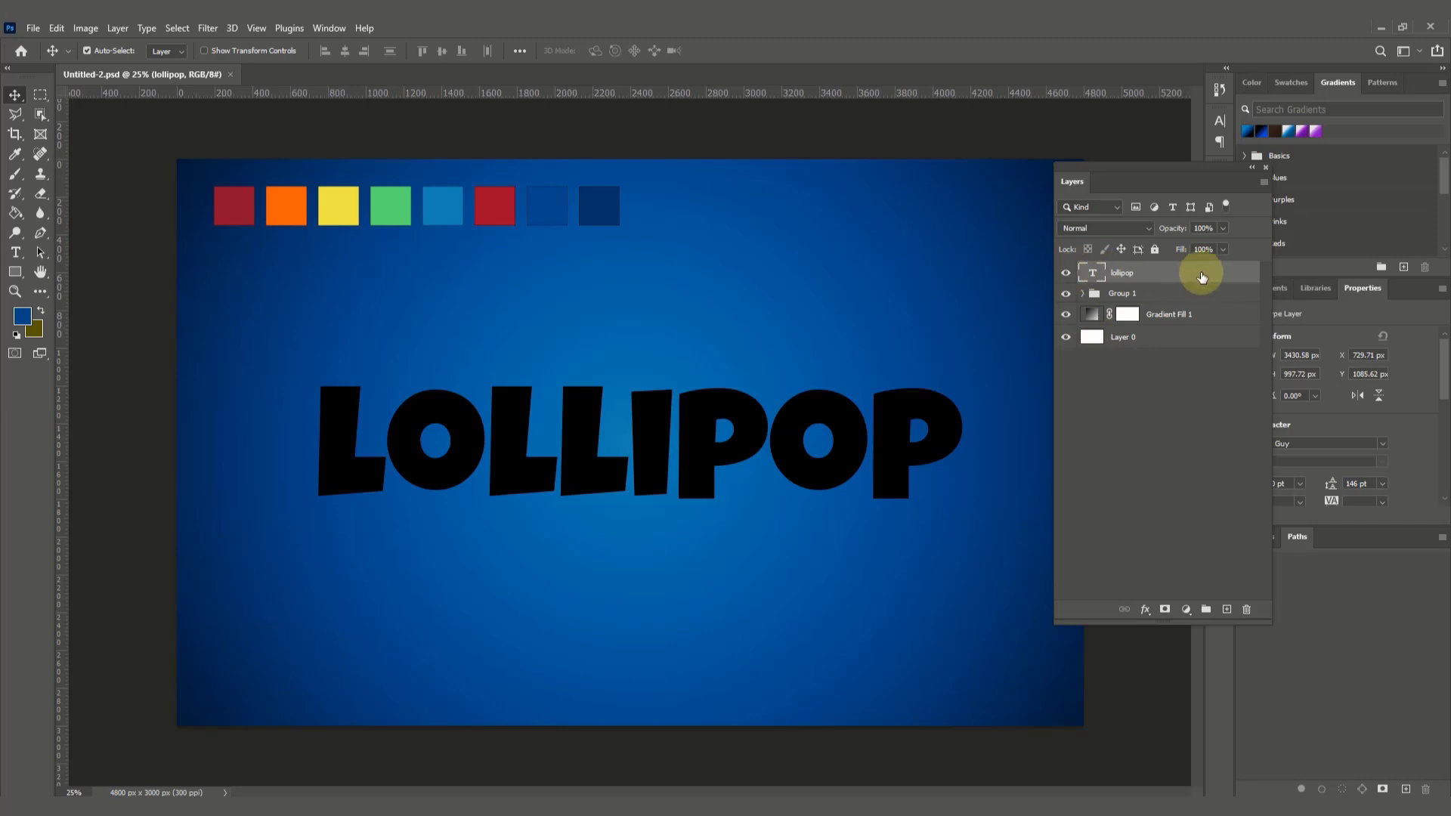
Step: Duplicate the lollipop text layer as "lollipop copy" and hide the original text layer
{"action": "left_click", "coordinate": [1223, 251]}
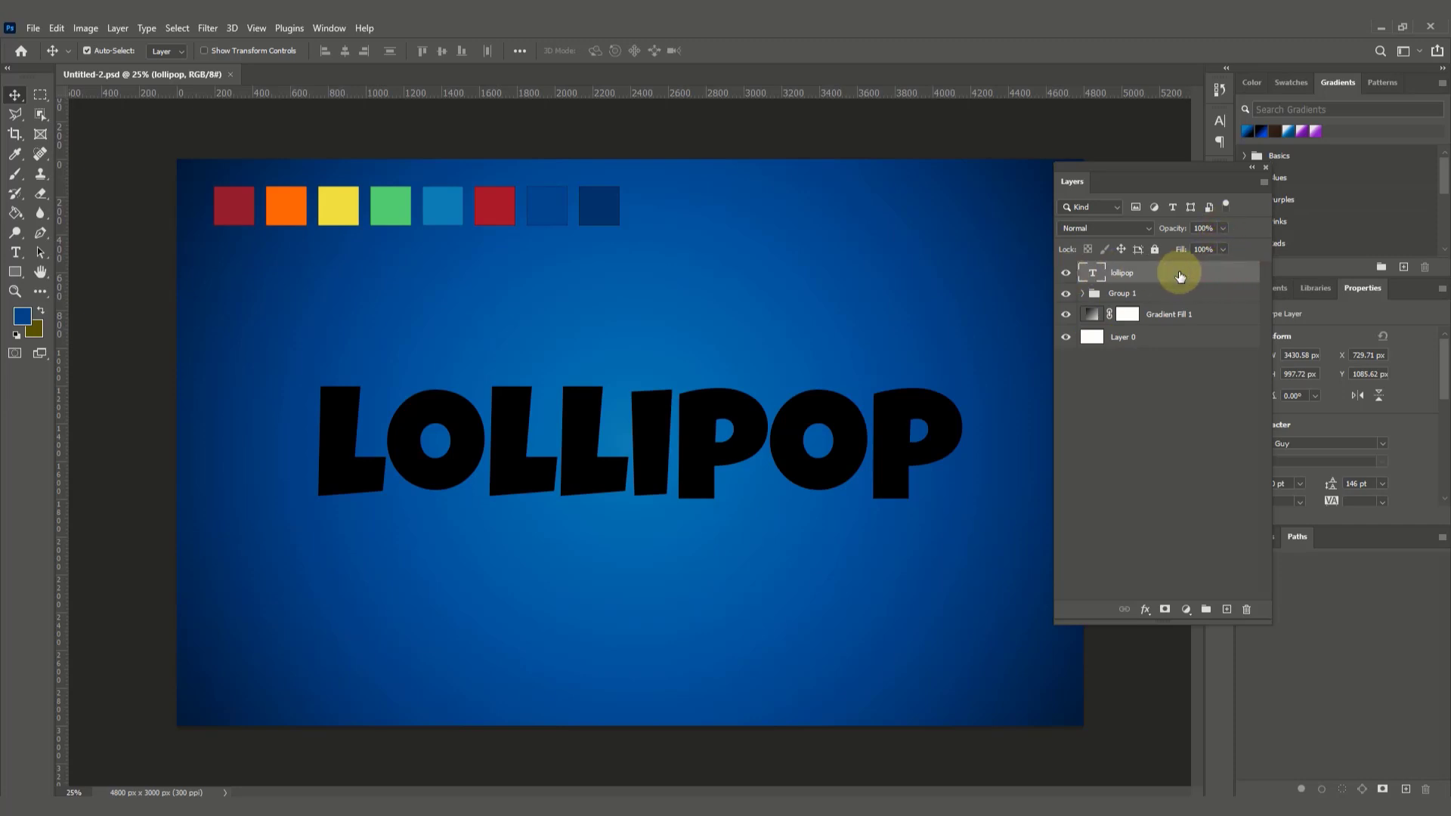
{"action": "right_click", "coordinate": [1178, 274]}
{"action": "left_click", "coordinate": [1232, 186]}
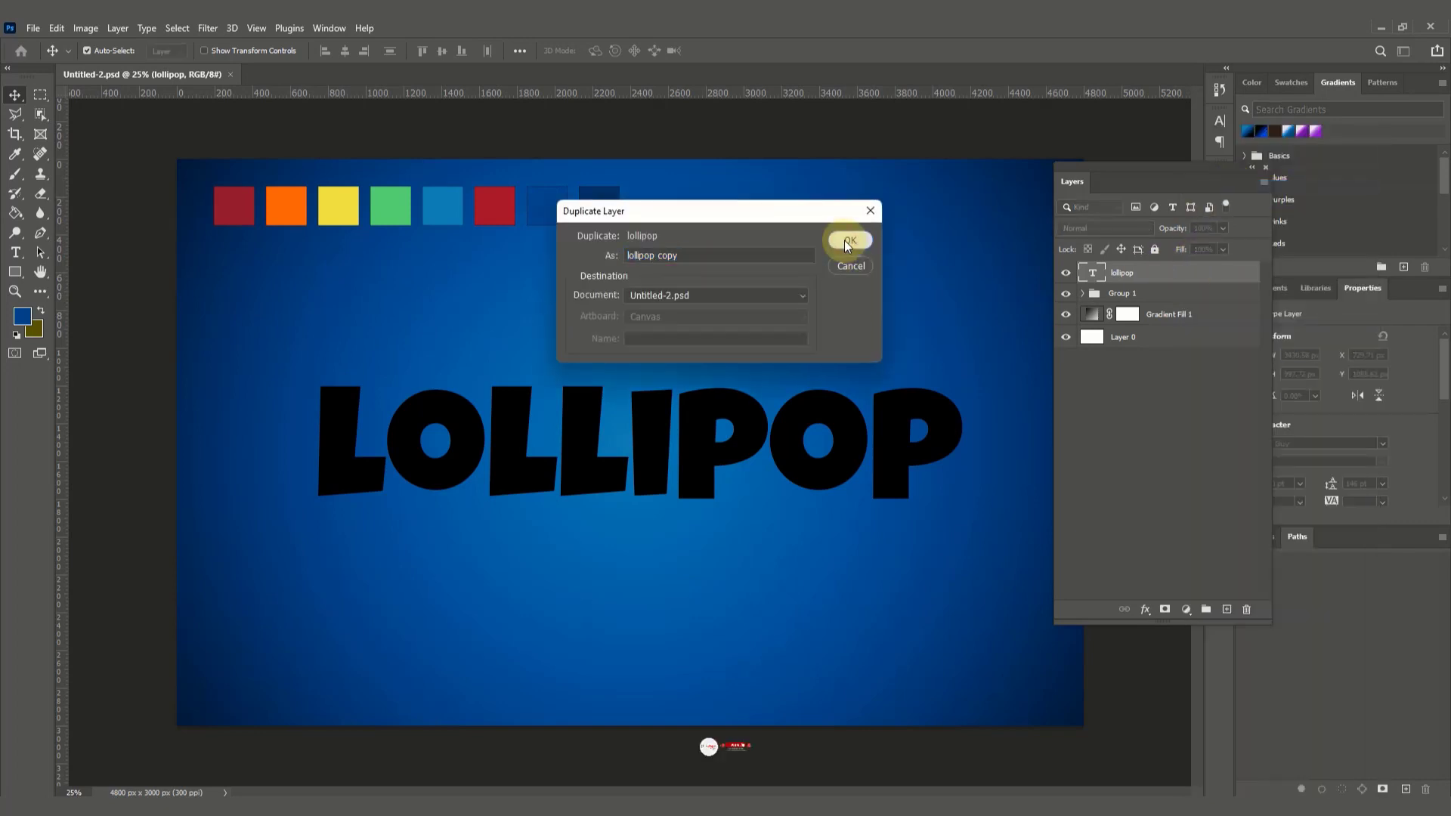
{"action": "left_click", "coordinate": [846, 240]}
{"action": "left_click", "coordinate": [1066, 296]}
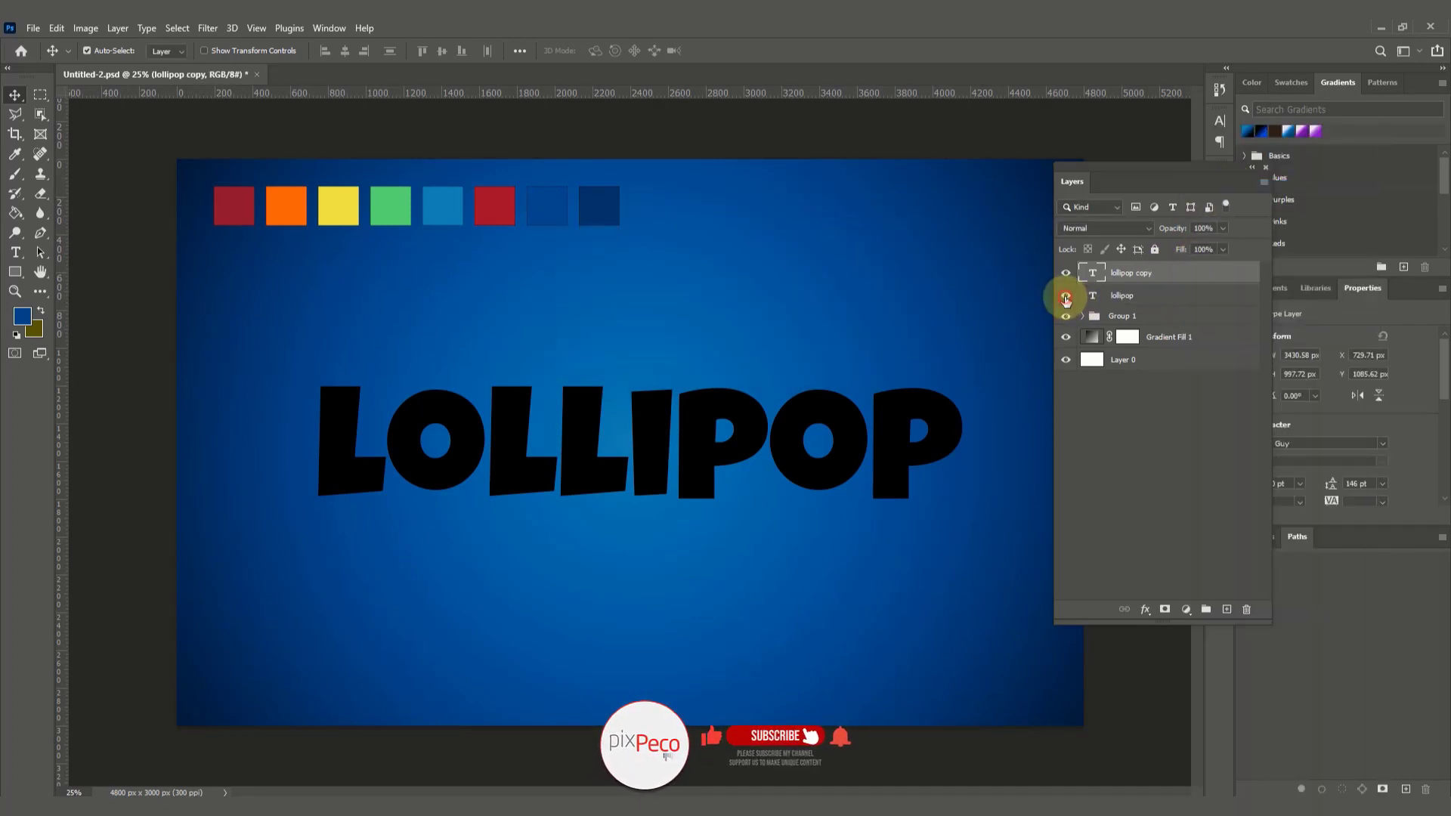
Step: Lower the fill of the lollipop copy layer to 0%
{"action": "left_click", "coordinate": [1223, 249]}
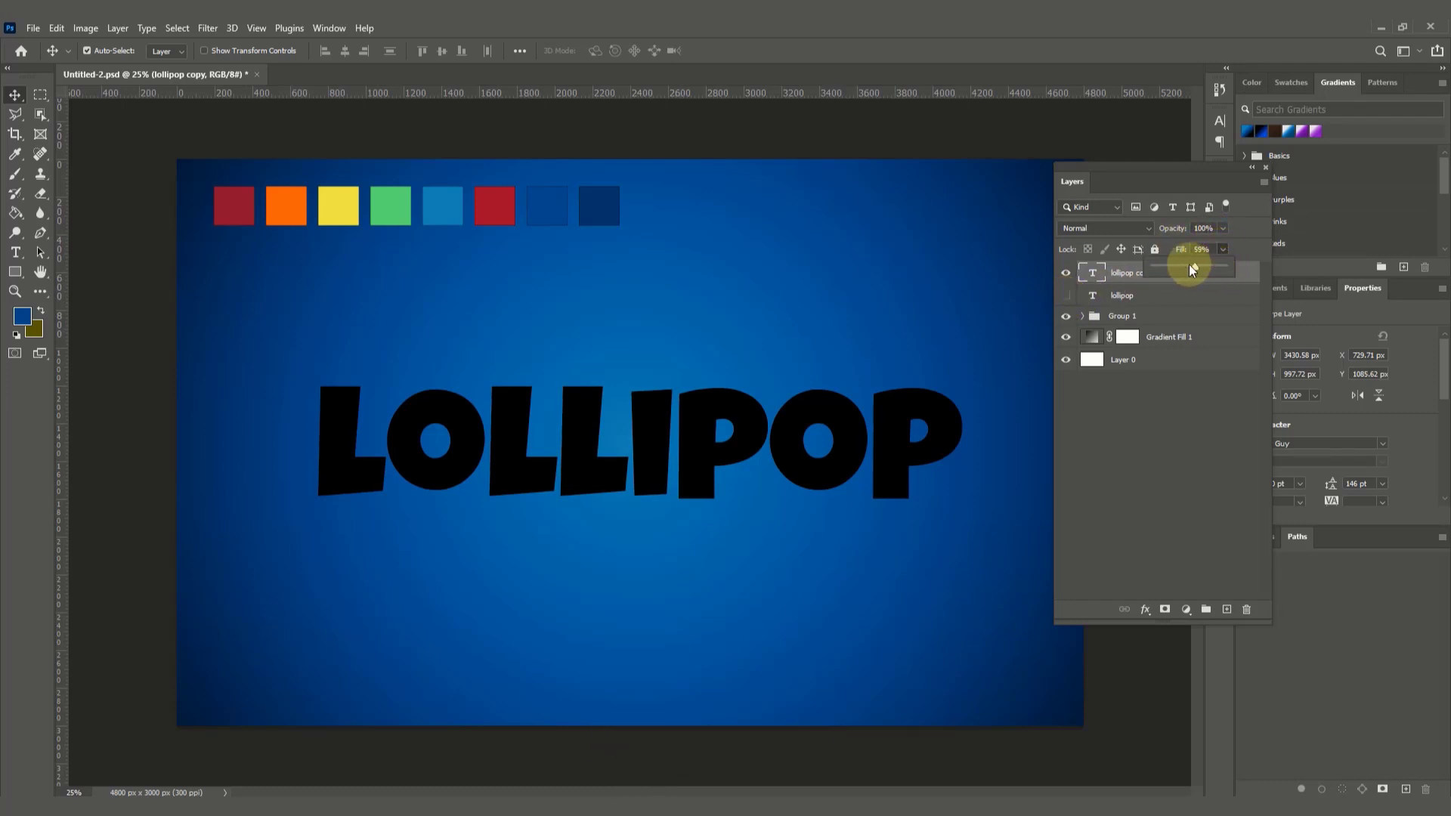
{"action": "left_click_drag", "start_coordinate": [1189, 264], "coordinate": [1147, 266]}
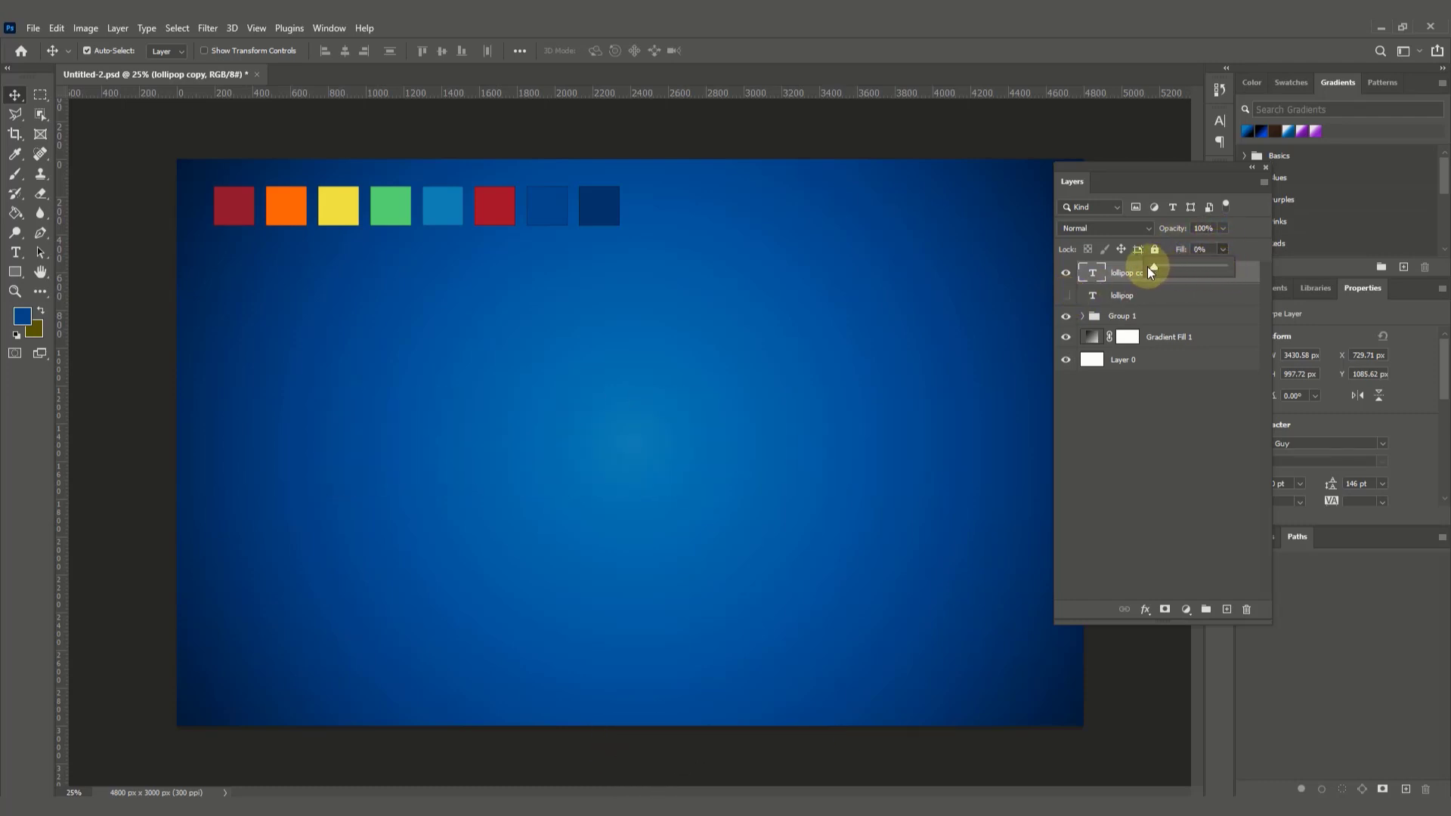
{"action": "left_click", "coordinate": [1245, 270]}
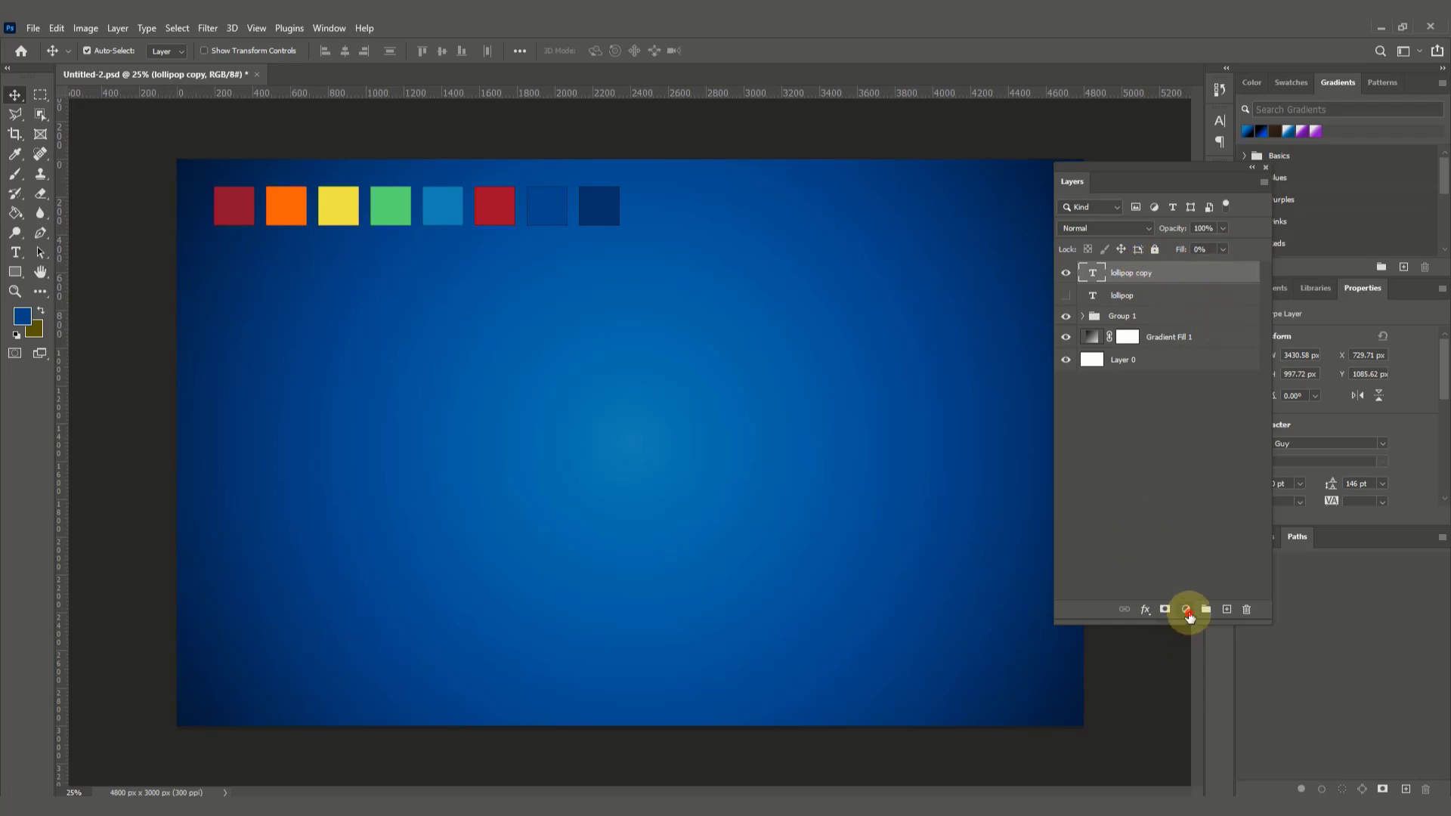
Step: Add a drop shadow to the lollipop copy layer with 45 px distance, 0% spread and 40 px size
{"action": "left_click", "coordinate": [1186, 611]}
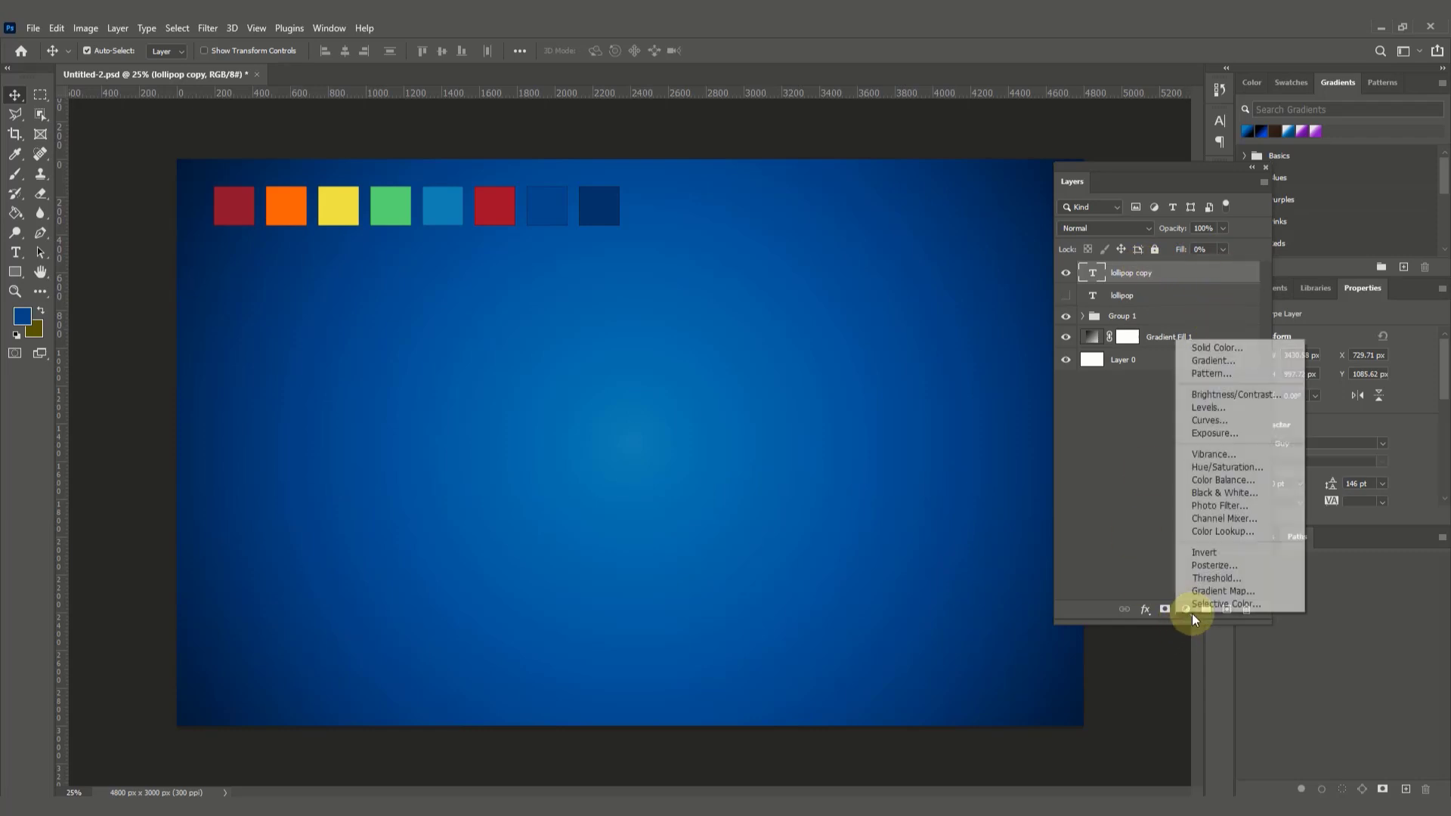
{"action": "left_click", "coordinate": [1149, 616]}
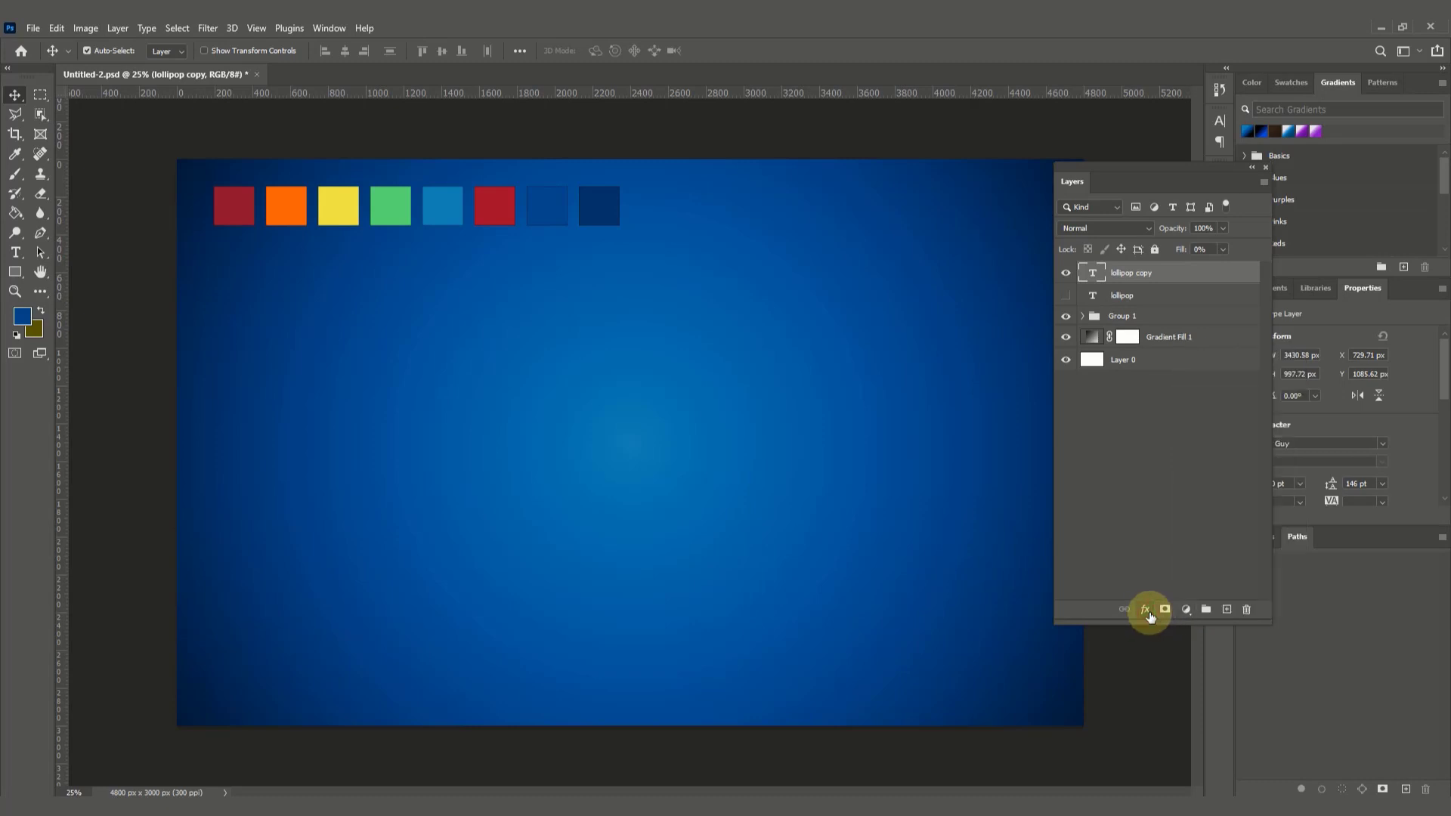
{"action": "left_click", "coordinate": [1147, 612]}
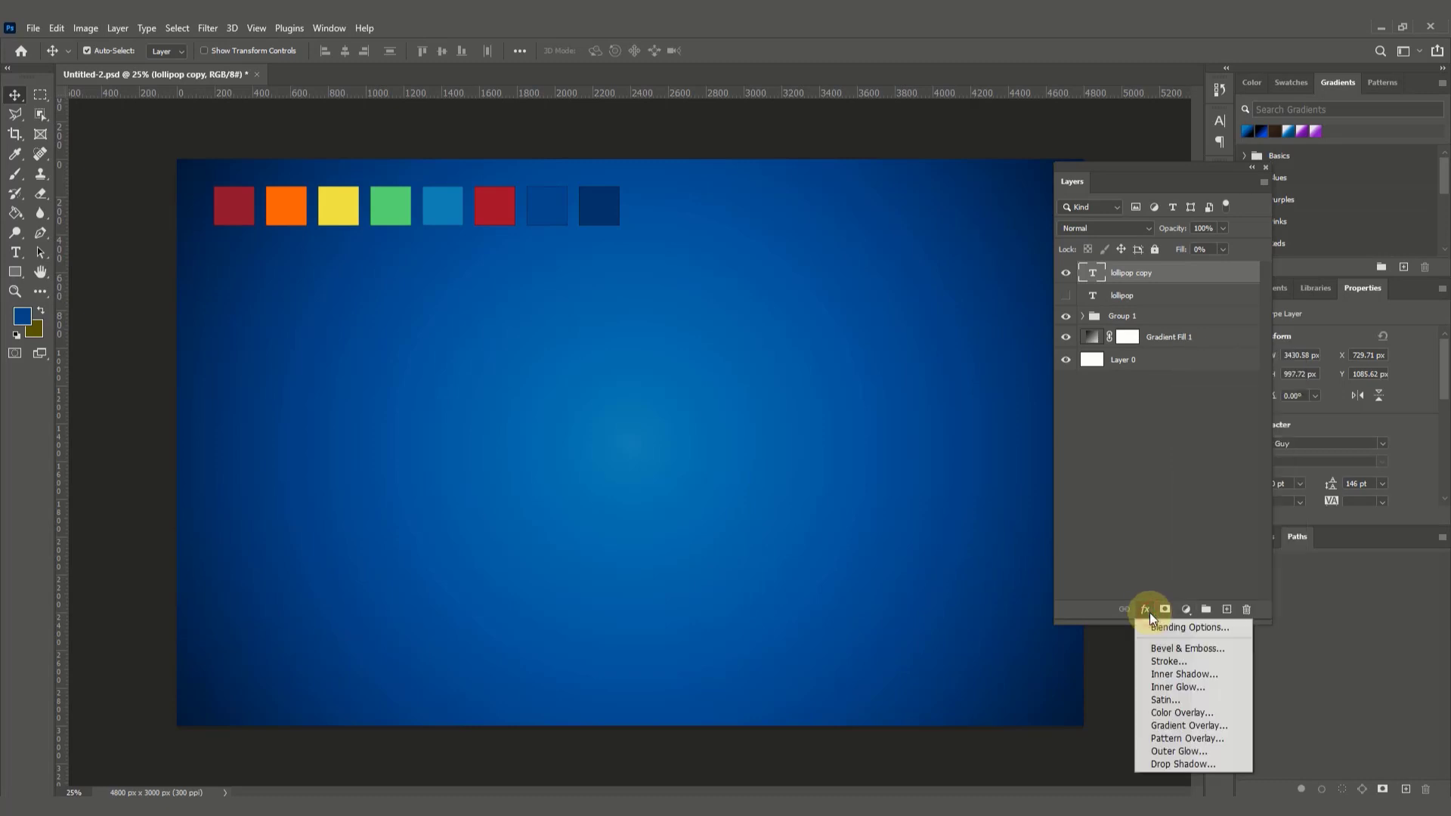
{"action": "left_click", "coordinate": [1191, 764]}
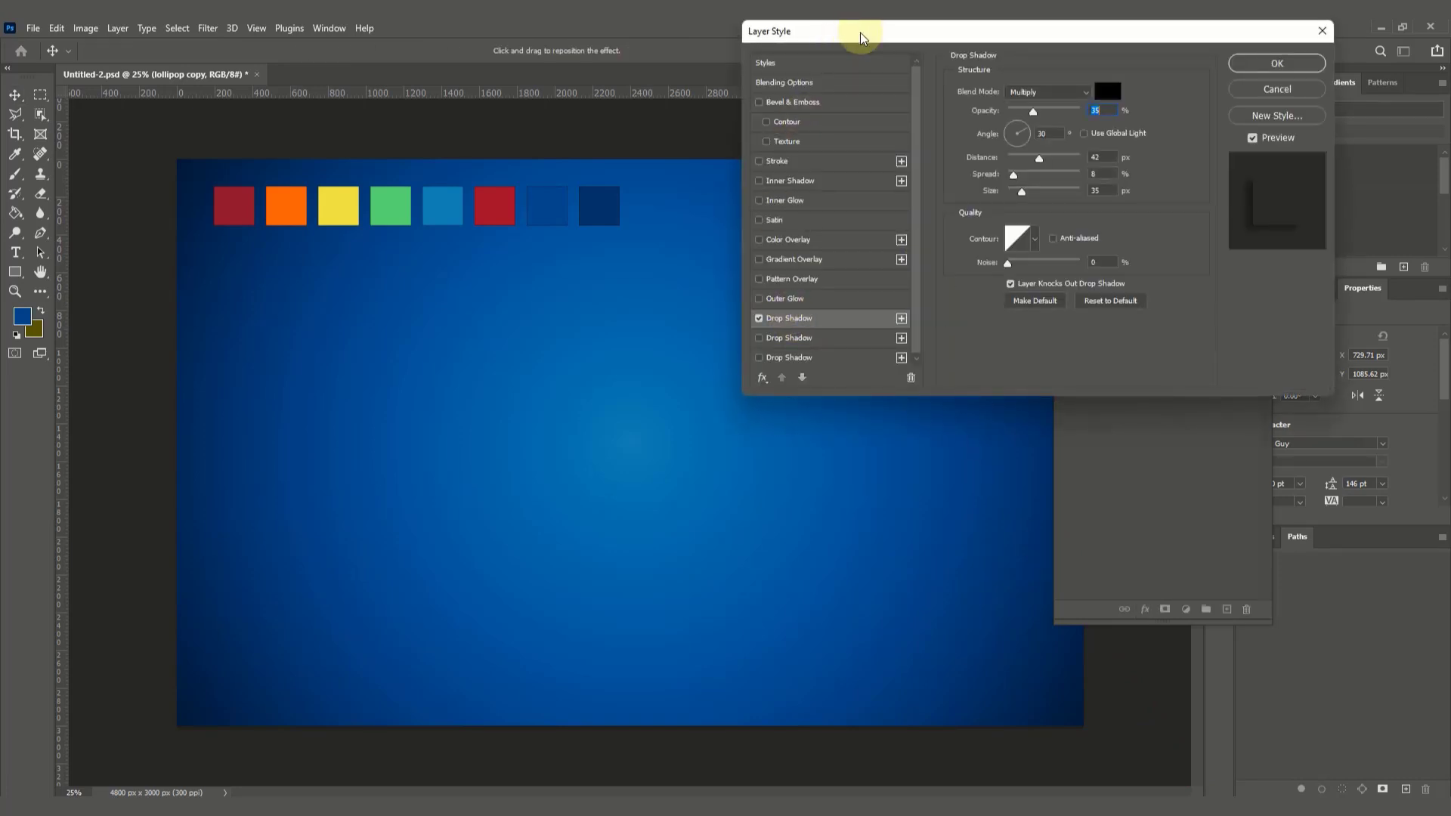
{"action": "left_click_drag", "start_coordinate": [863, 39], "coordinate": [1018, 57]}
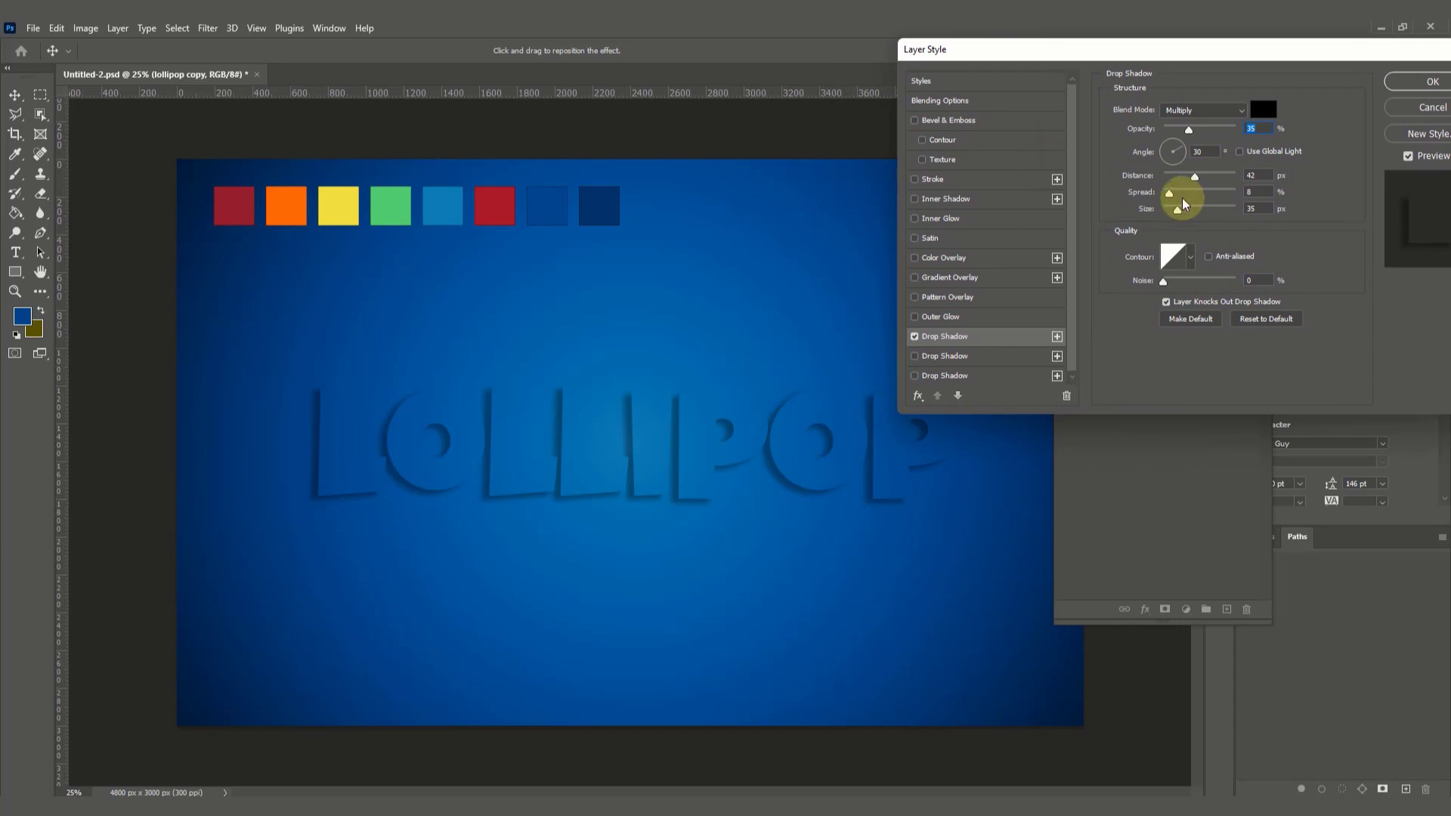
{"action": "left_click_drag", "start_coordinate": [1196, 175], "coordinate": [1189, 175]}
{"action": "mouse_move", "coordinate": [1195, 176]}
{"action": "left_mouse_down"}
{"action": "mouse_move", "coordinate": [1154, 191]}
{"action": "mouse_move", "coordinate": [1216, 218]}
{"action": "mouse_move", "coordinate": [1175, 213]}
{"action": "mouse_move", "coordinate": [1197, 182]}
{"action": "left_mouse_up"}
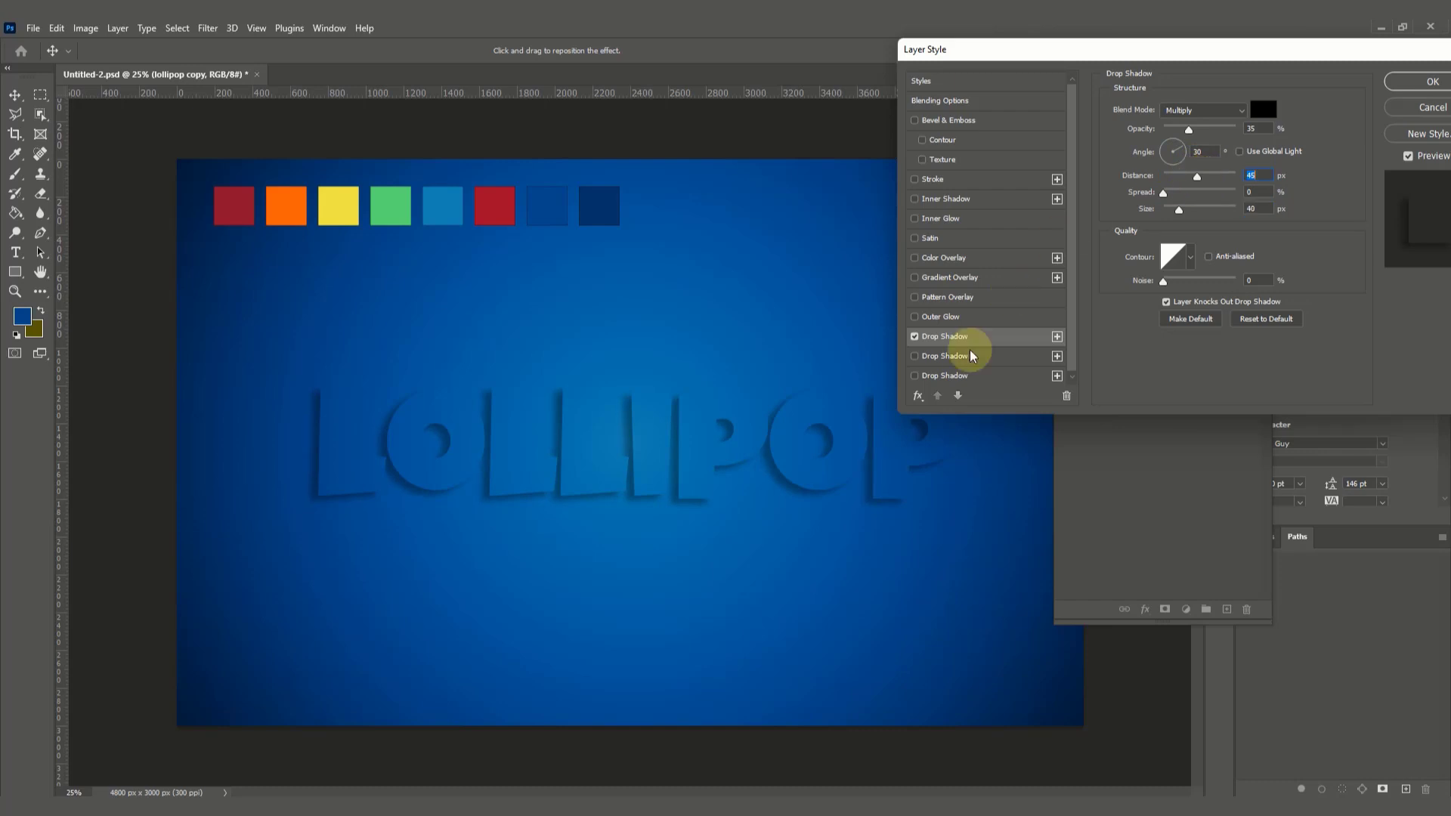
Step: Add a second drop shadow (distance 57 px, spread 16%, size 92 px) and a third (distance 24 px, spread 15%, size 65 px)
{"action": "left_click", "coordinate": [945, 358]}
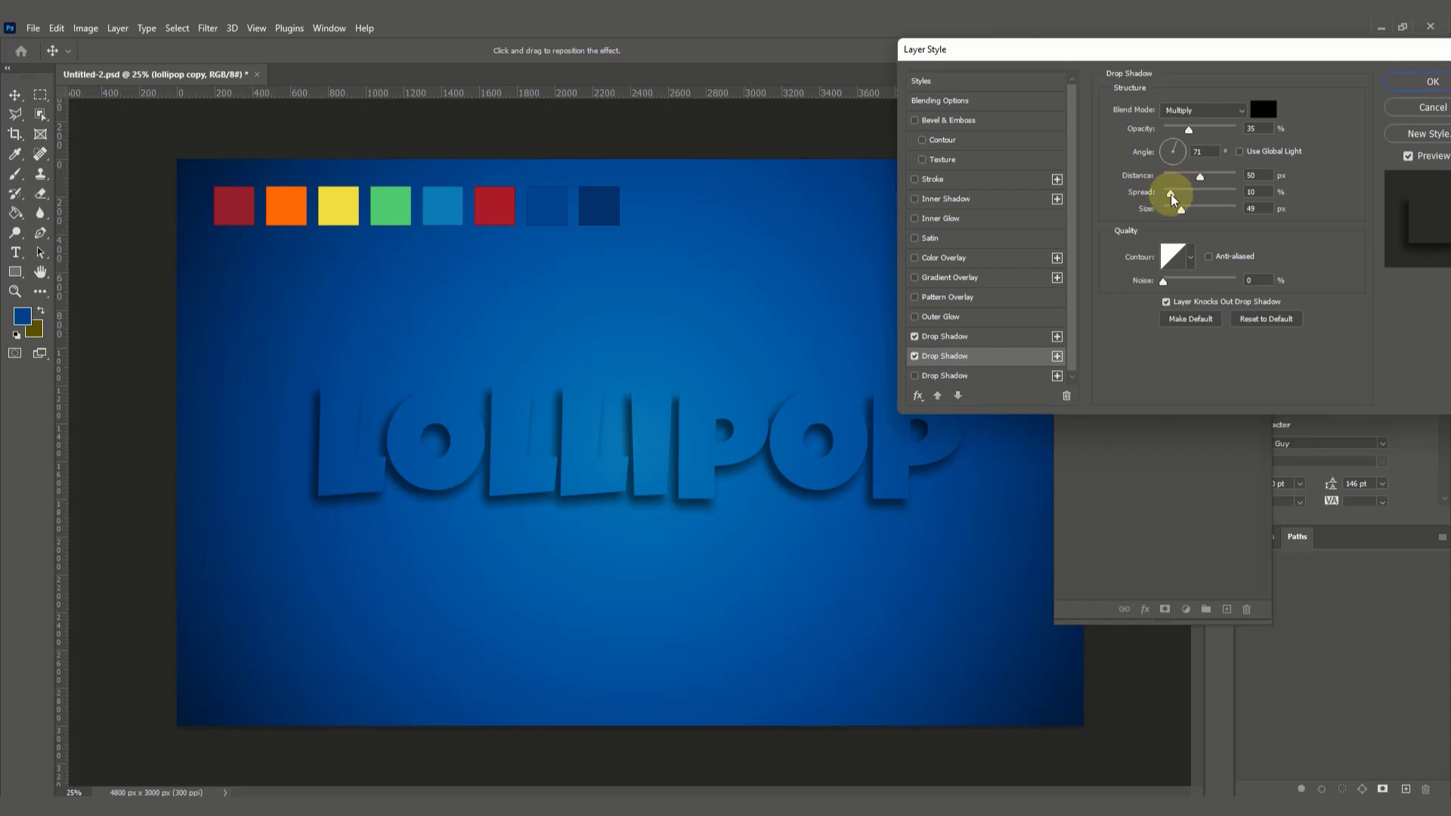
{"action": "left_click_drag", "start_coordinate": [1169, 195], "coordinate": [1195, 212]}
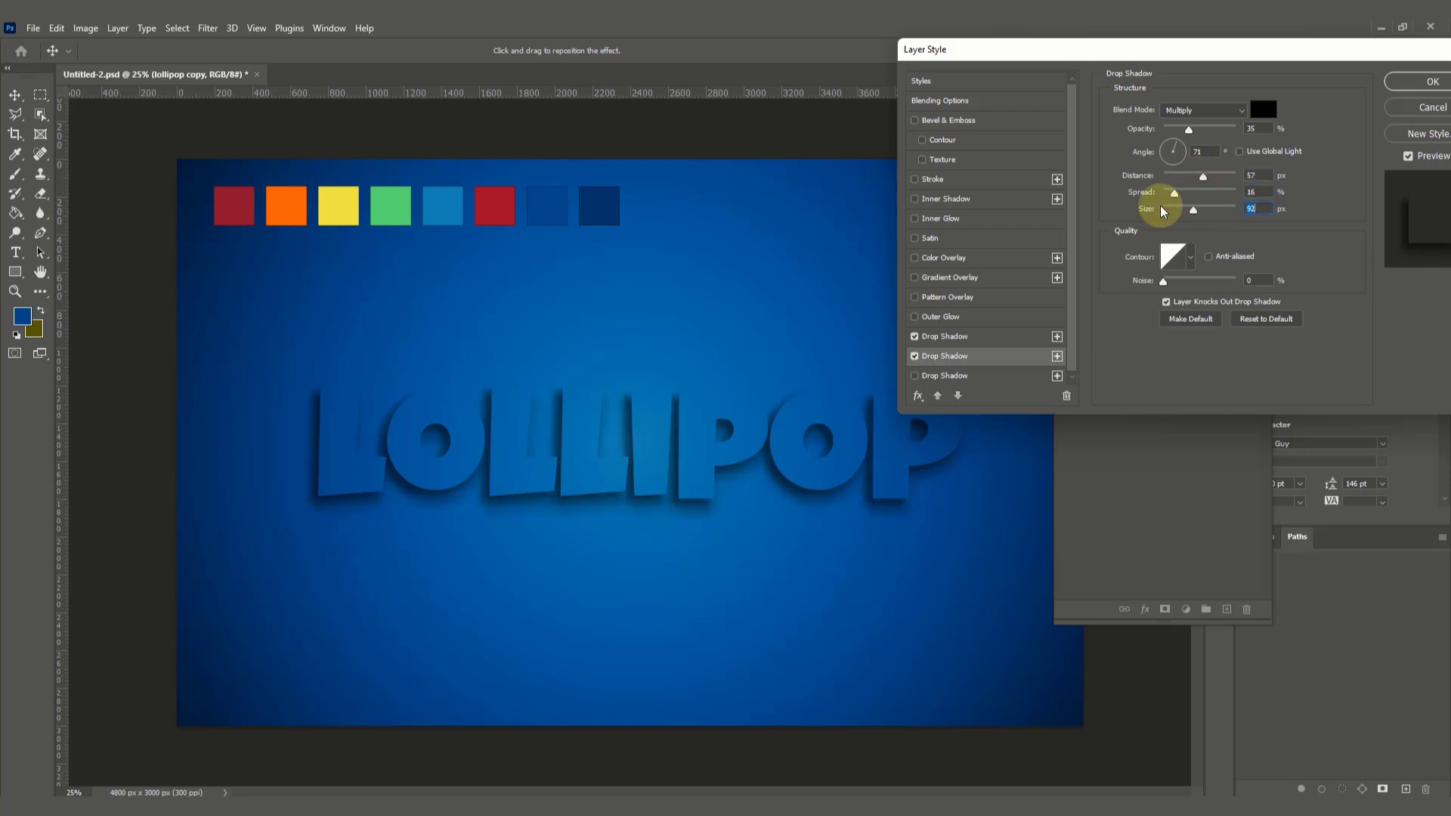
{"action": "left_click", "coordinate": [937, 378]}
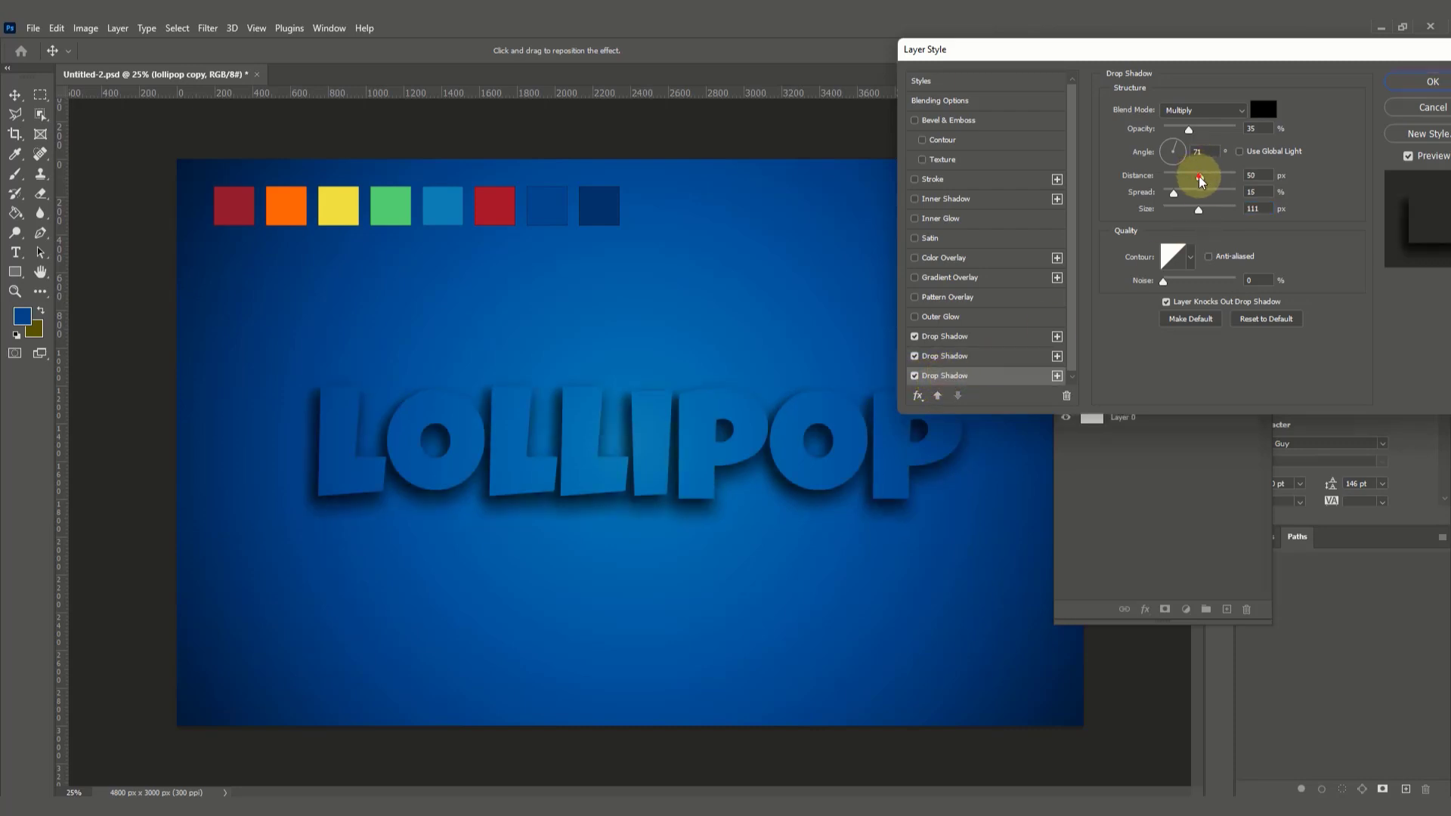
{"action": "left_click_drag", "start_coordinate": [1199, 178], "coordinate": [1188, 218]}
{"action": "left_click_drag", "start_coordinate": [1337, 47], "coordinate": [1257, 54]}
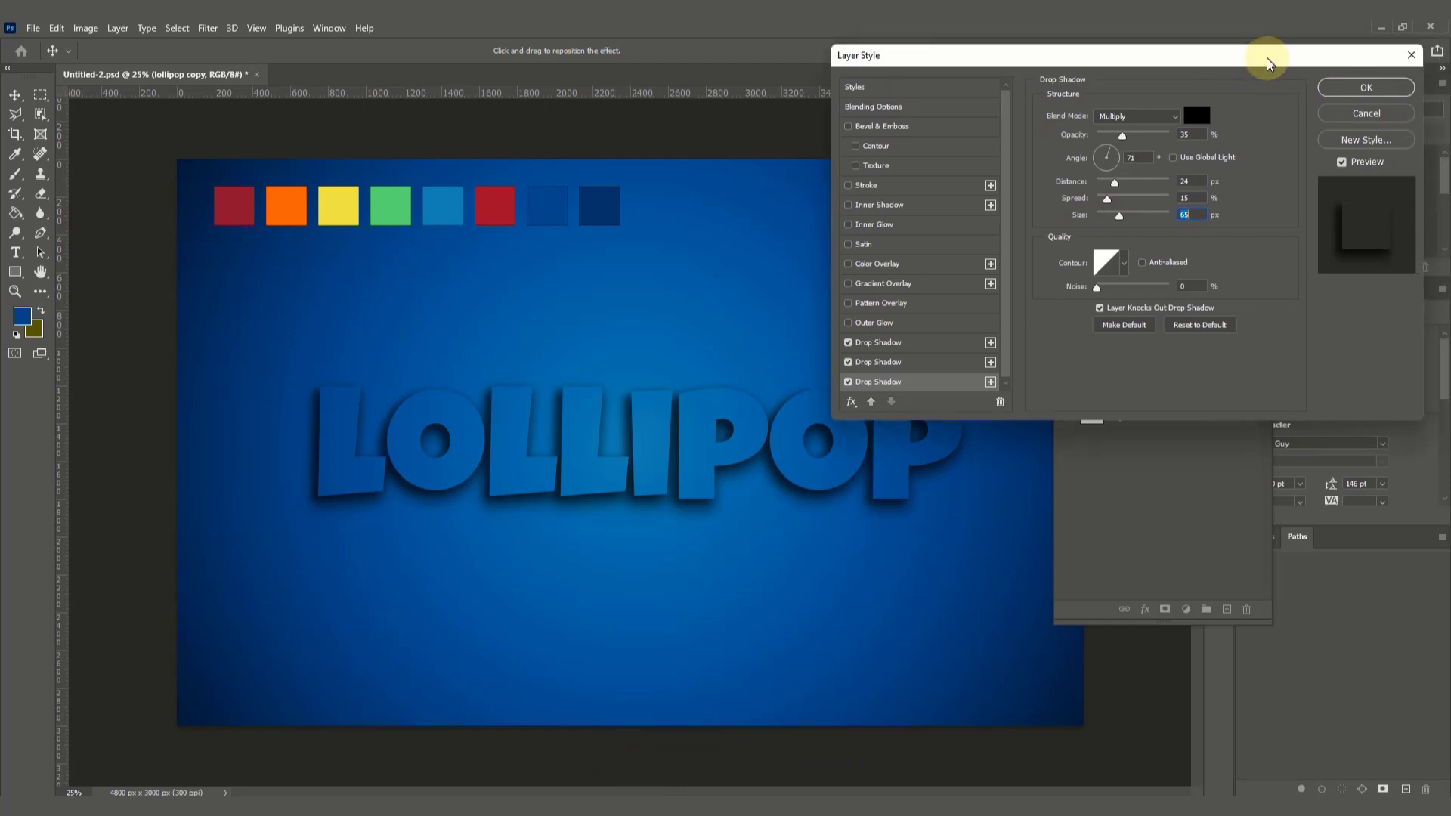
{"action": "left_click", "coordinate": [1364, 89]}
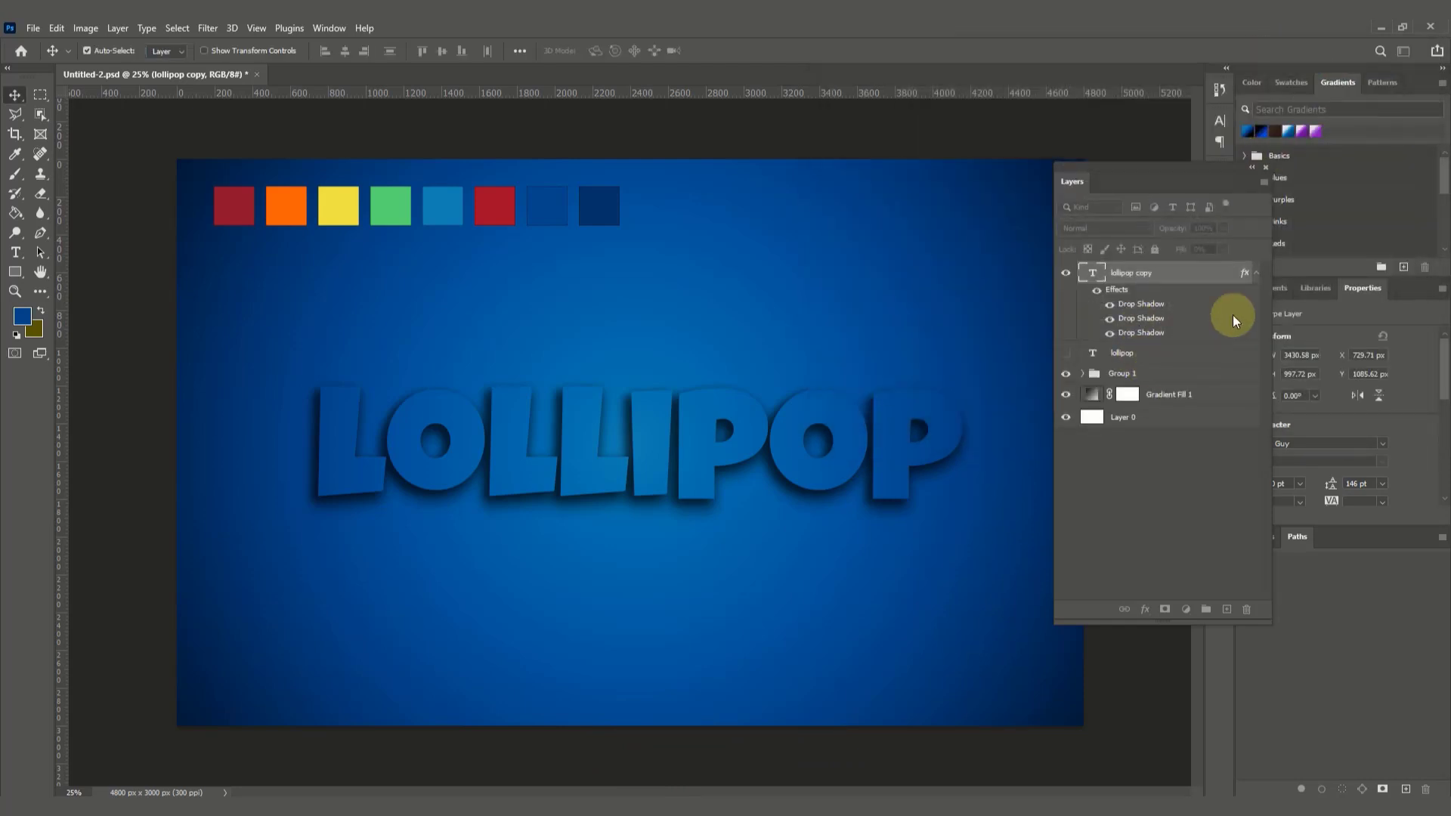
Step: Collapse the effects list of the lollipop copy layer and duplicate that layer as "lollipop copy 2"
{"action": "left_click", "coordinate": [1255, 277]}
{"action": "right_click", "coordinate": [1181, 273]}
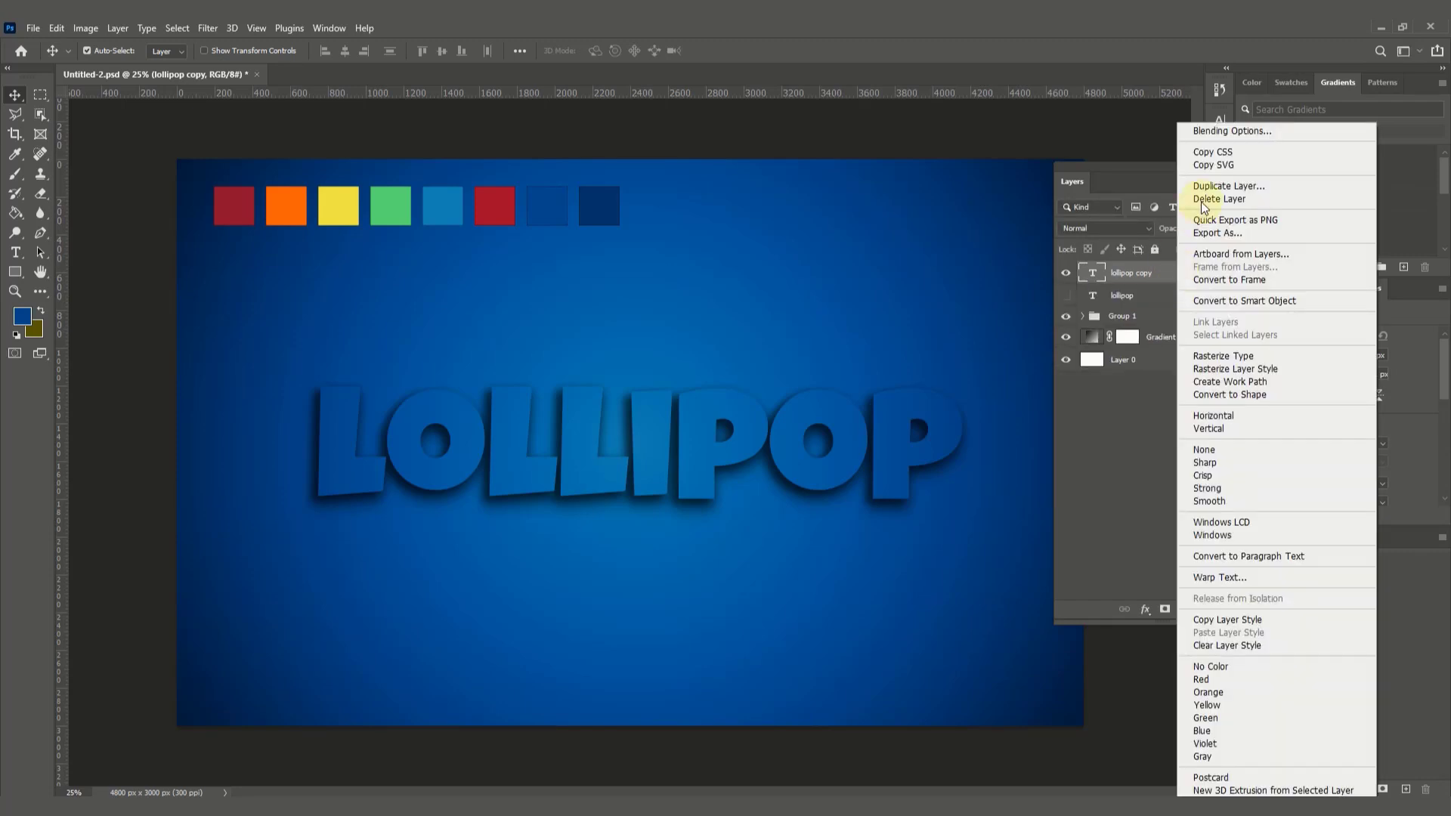
{"action": "left_click", "coordinate": [1228, 186]}
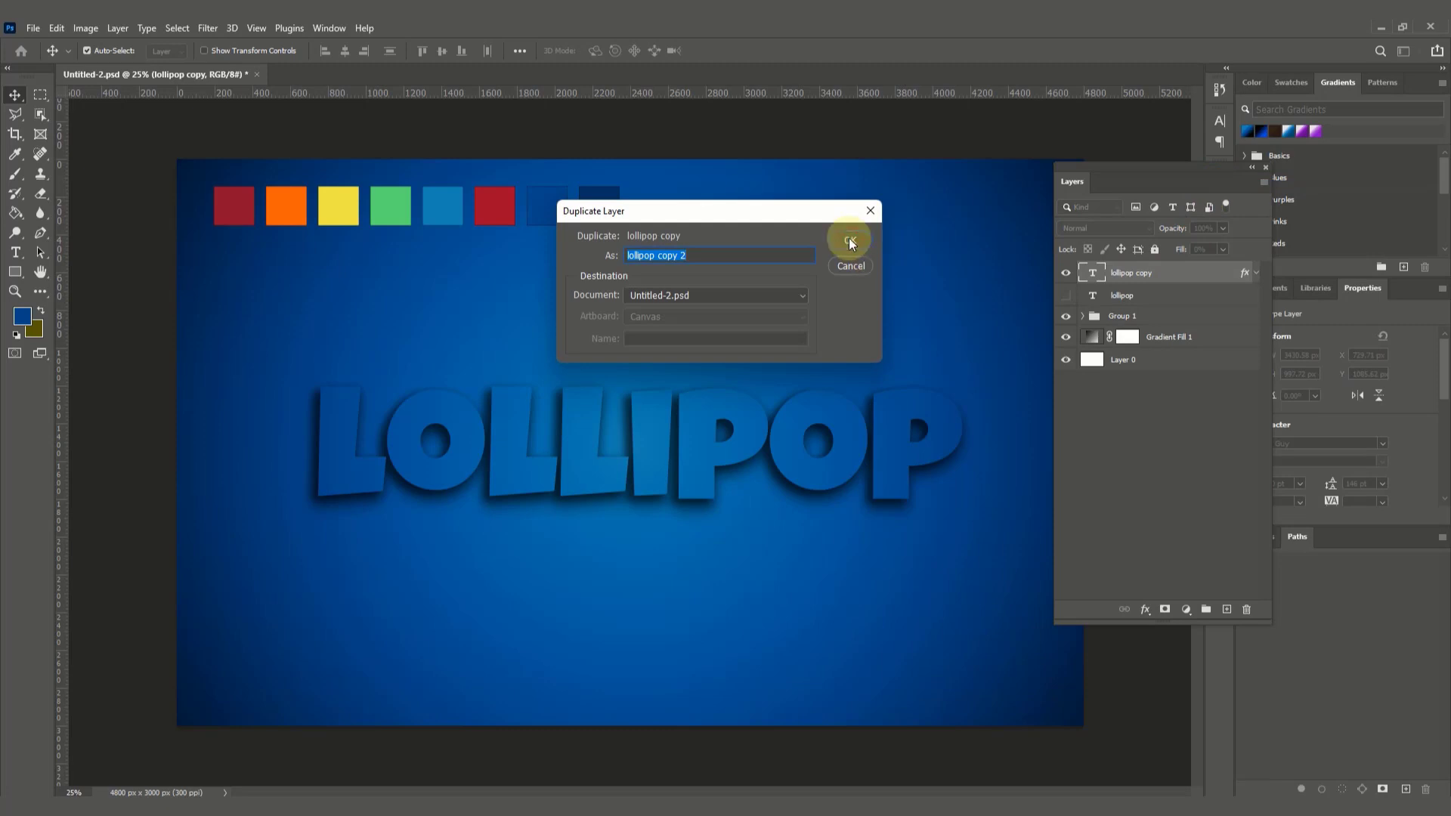
{"action": "left_click", "coordinate": [849, 240]}
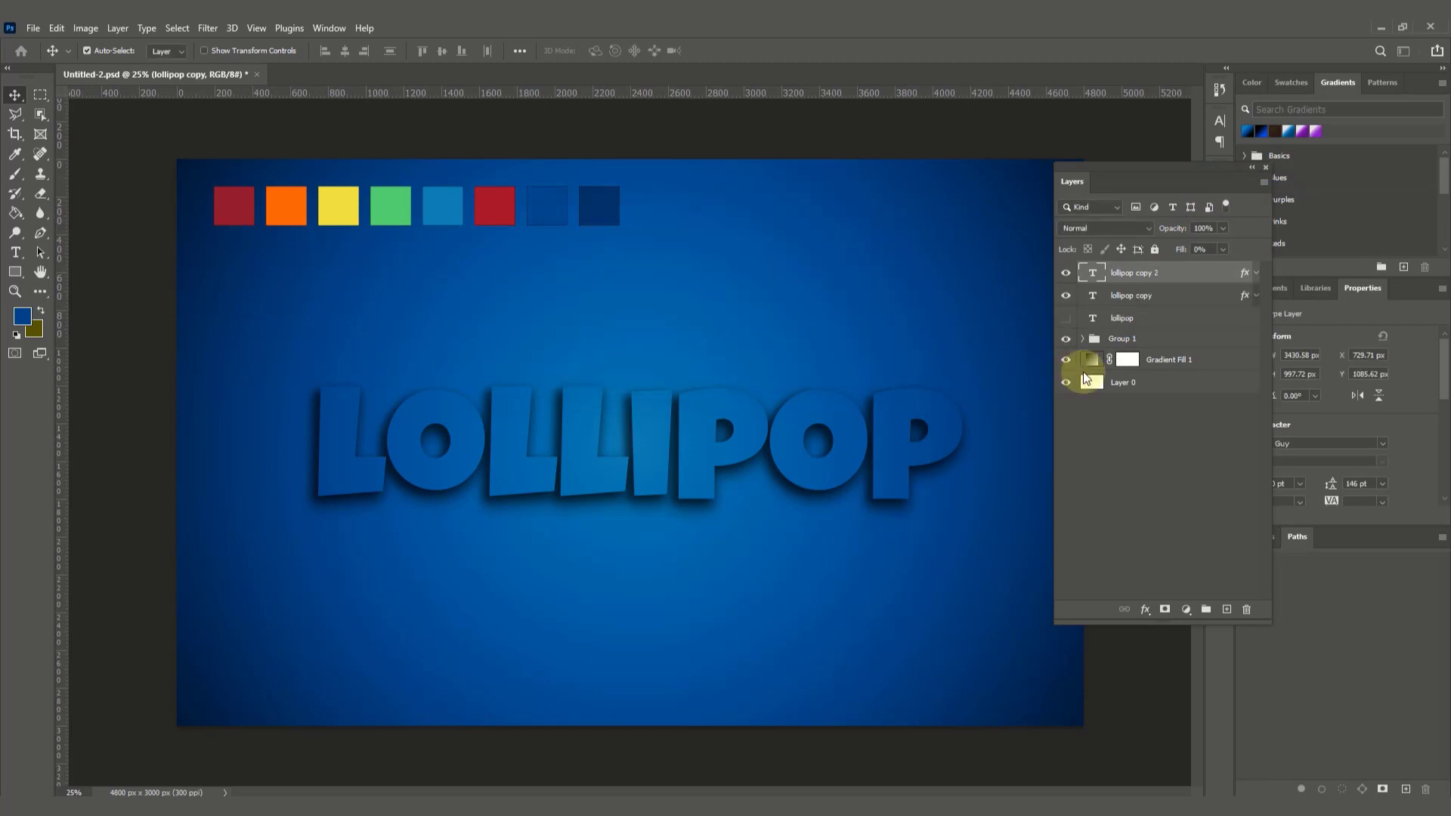
Step: Add a 32 px outside stroke to the lollipop copy 2 layer, sampling the dark red first swatch (8e132e) as its color
{"action": "left_click", "coordinate": [1144, 609]}
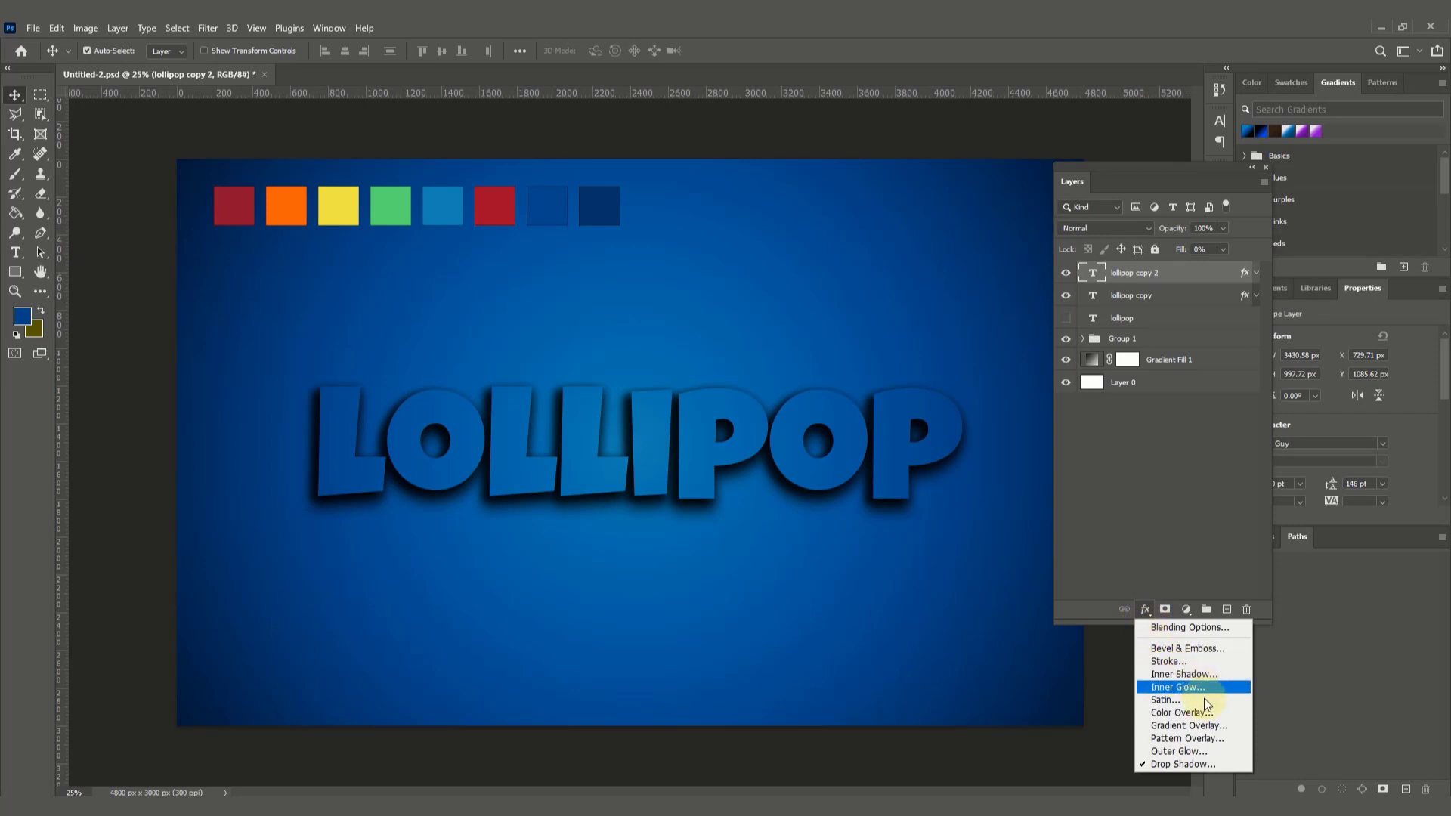
{"action": "left_click", "coordinate": [1192, 662]}
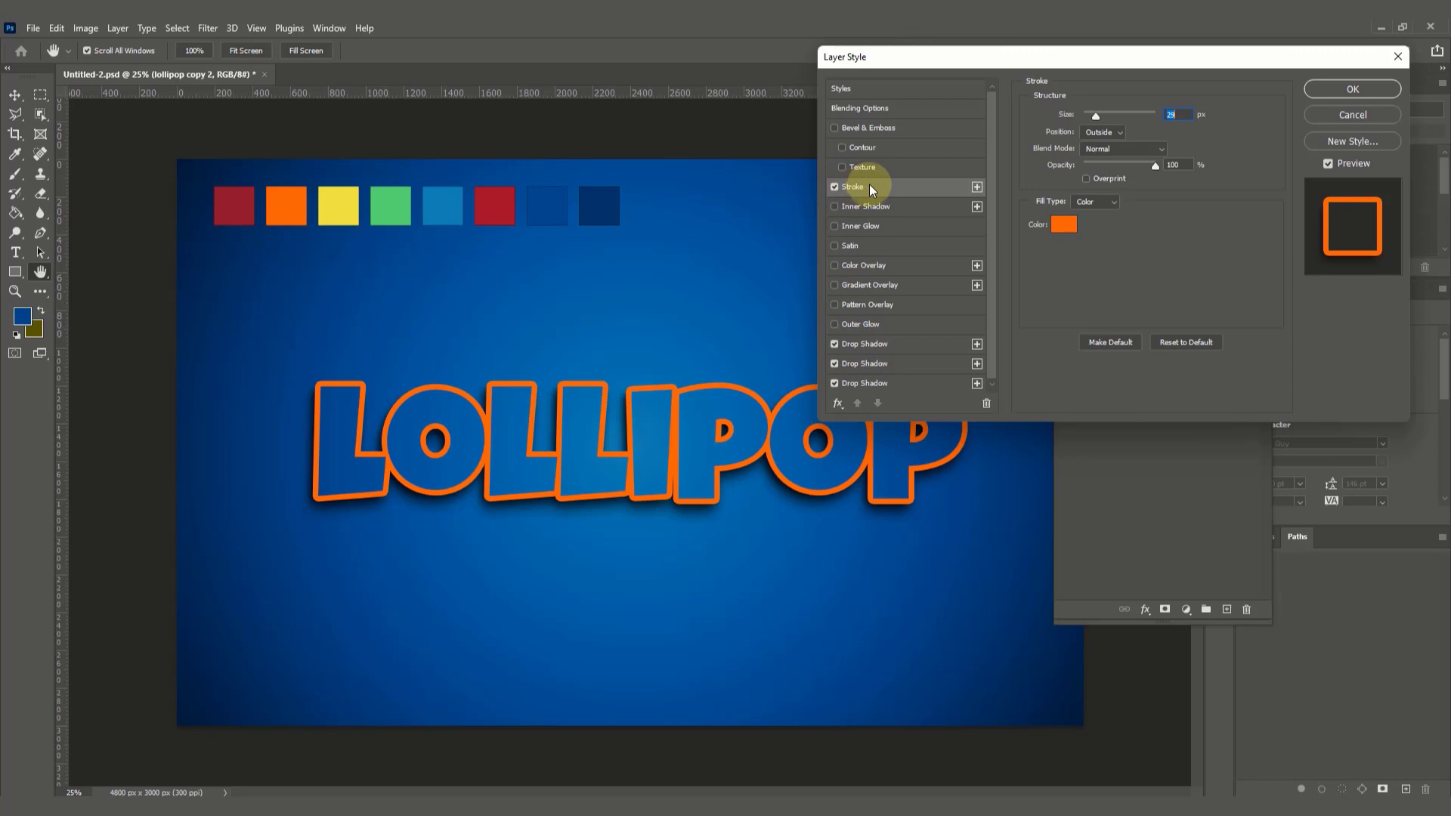
{"action": "left_click", "coordinate": [1094, 116]}
{"action": "left_click_drag", "start_coordinate": [1095, 115], "coordinate": [1092, 115]}
{"action": "left_click", "coordinate": [1063, 223]}
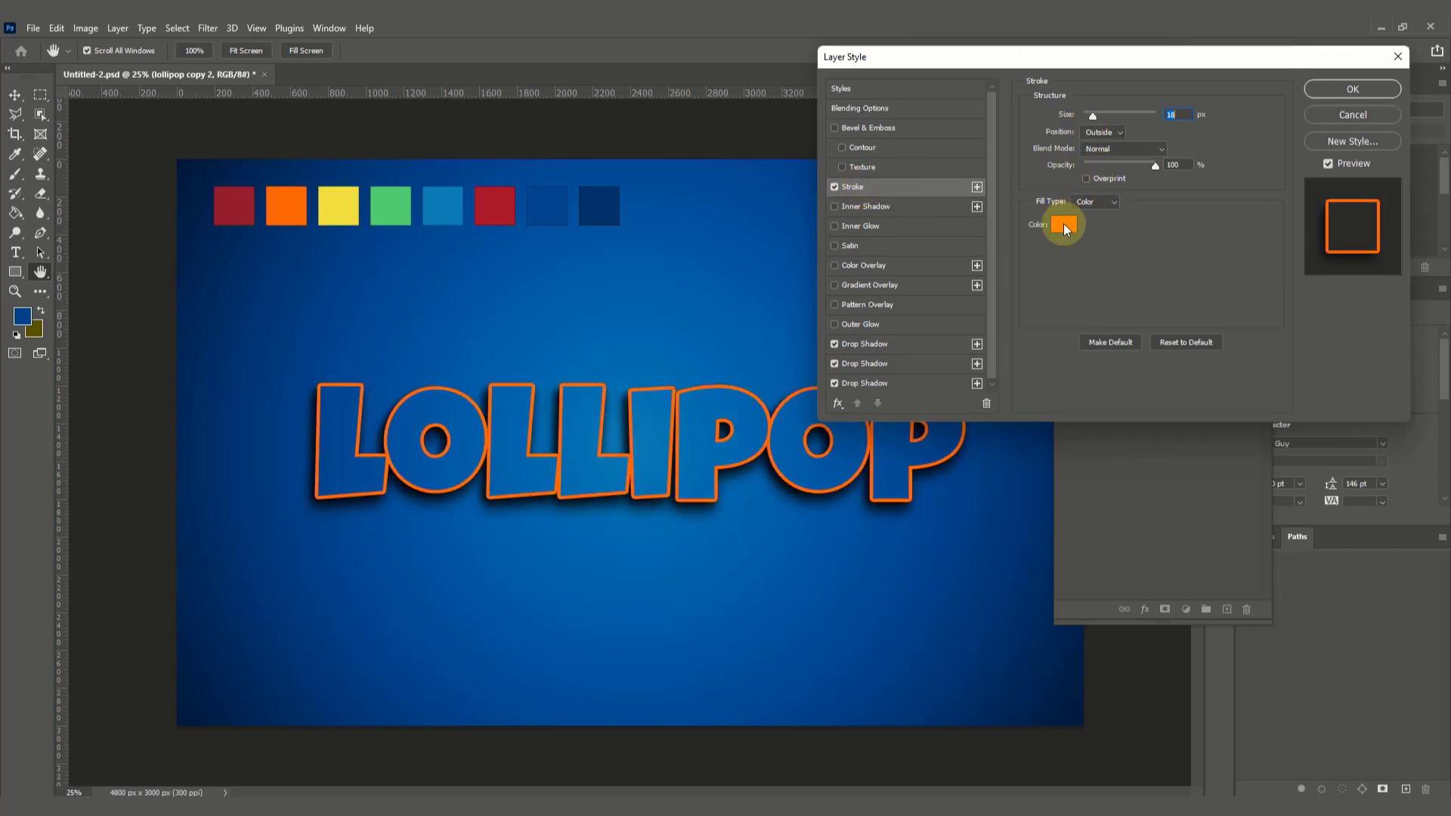
{"action": "left_click", "coordinate": [233, 200]}
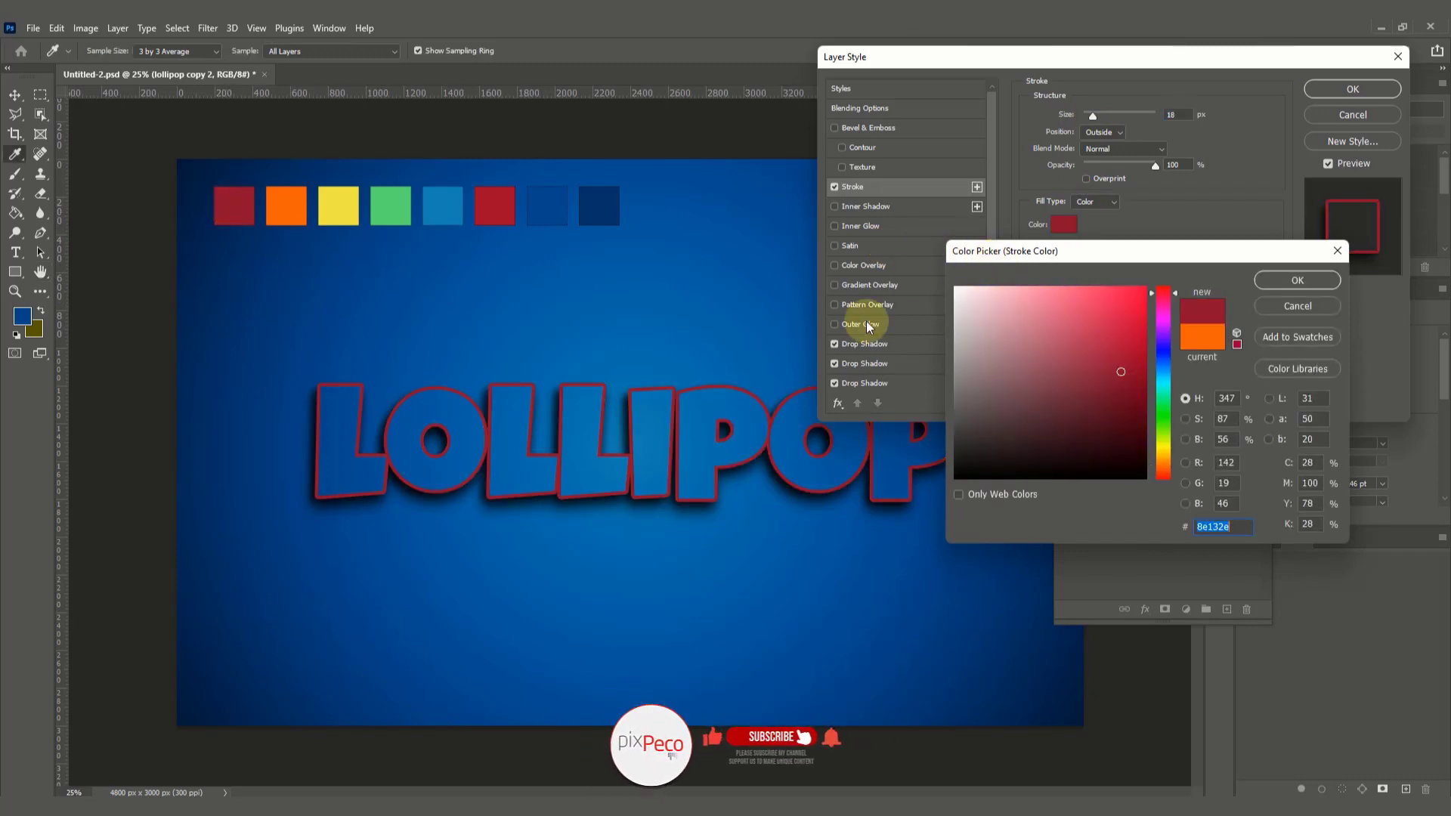
{"action": "left_click", "coordinate": [1279, 281]}
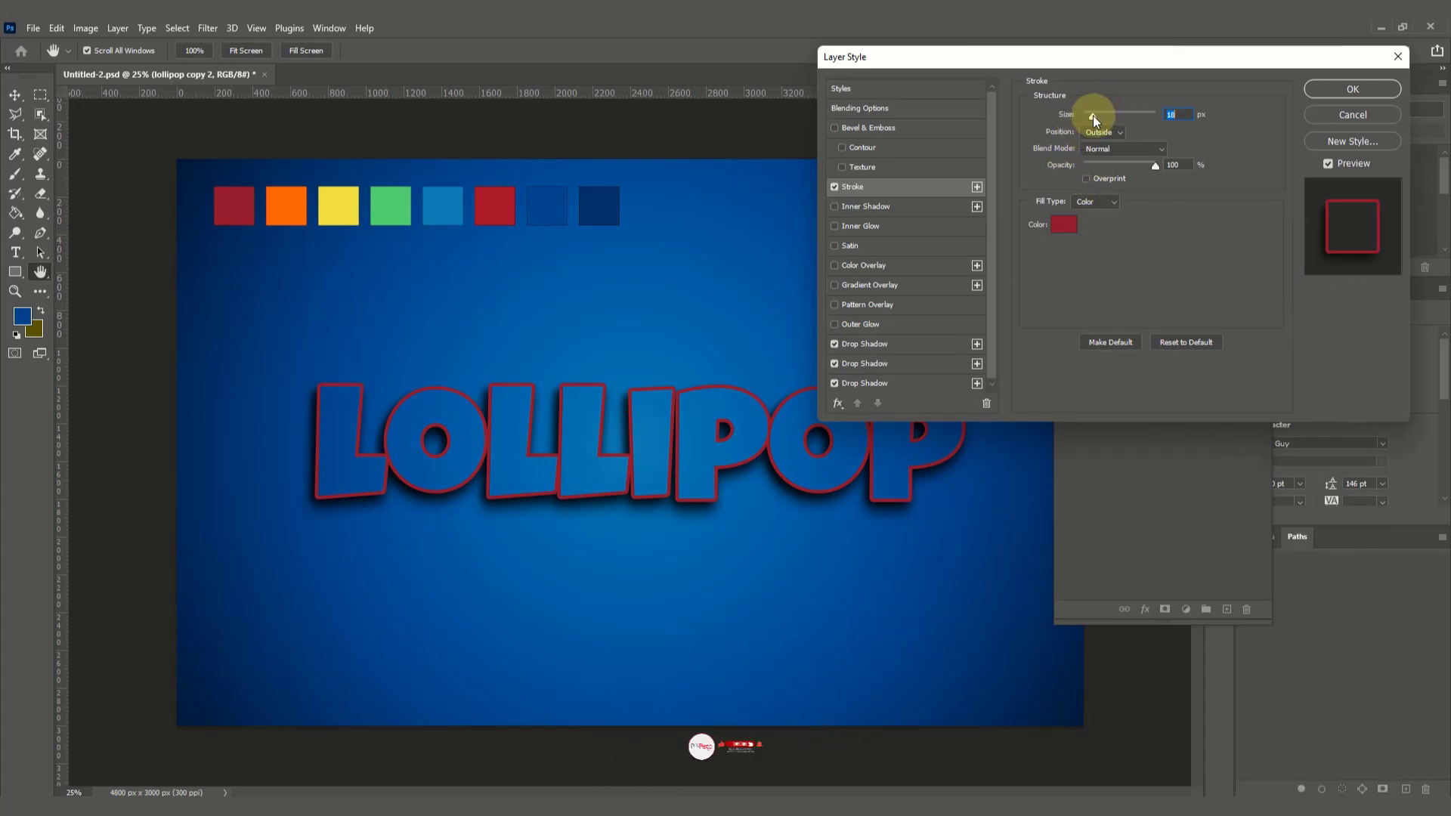
{"action": "left_click_drag", "start_coordinate": [1093, 116], "coordinate": [1097, 119]}
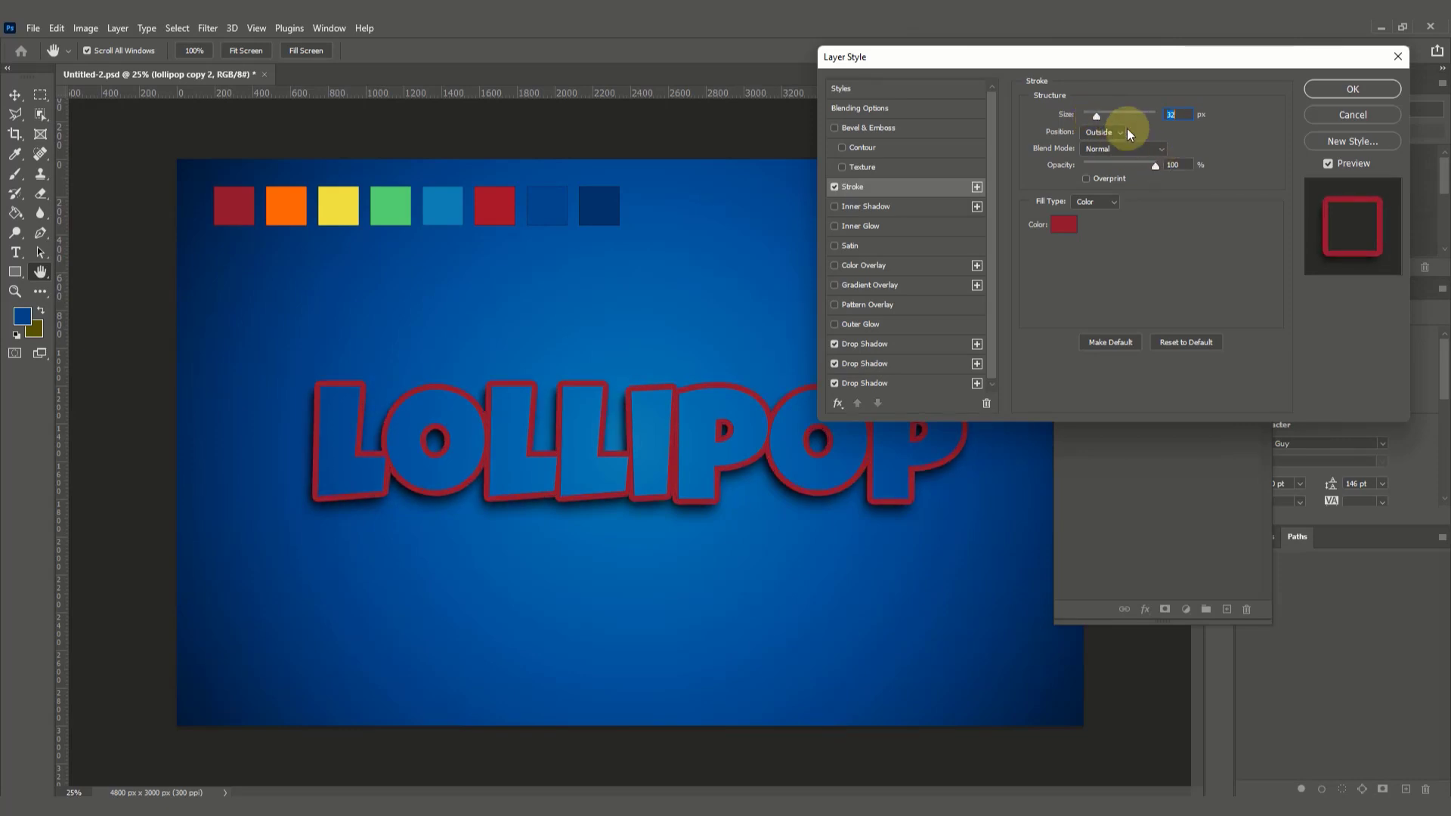
{"action": "left_click", "coordinate": [1123, 130]}
{"action": "left_click", "coordinate": [1110, 145]}
Step: Turn off all three drop shadows on the lollipop copy 2 layer and apply the layer style
{"action": "left_click", "coordinate": [834, 364]}
{"action": "left_click", "coordinate": [835, 383]}
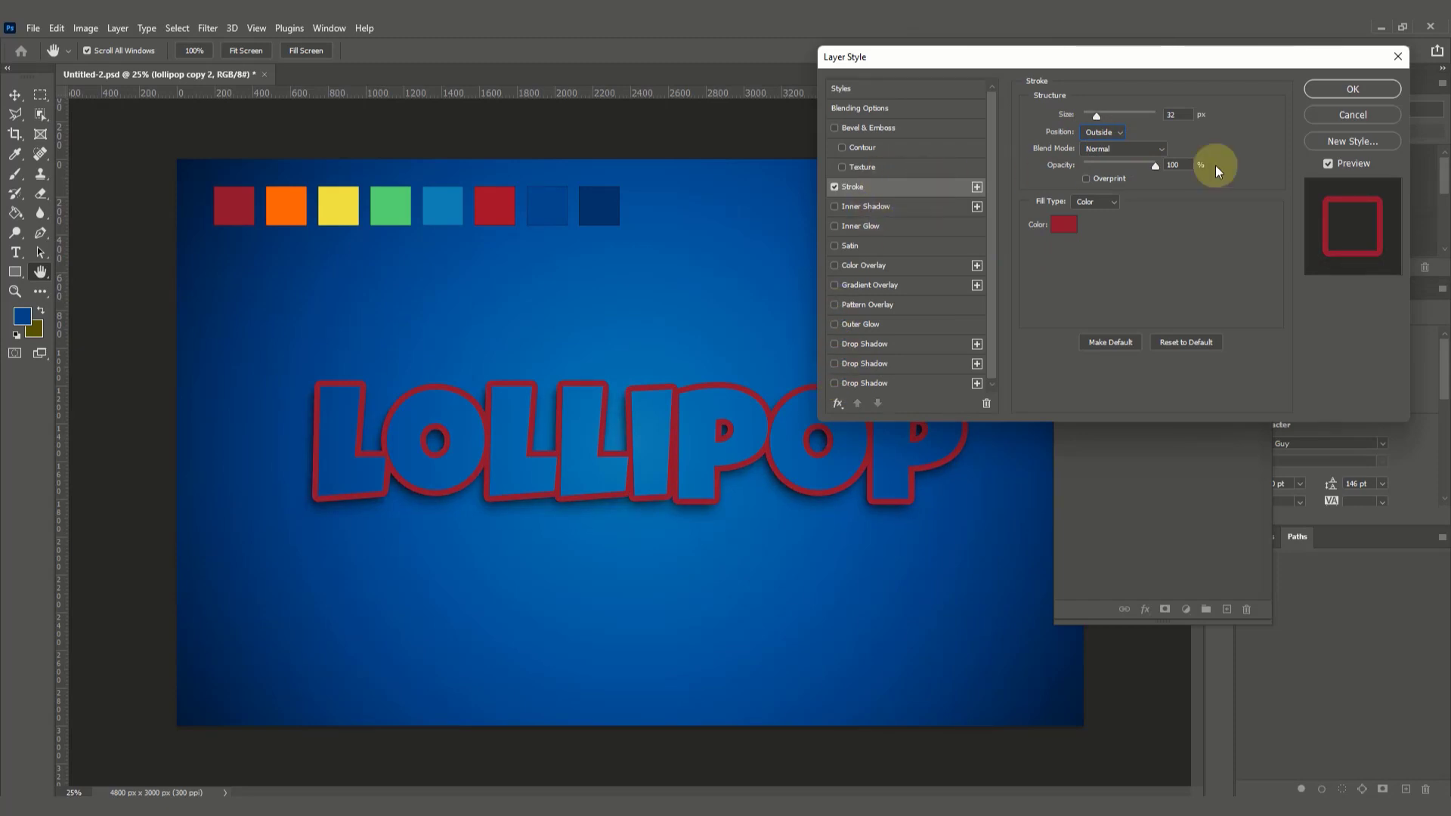
{"action": "left_click", "coordinate": [1343, 89]}
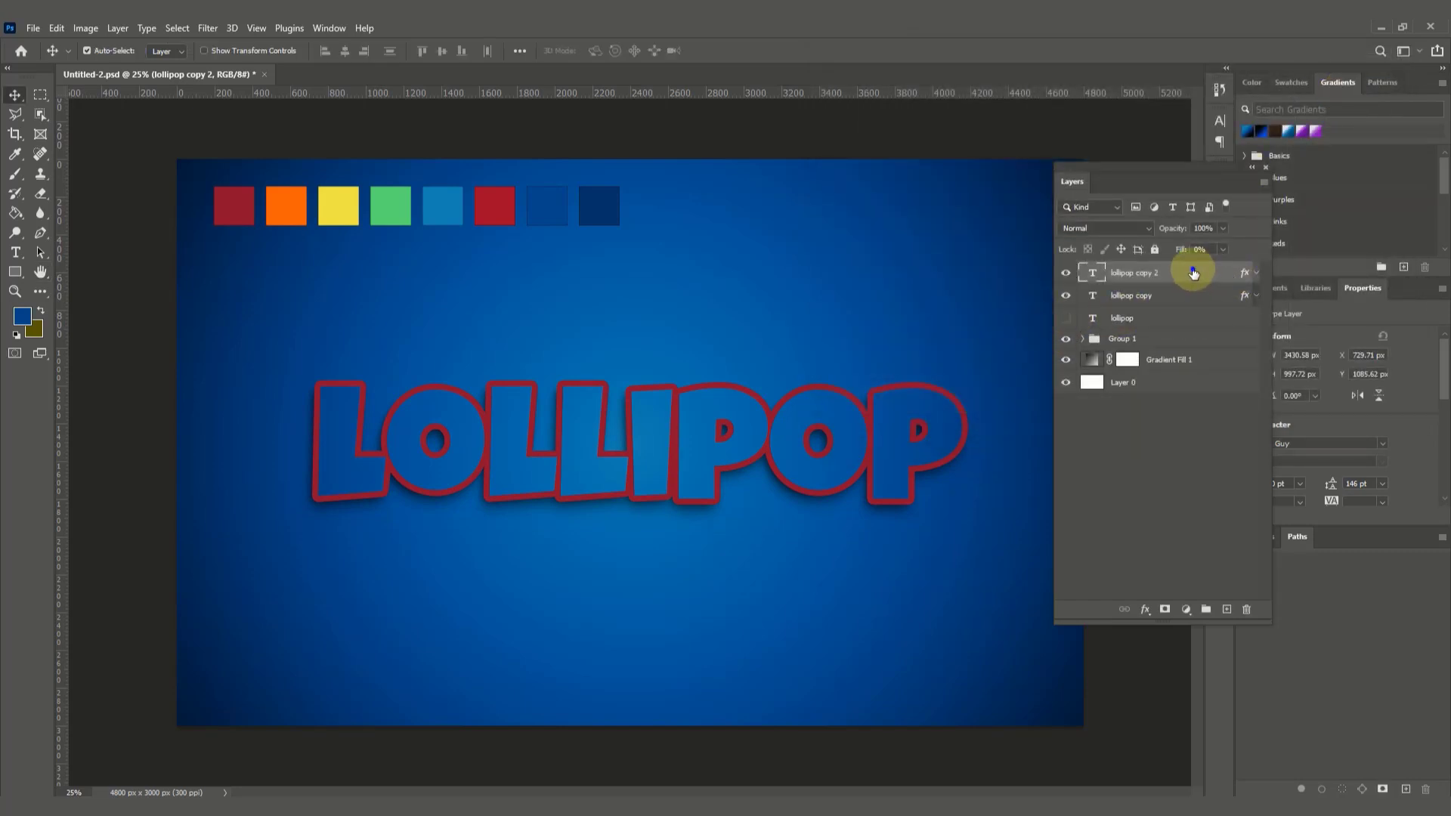
Step: Duplicate the stroked lollipop copy 2 layer as "lollipop copy 3"
{"action": "right_click", "coordinate": [1192, 270]}
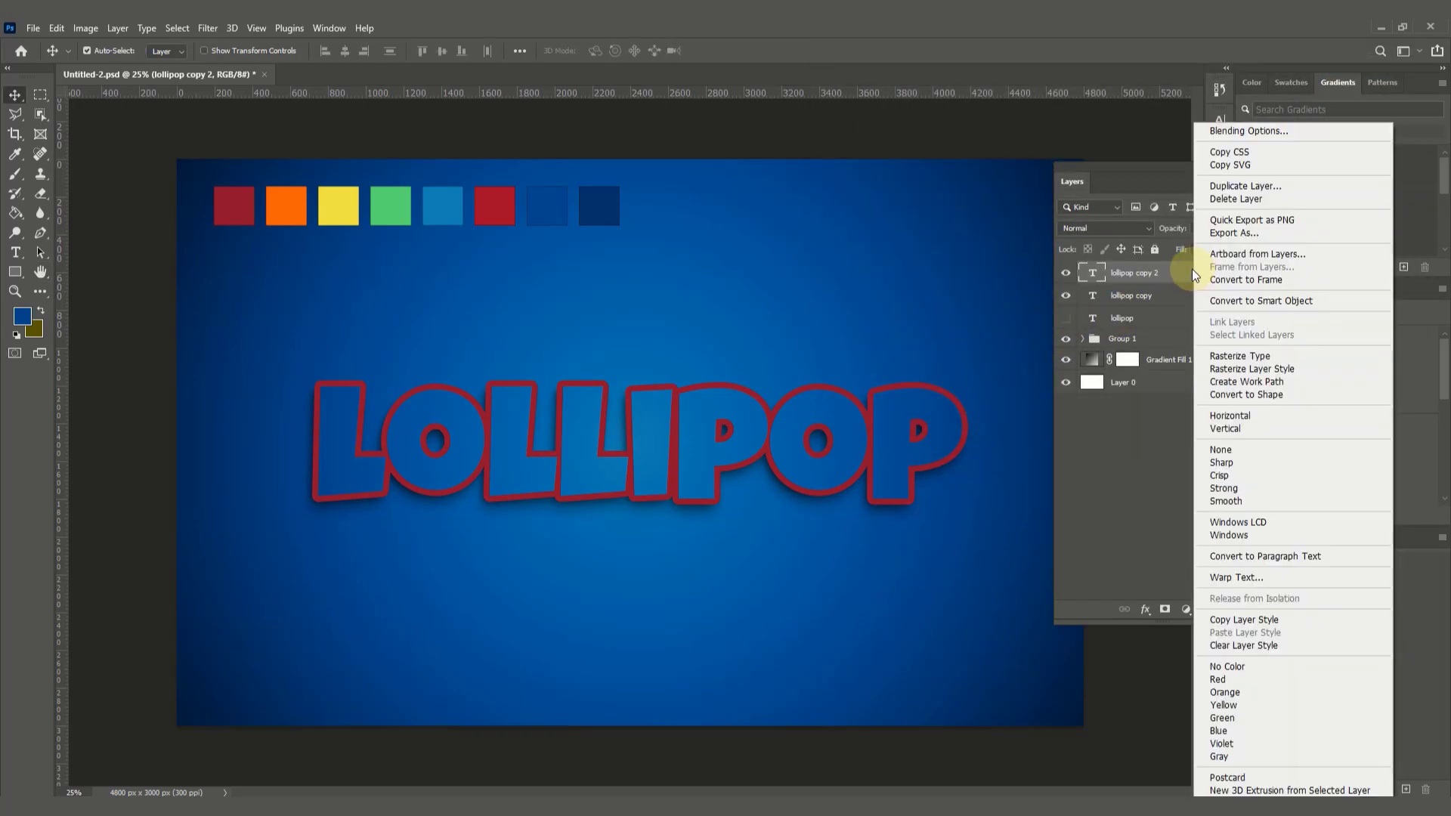
{"action": "left_click", "coordinate": [1248, 187]}
{"action": "left_click", "coordinate": [851, 242]}
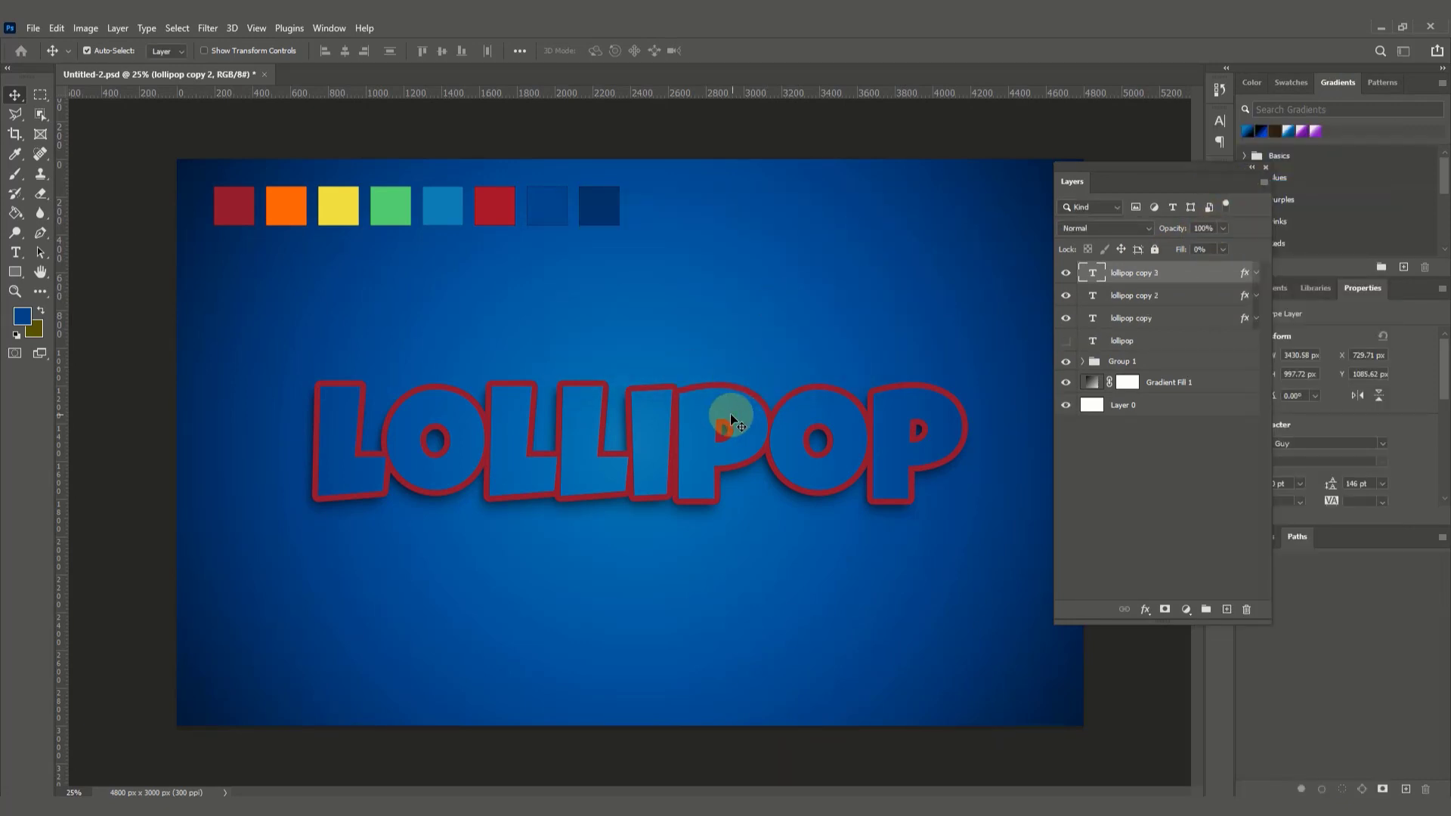
Step: Nudge the lollipop copy 3 layer 12 px up and 6 px right to thicken the red outline
{"action": "key", "text": "z"}
{"action": "left_click_drag", "start_coordinate": [241, 334], "coordinate": [556, 491]}
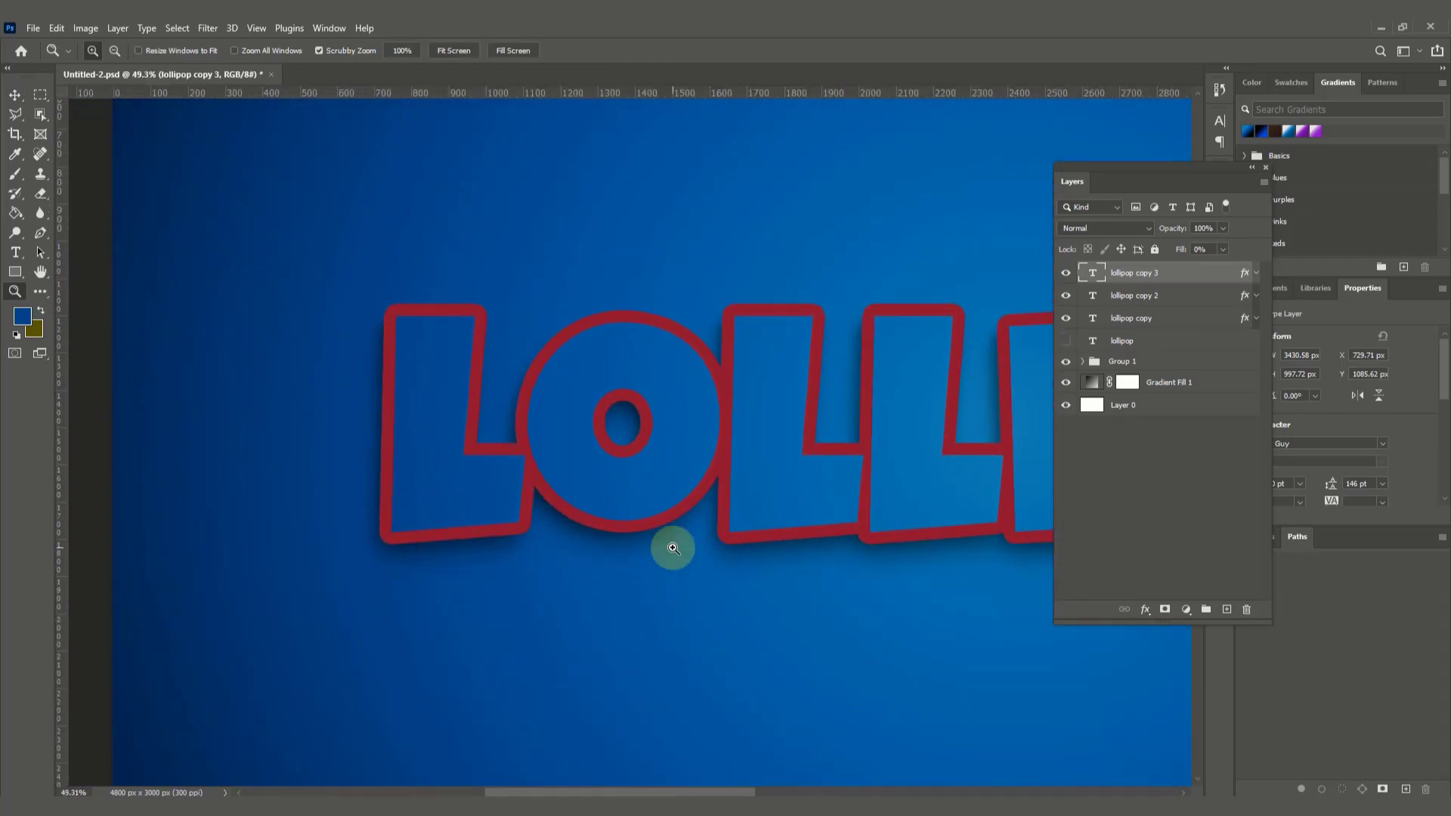
{"action": "left_click_drag", "start_coordinate": [729, 544], "coordinate": [736, 551]}
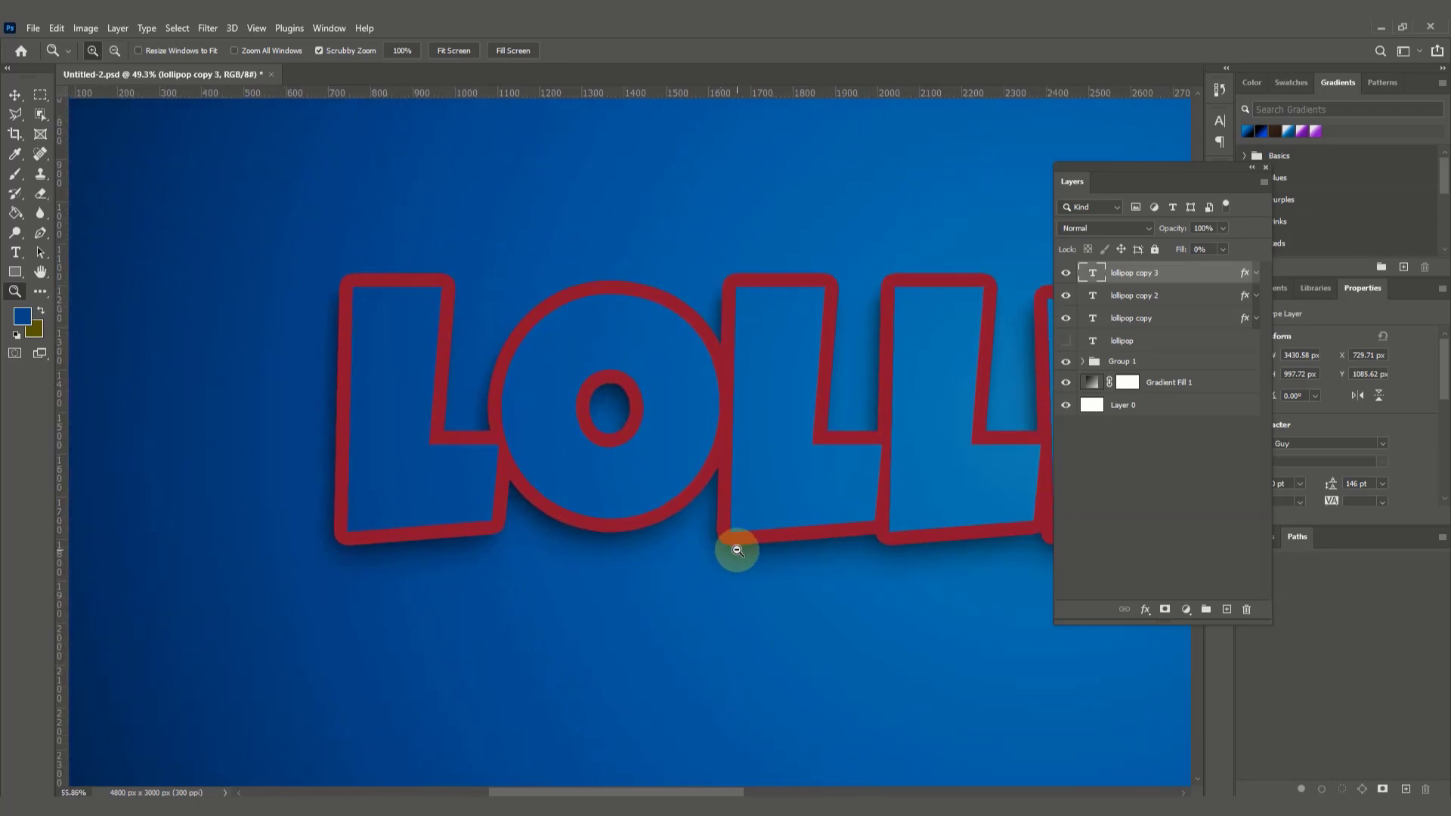
{"action": "left_click", "coordinate": [14, 94]}
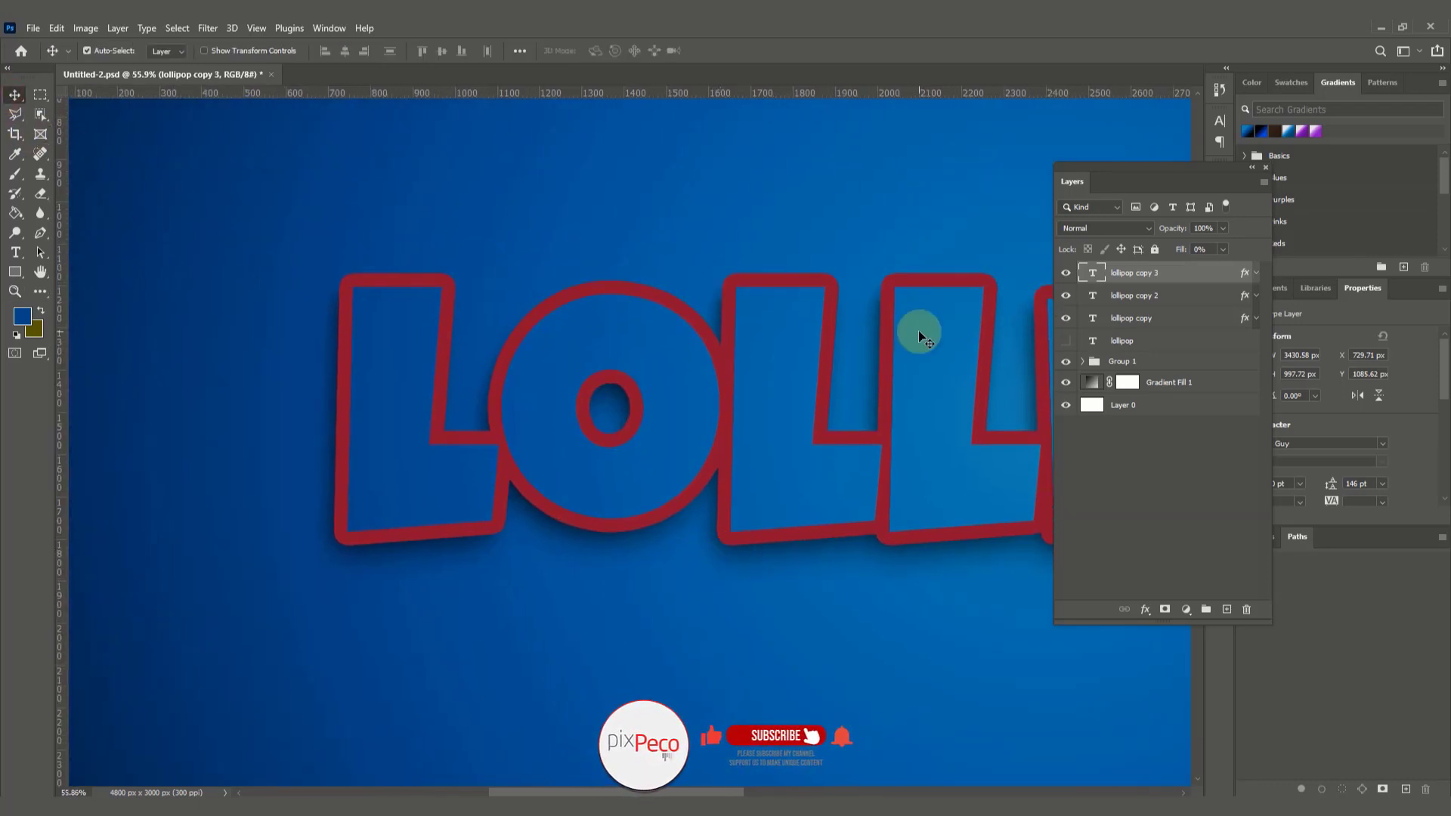
{"action": "key", "text": "Up"}
{"action": "key", "text": "Up"}
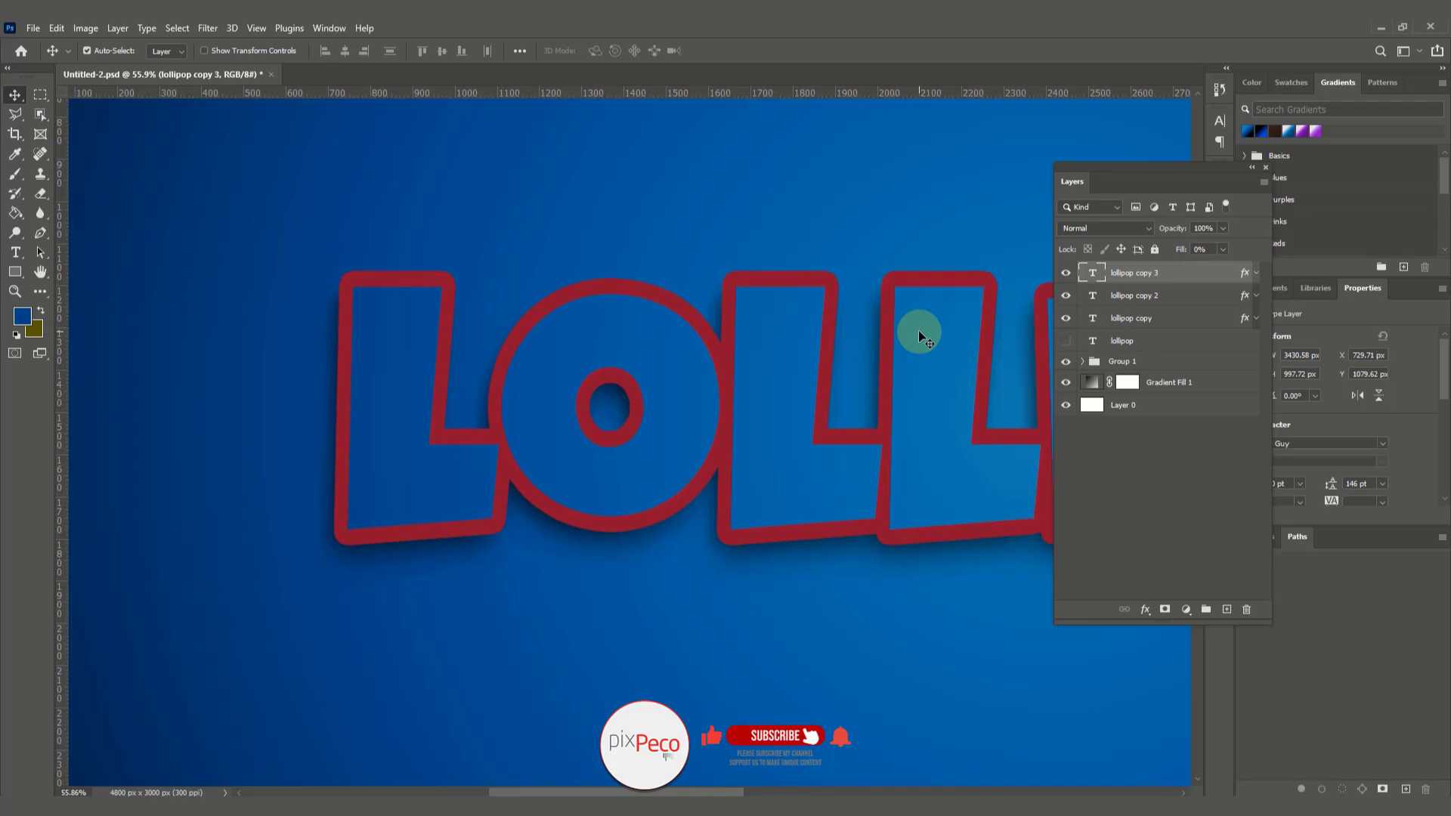
{"action": "key", "text": "Up"}
{"action": "key", "text": "Up"}
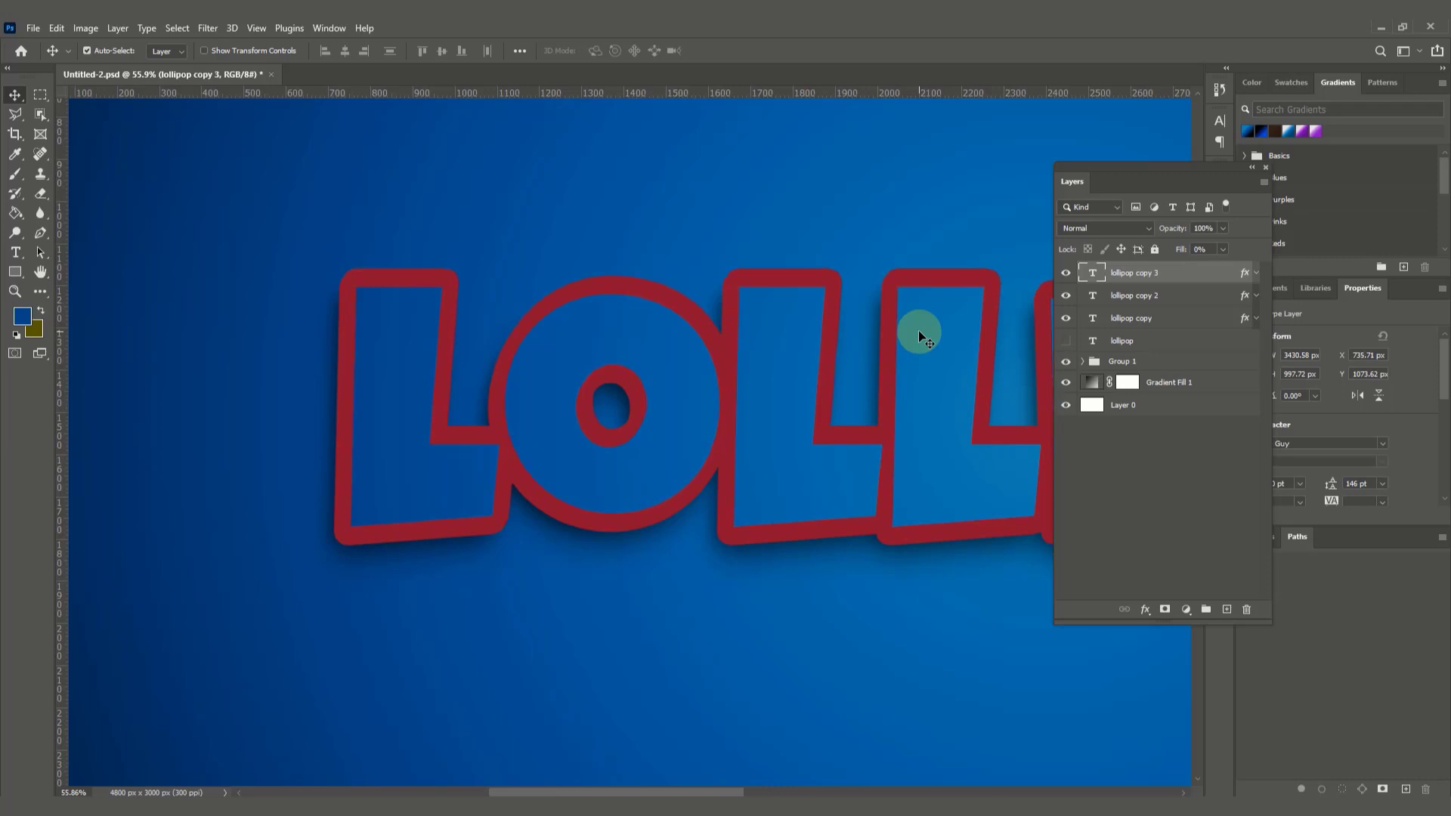
Step: Duplicate the lollipop copy 3 layer as "lollipop copy 4" and nudge the duplicate 12 px up and 9 px right
{"action": "right_click", "coordinate": [1191, 273]}
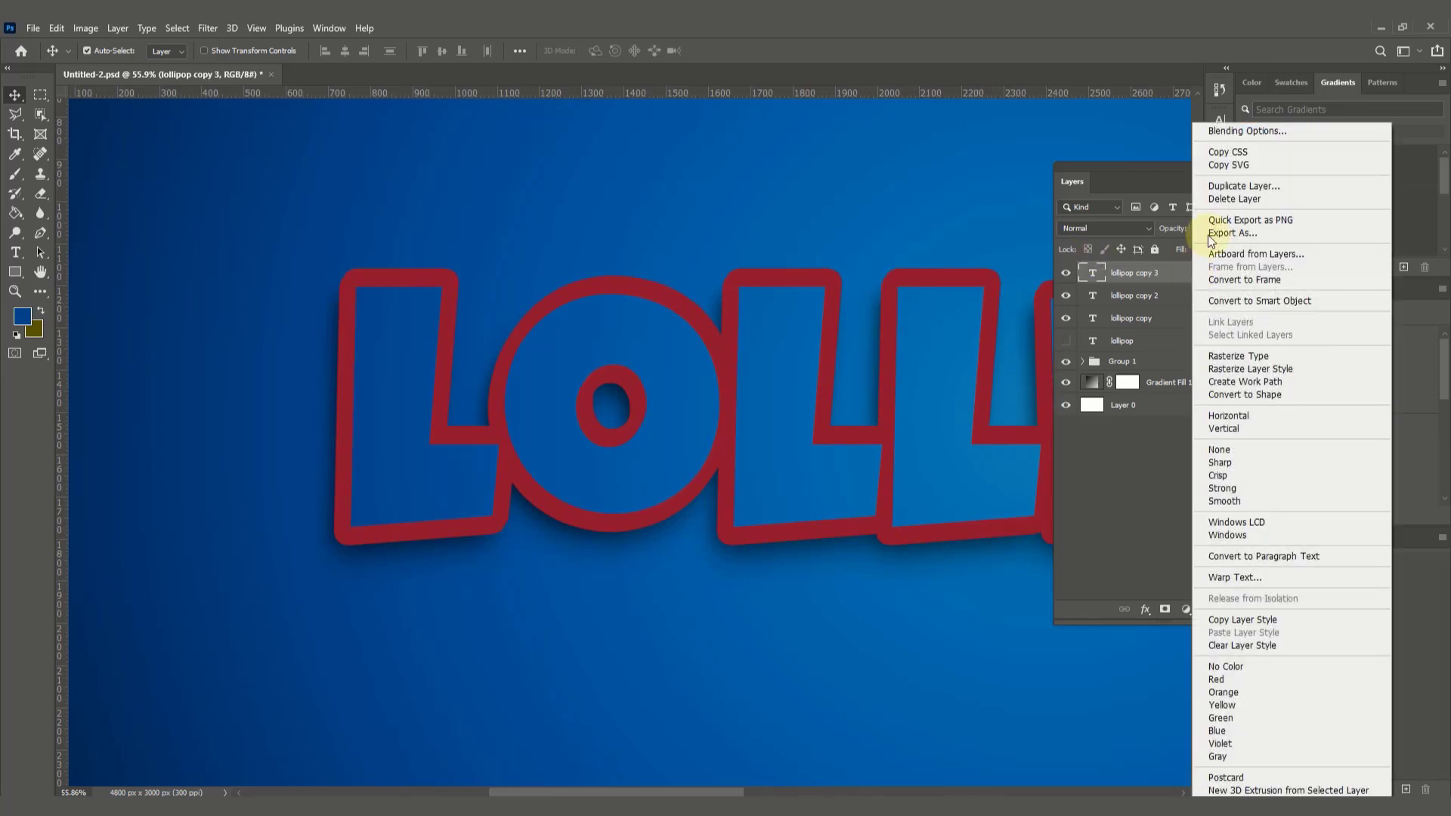
{"action": "left_click", "coordinate": [1239, 185]}
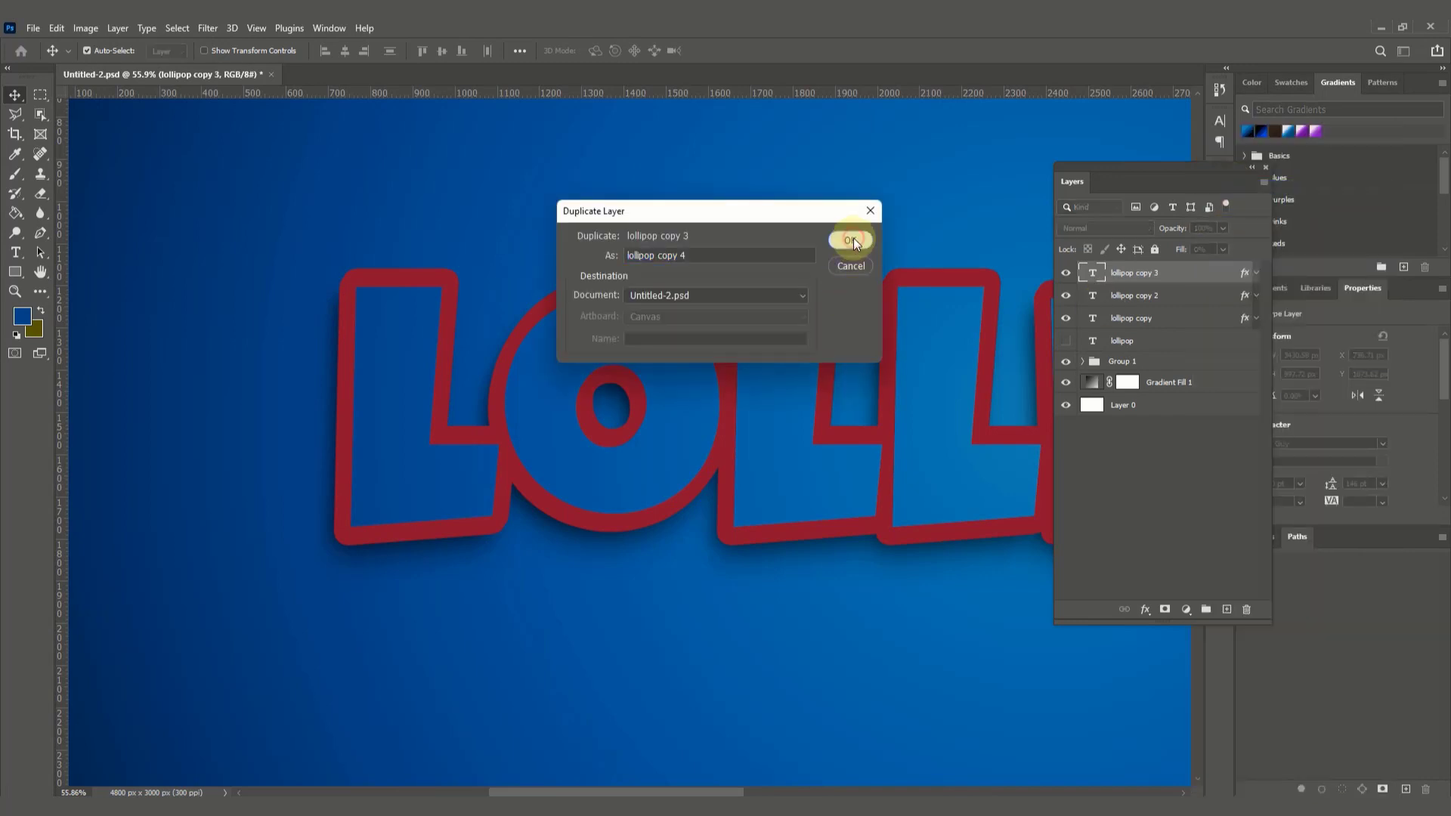
{"action": "left_click", "coordinate": [854, 238]}
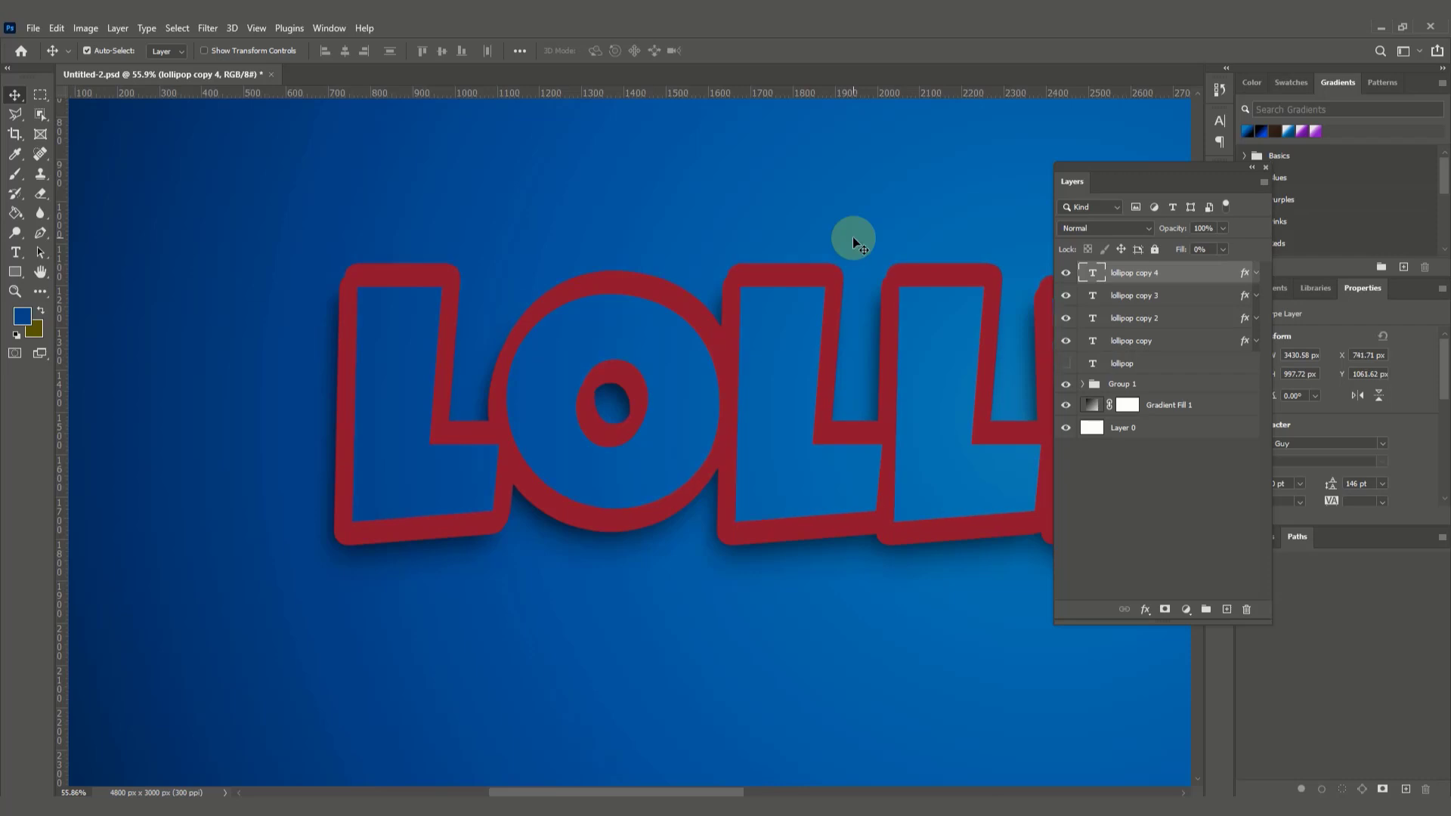
Step: Duplicate the lollipop copy 4 layer as "lollipop copy 5" and nudge the duplicate 10 px up and 6 px right
{"action": "right_click", "coordinate": [1182, 279]}
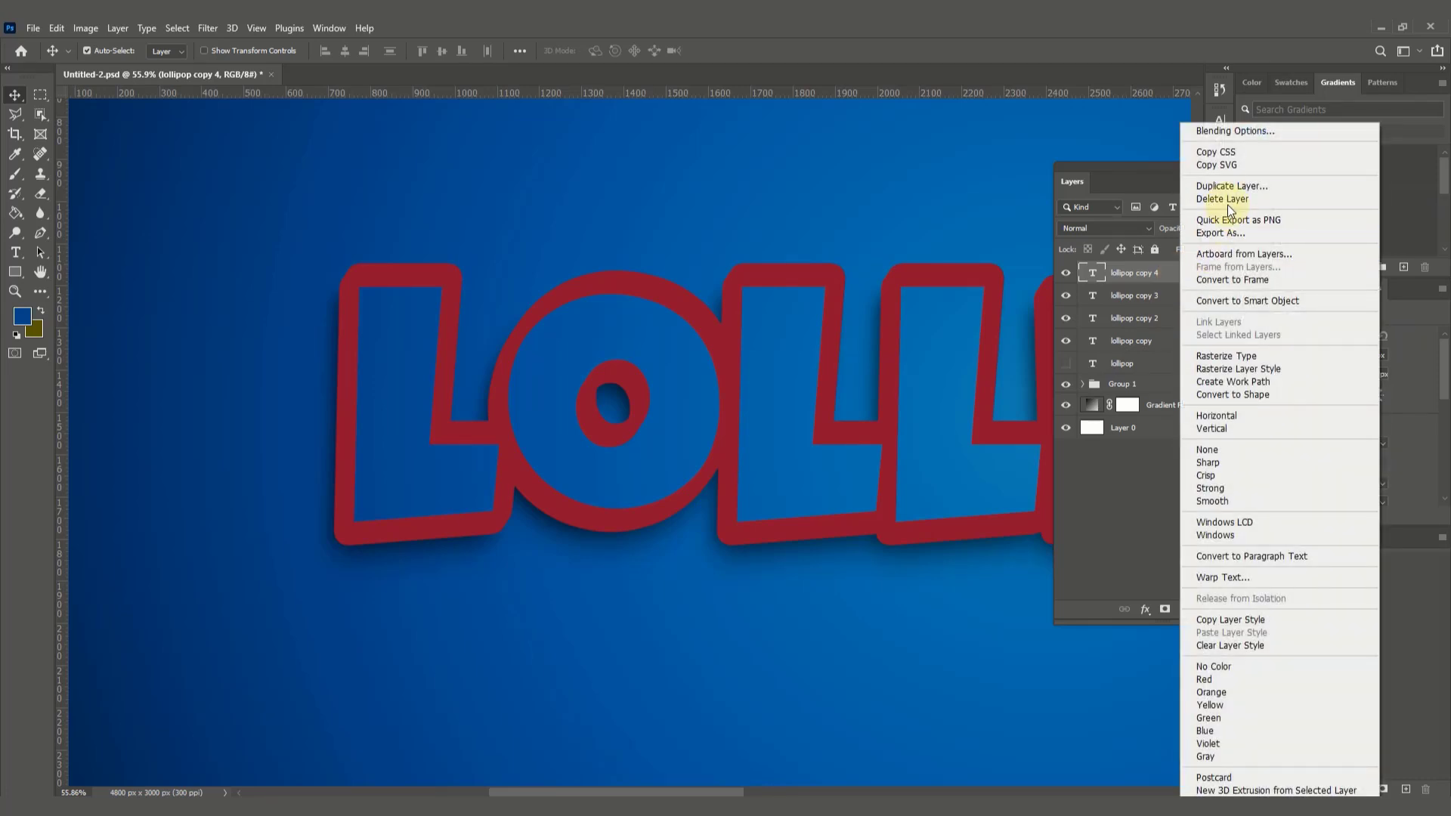
{"action": "left_click", "coordinate": [1231, 186]}
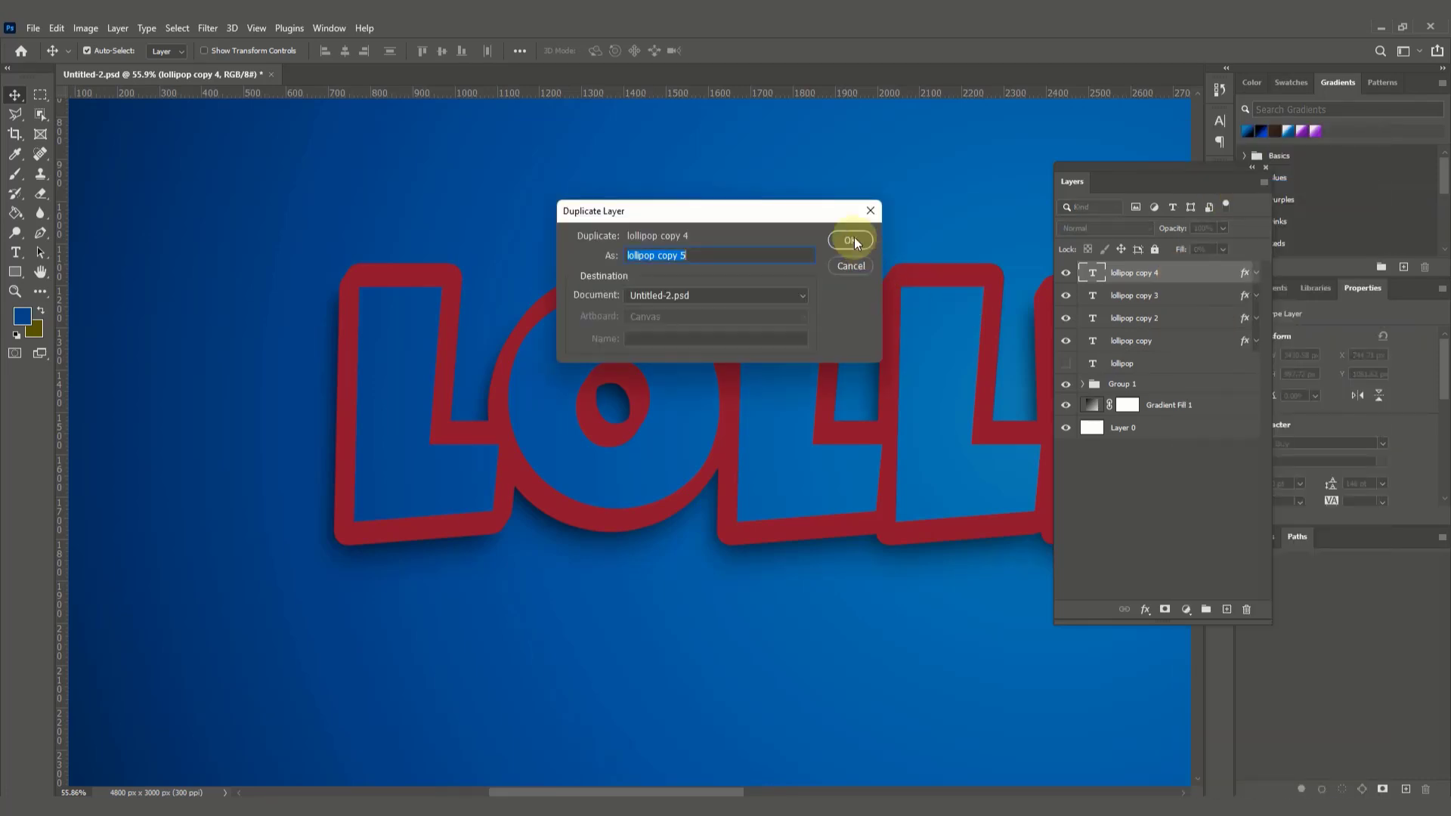
{"action": "left_click", "coordinate": [851, 240]}
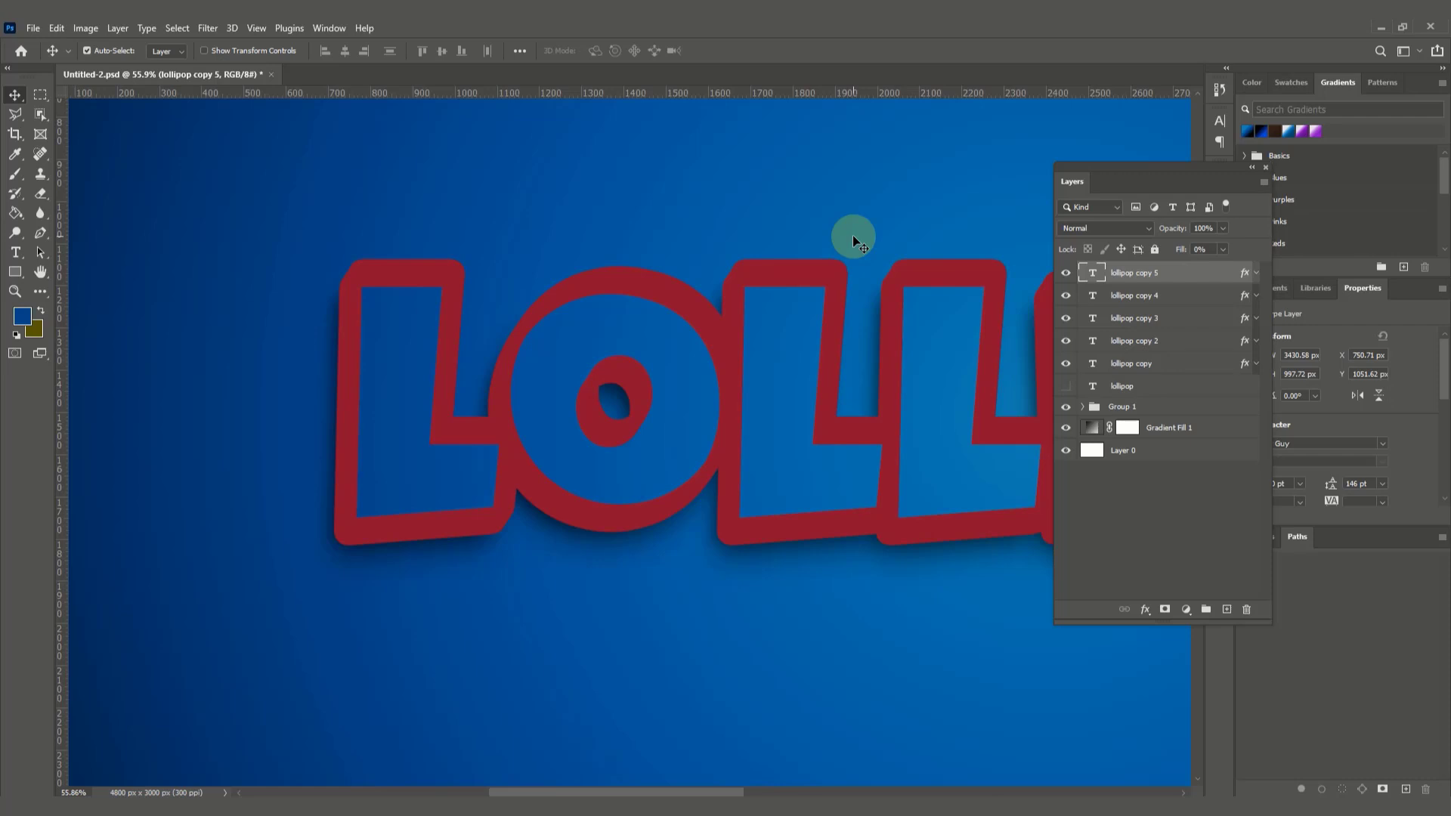
Step: Duplicate the lollipop copy 5 layer as "lollipop copy 6" and nudge the duplicate 10 px up and 5 px right
{"action": "right_click", "coordinate": [1171, 272]}
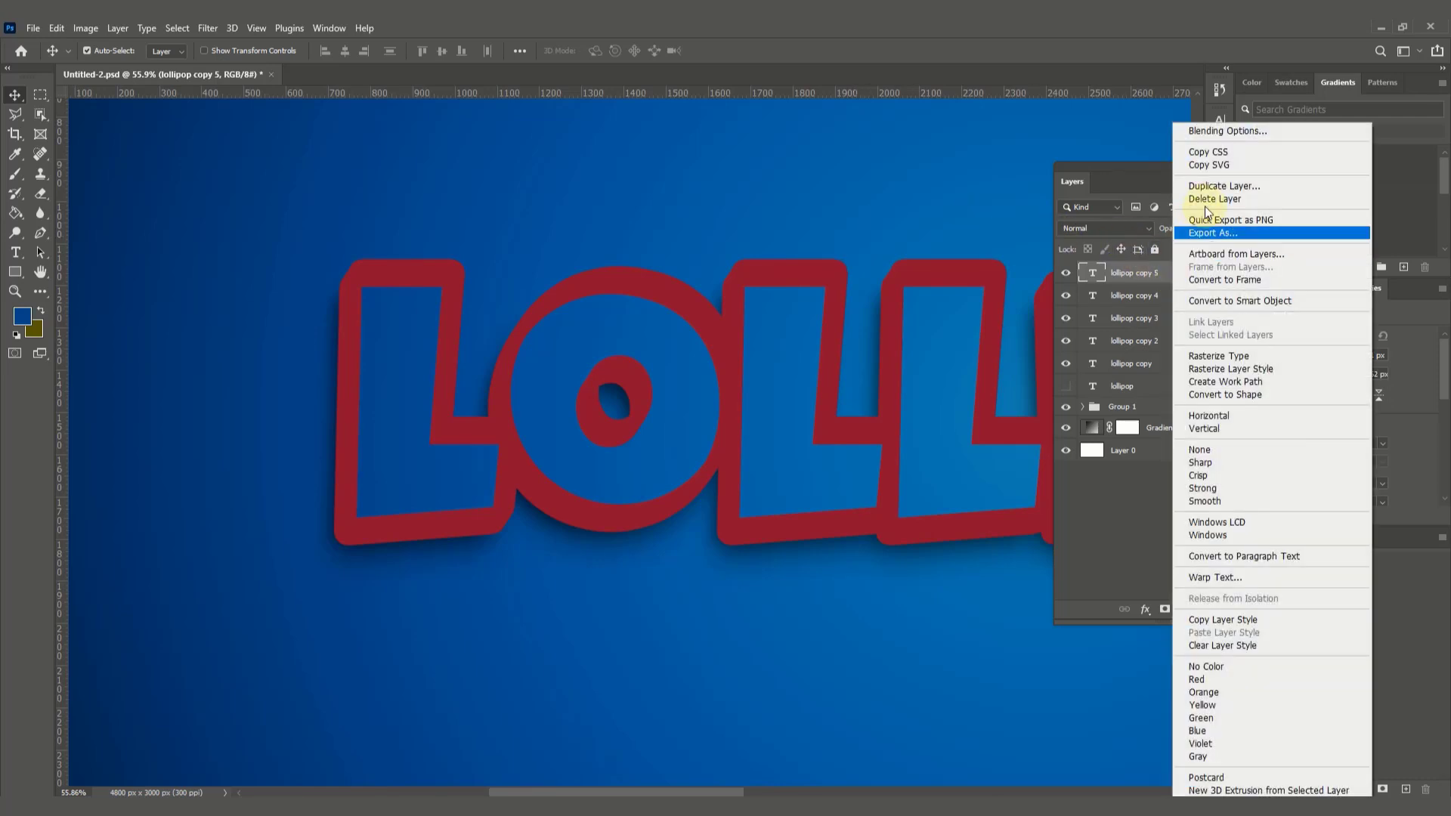
{"action": "left_click", "coordinate": [1213, 189]}
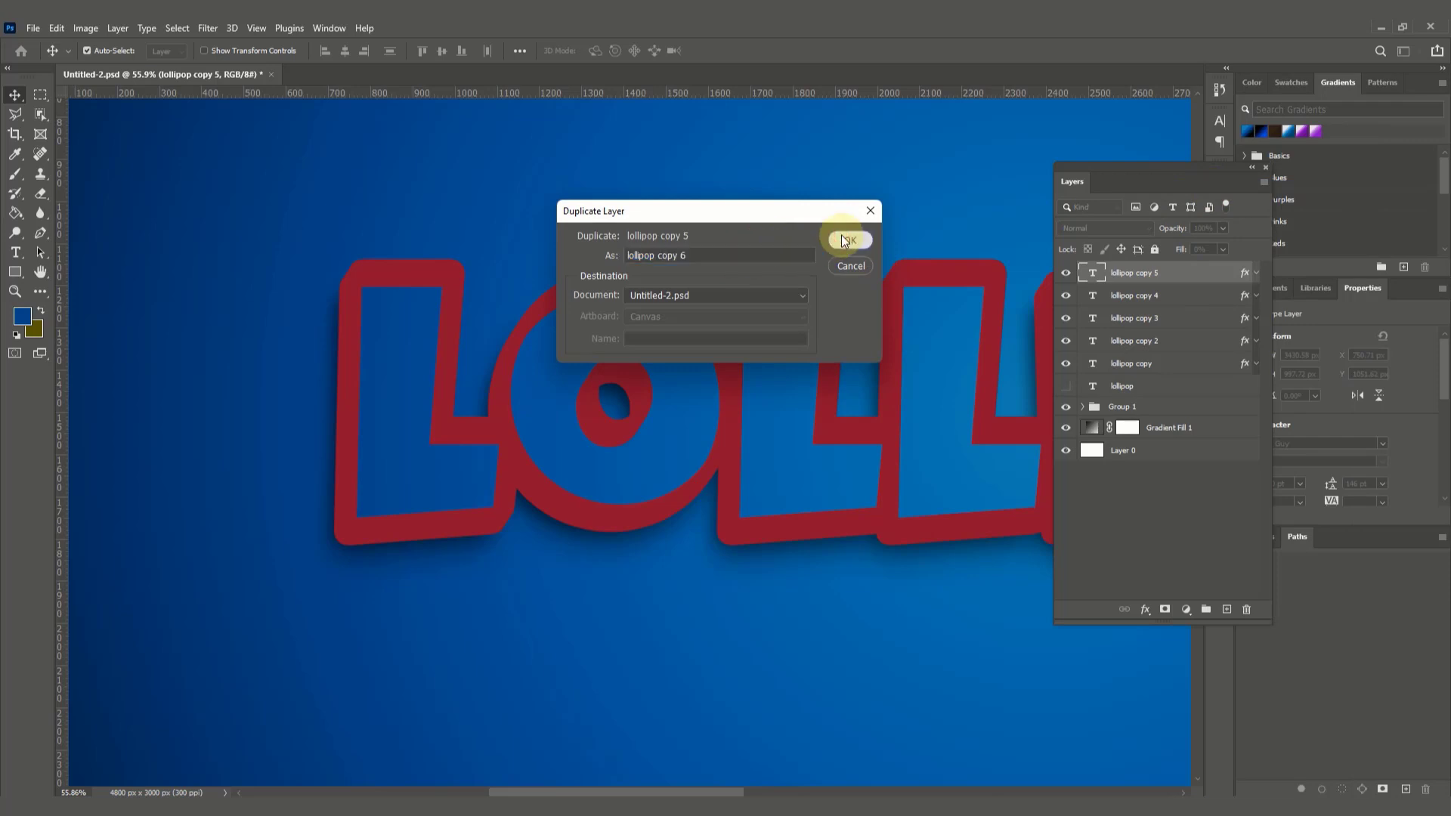
{"action": "left_click", "coordinate": [845, 240]}
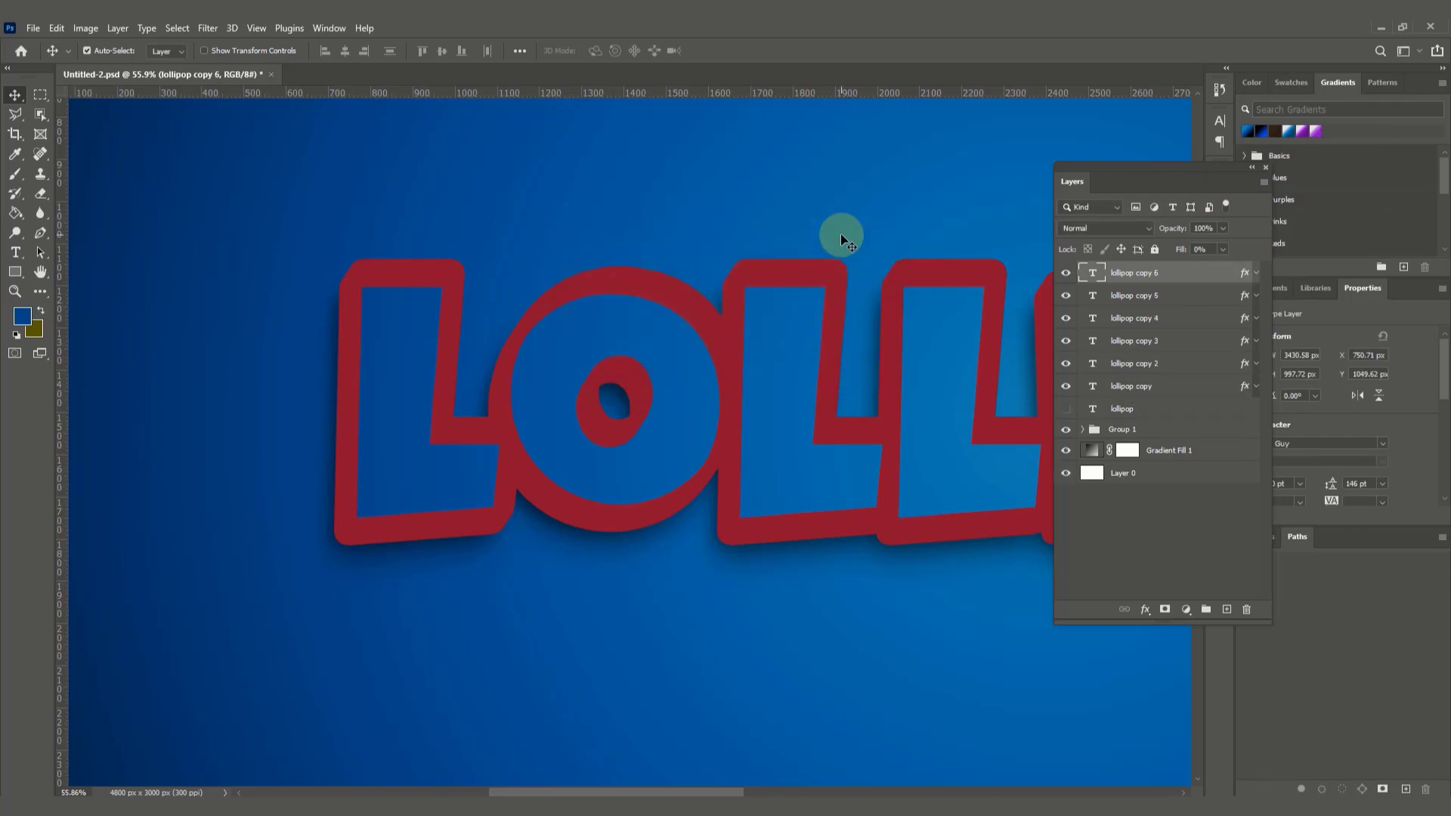
{"action": "key", "text": "Up"}
{"action": "key", "text": "Up"}
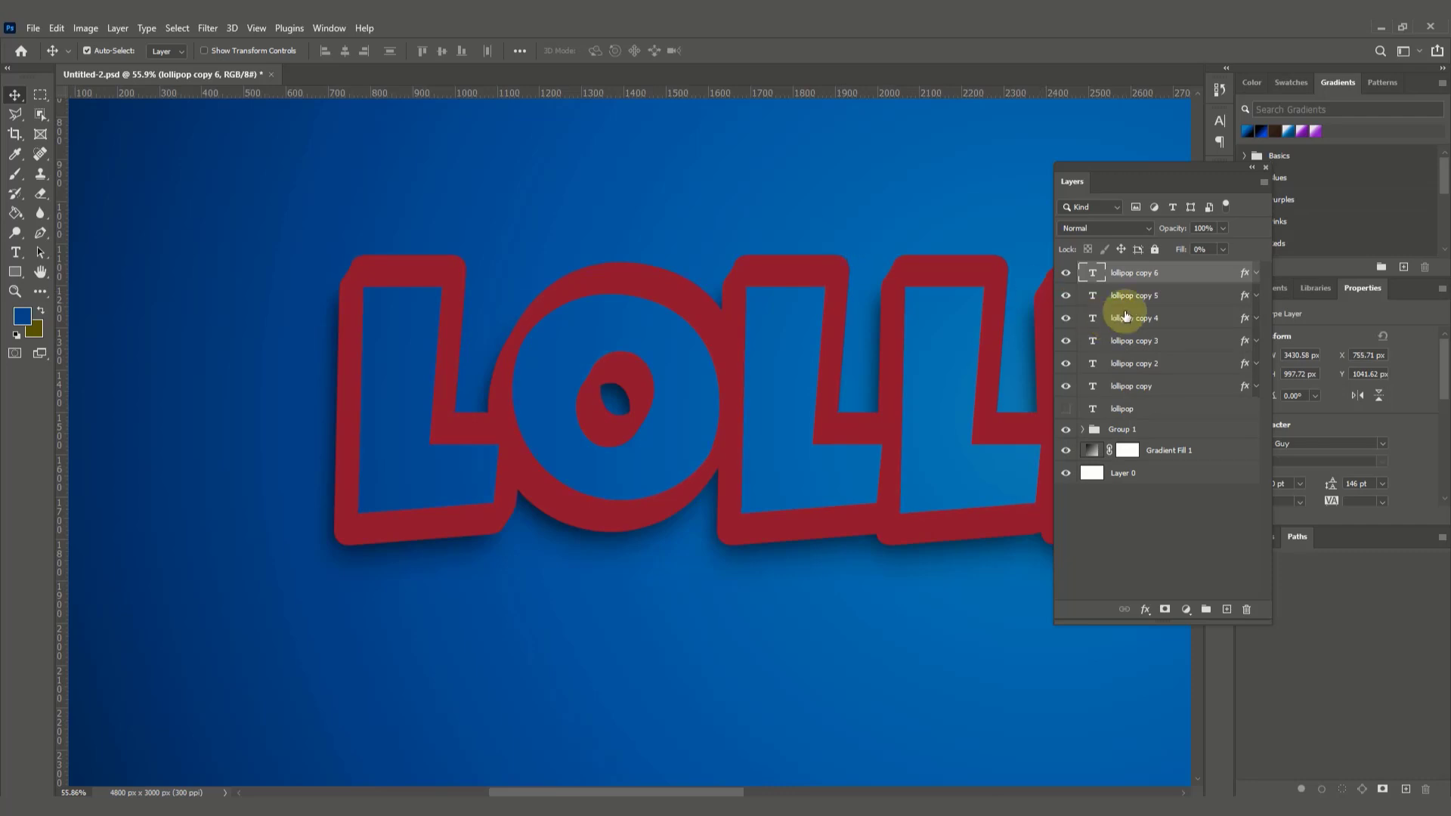
Step: Duplicate the lollipop copy 6 layer as "lollipop copy 7" and nudge the duplicate 10 px up and 6 px right
{"action": "right_click", "coordinate": [1182, 271]}
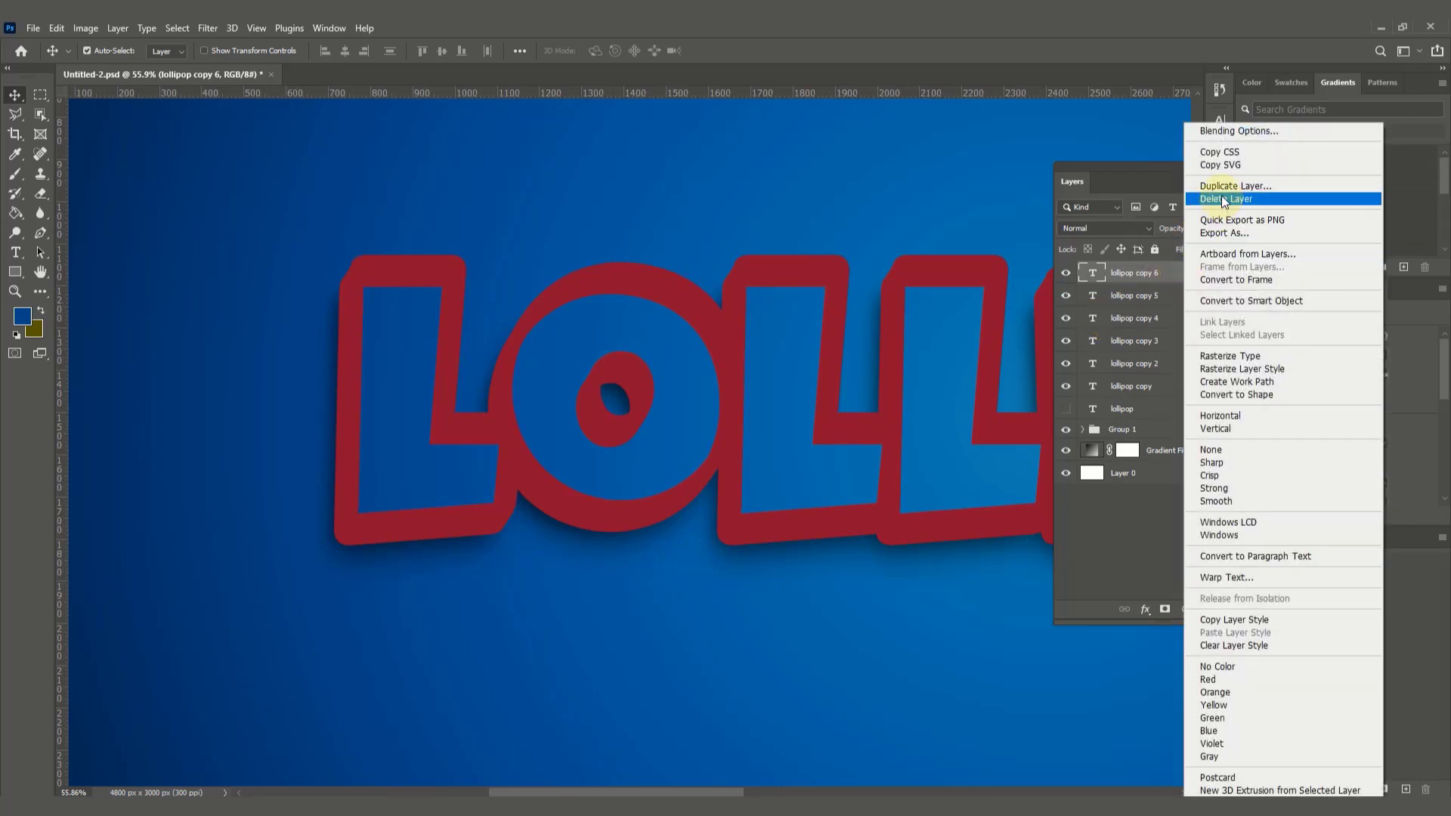
{"action": "left_click", "coordinate": [1219, 188]}
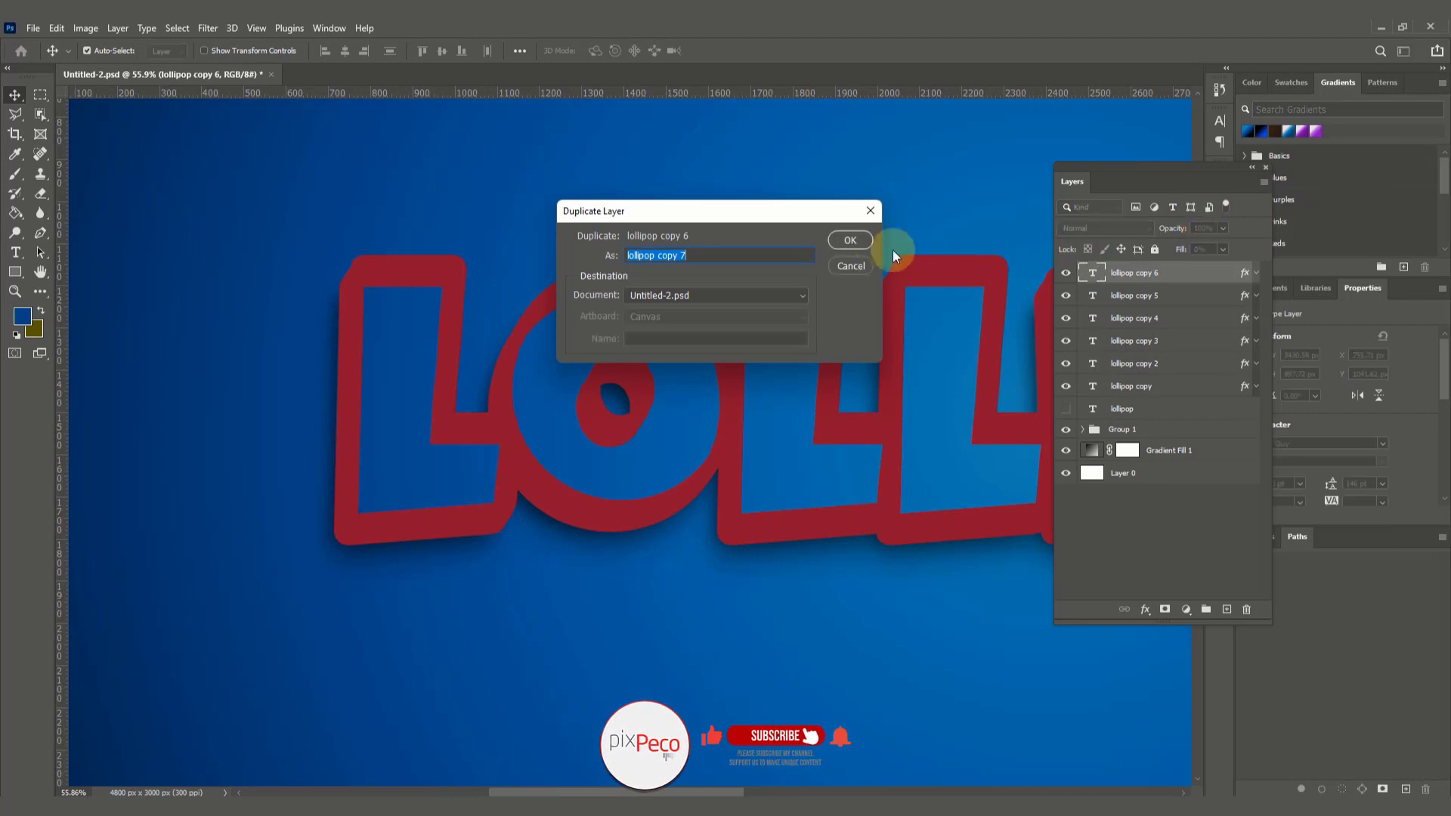
{"action": "left_click", "coordinate": [849, 240]}
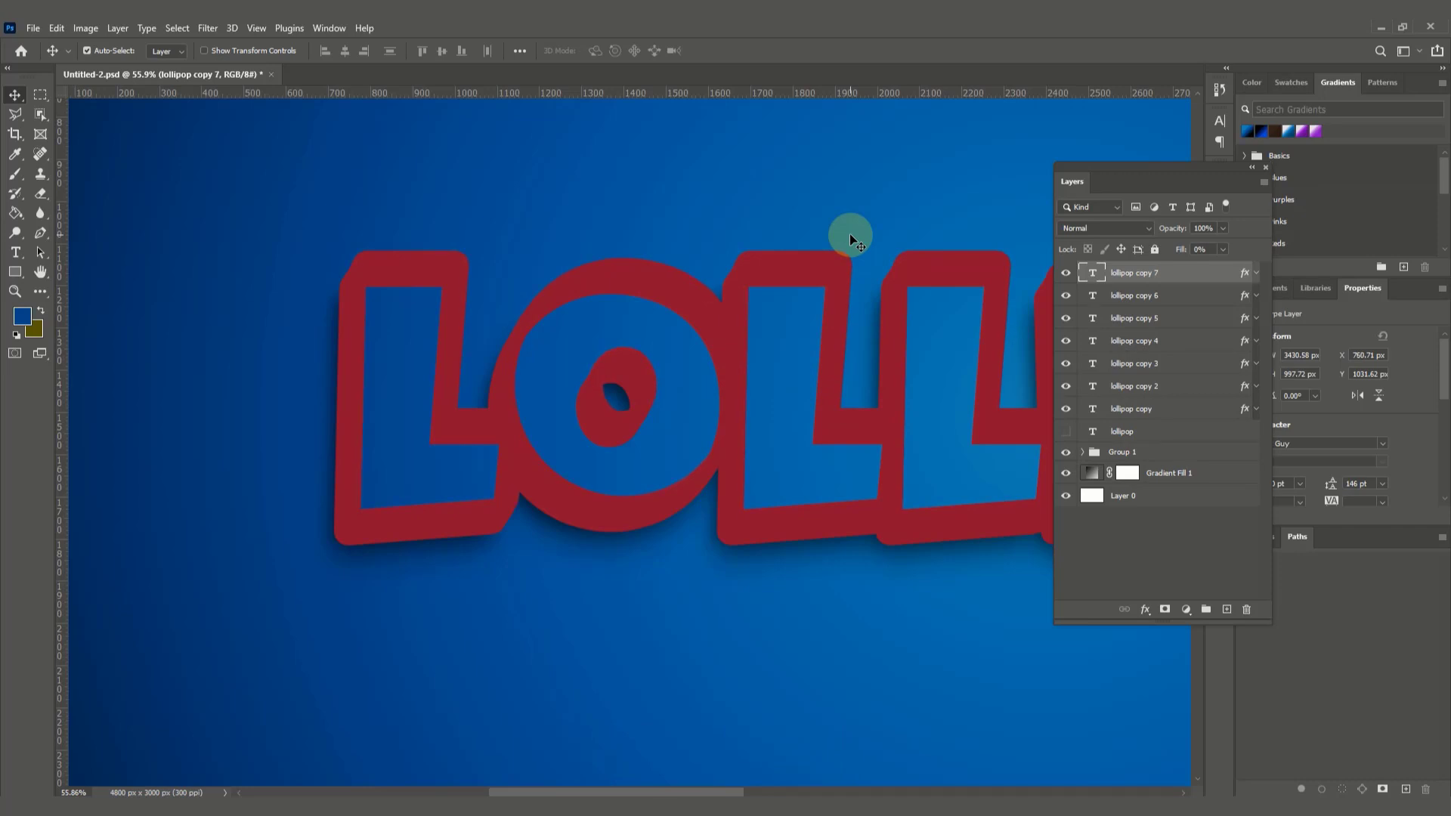
Step: Duplicate the lollipop copy 7 layer as "lollipop copy 8" and nudge the duplicate a few pixels up and right
{"action": "right_click", "coordinate": [1184, 272]}
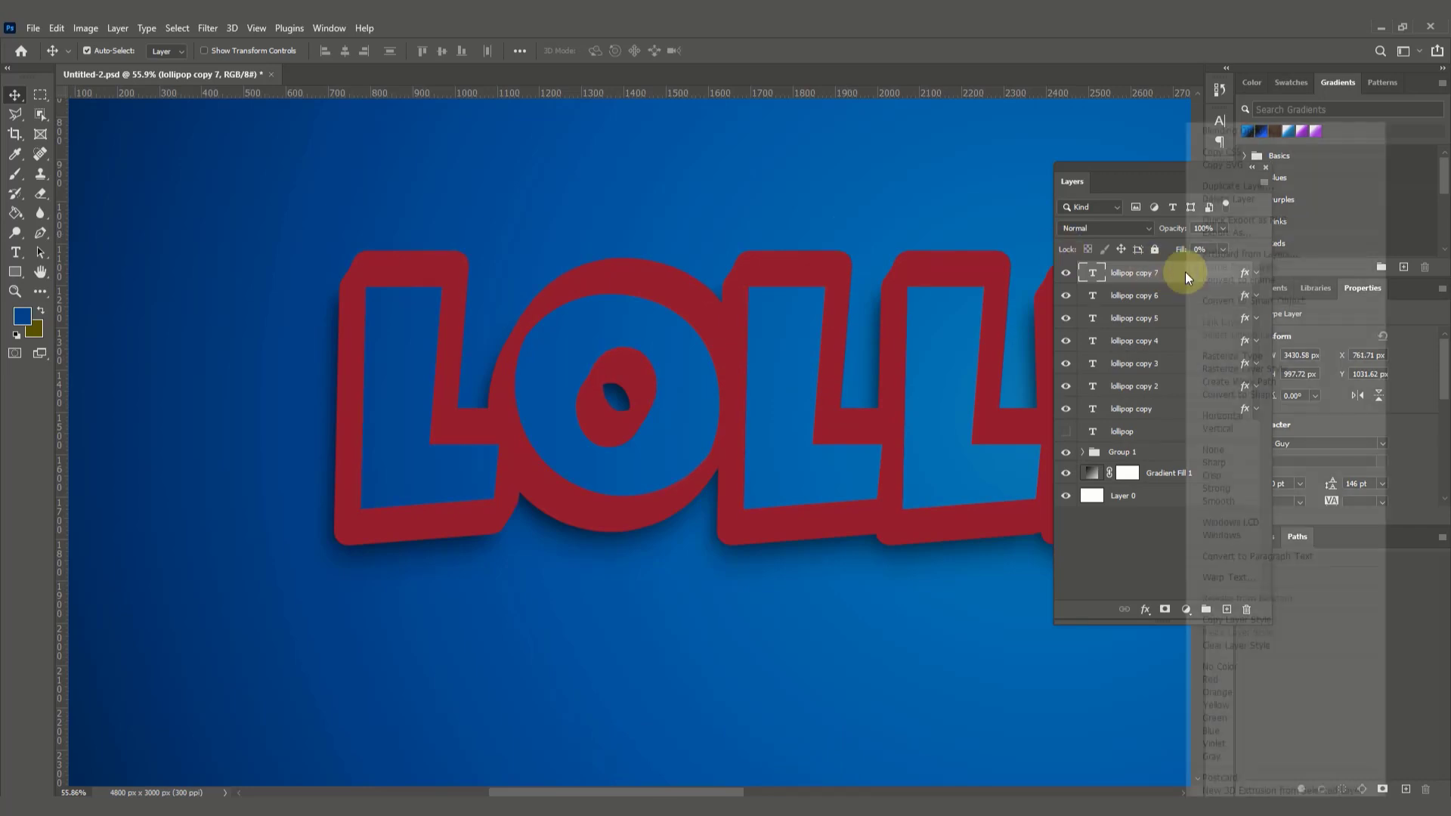
{"action": "left_click", "coordinate": [1240, 188]}
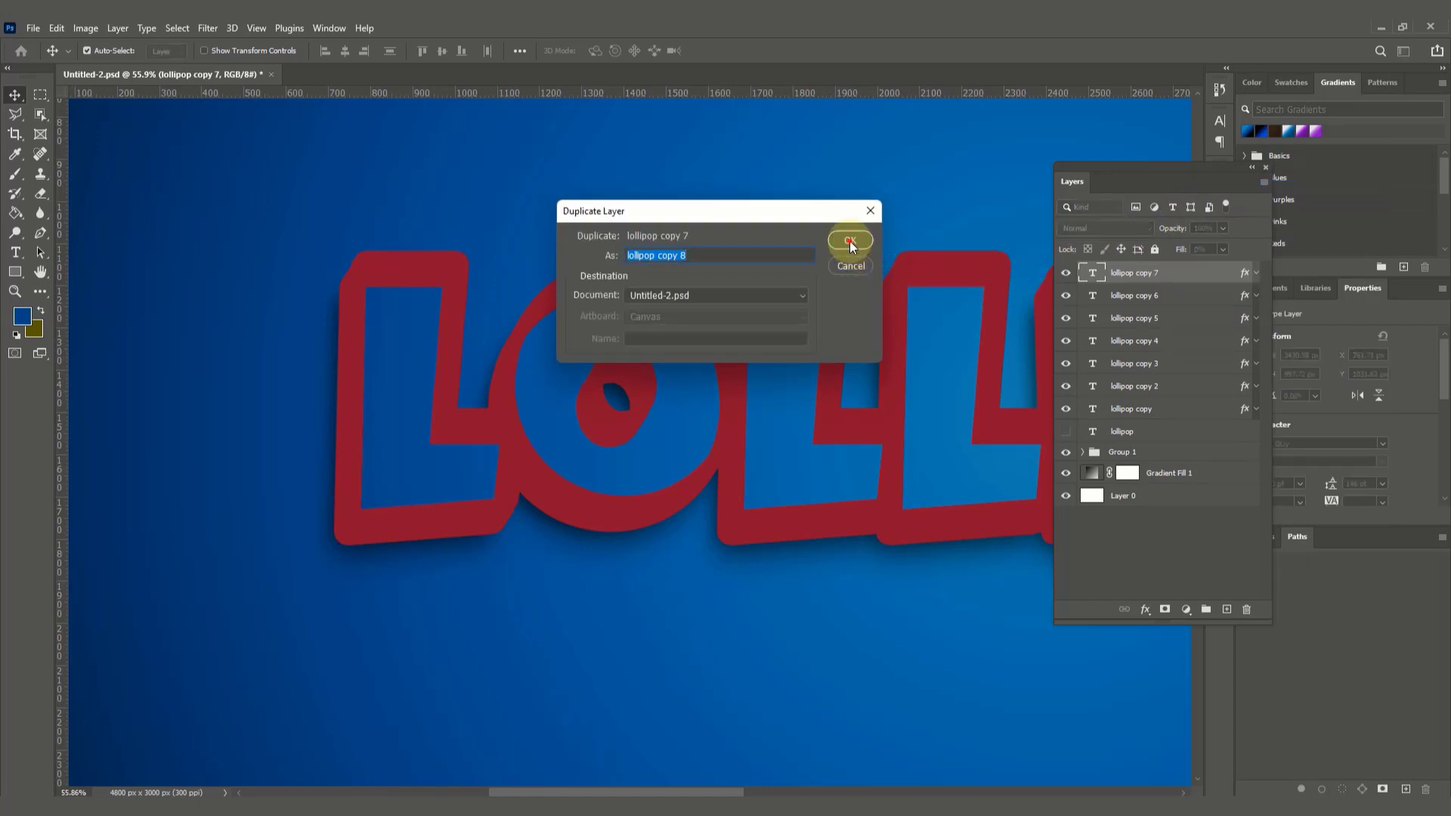
{"action": "left_click", "coordinate": [852, 248]}
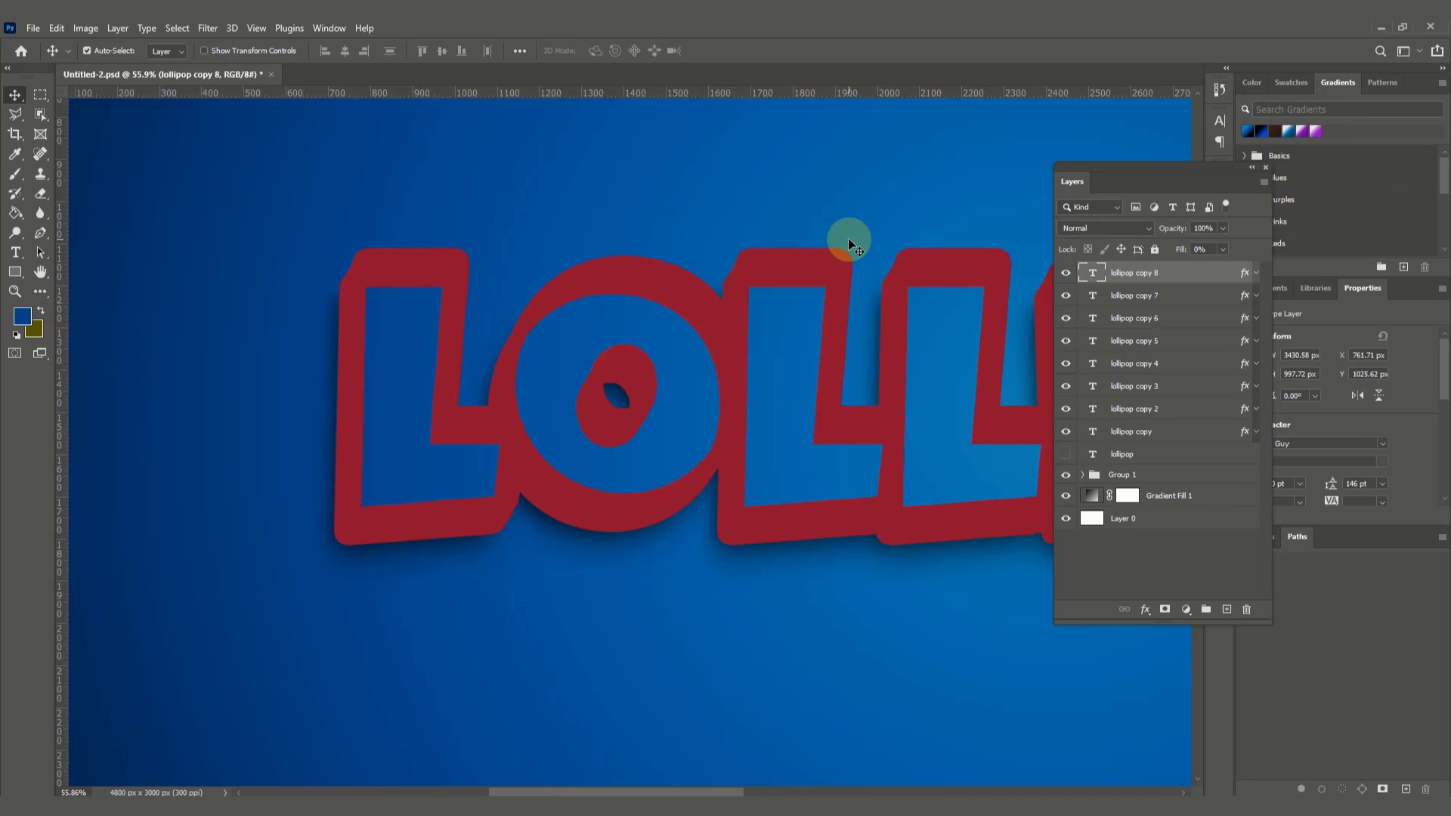
{"action": "key", "text": "Right"}
{"action": "key", "text": "Right"}
Step: Duplicate the lollipop copy 8 layer as "lollipop copy 9" and nudge the duplicate up and right to X 770.71 px, Y 1017.62 px
{"action": "right_click", "coordinate": [1174, 274]}
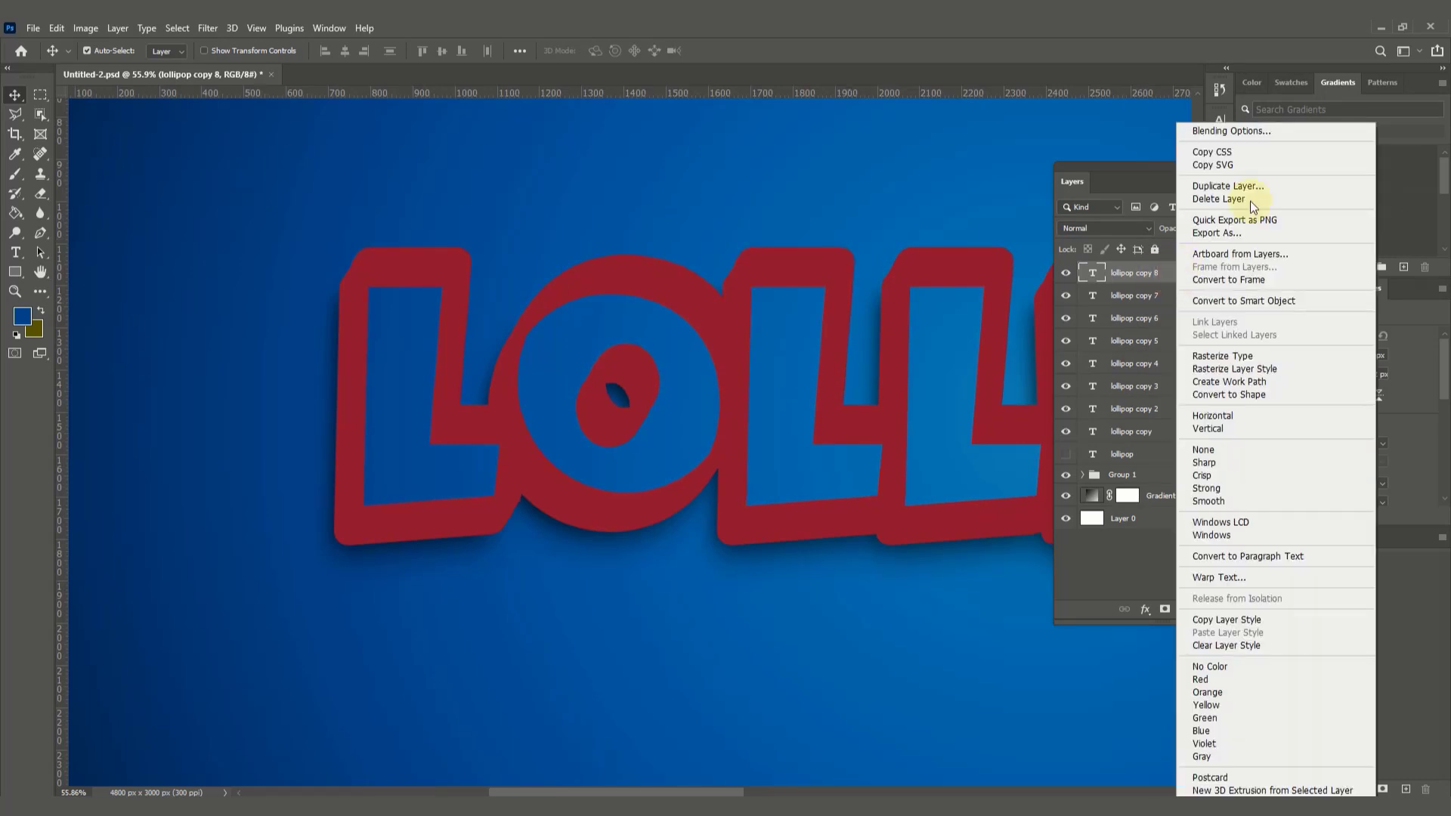
{"action": "left_click", "coordinate": [1244, 187]}
{"action": "left_click", "coordinate": [849, 241]}
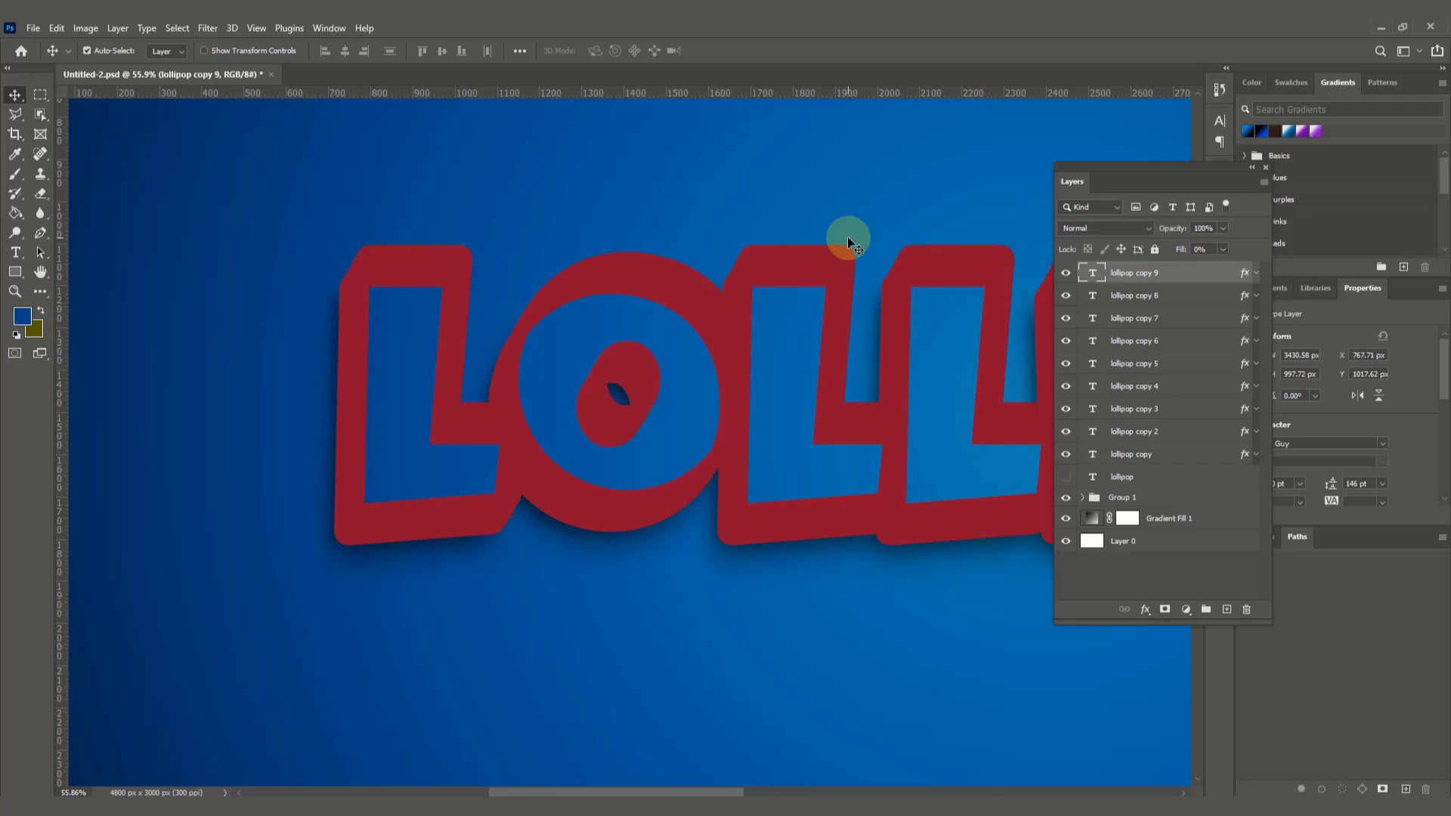
Step: Duplicate the lollipop copy 9 layer as "lollipop copy 10" in the same position
{"action": "right_click", "coordinate": [1188, 274]}
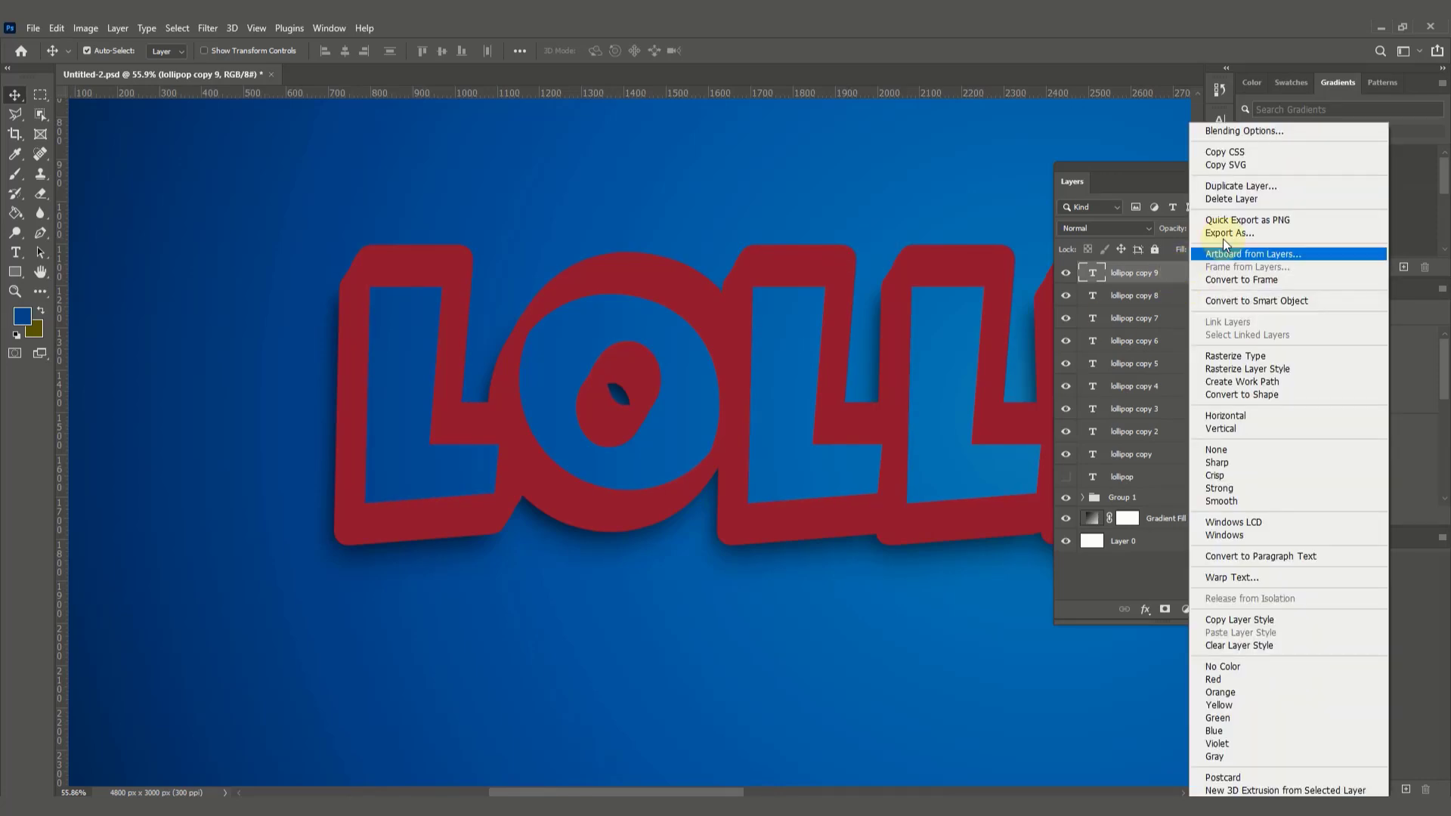
{"action": "left_click", "coordinate": [1240, 189]}
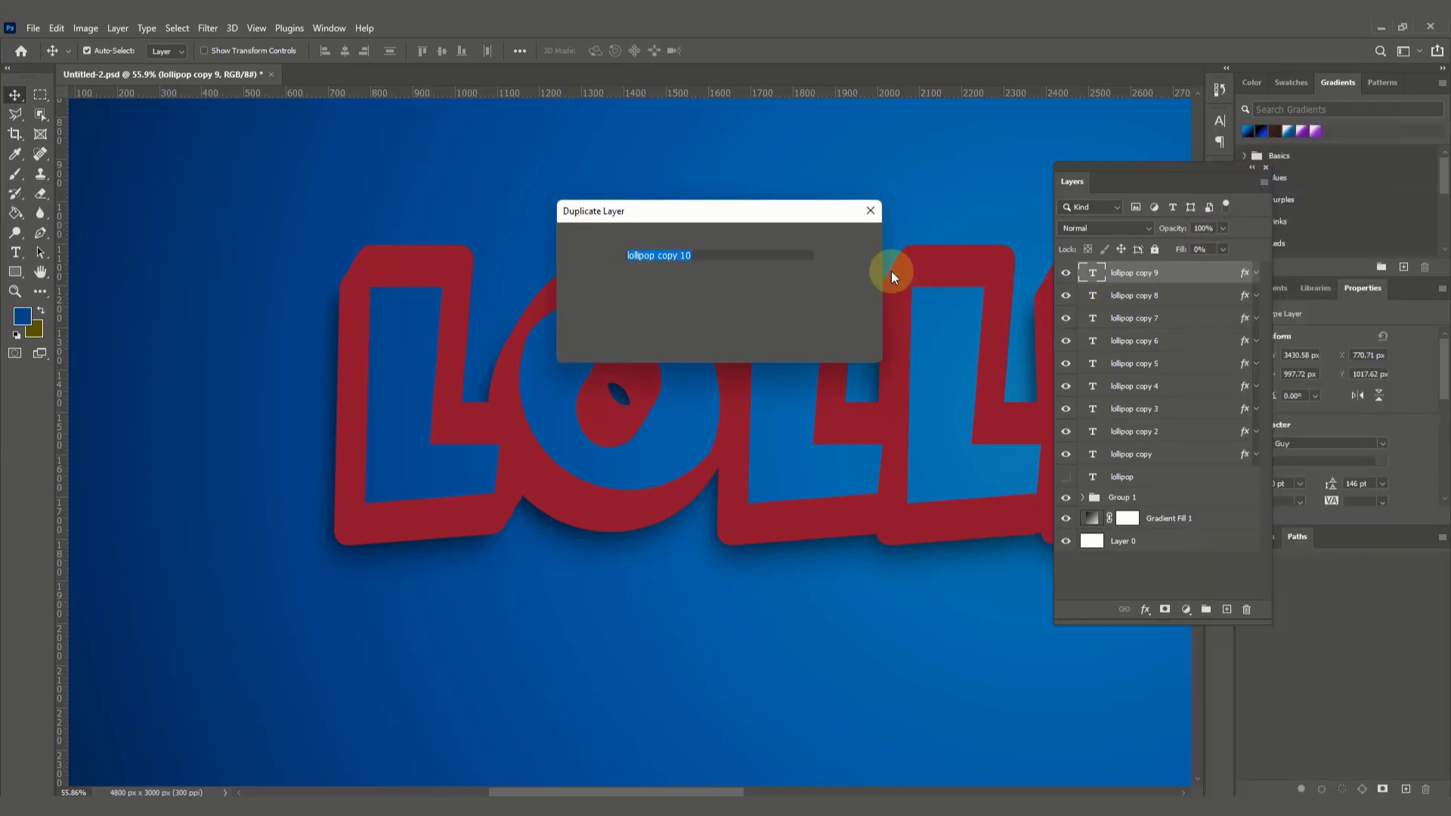
{"action": "left_click", "coordinate": [856, 241]}
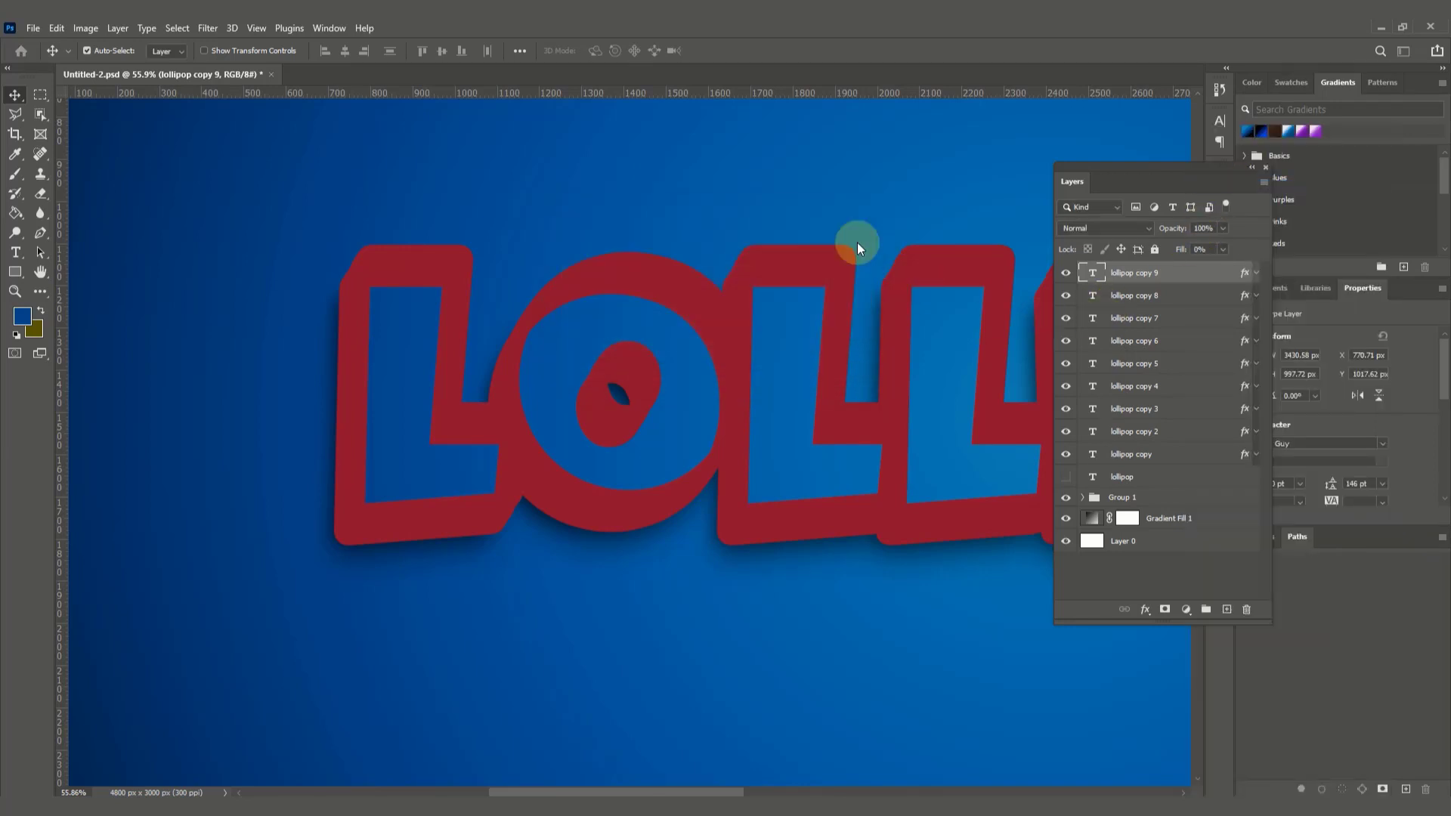
Step: Recolor the stroke of the lollipop copy 10 layer by sampling the orange second swatch (ff600a), and apply the layer style
{"action": "key", "text": "z"}
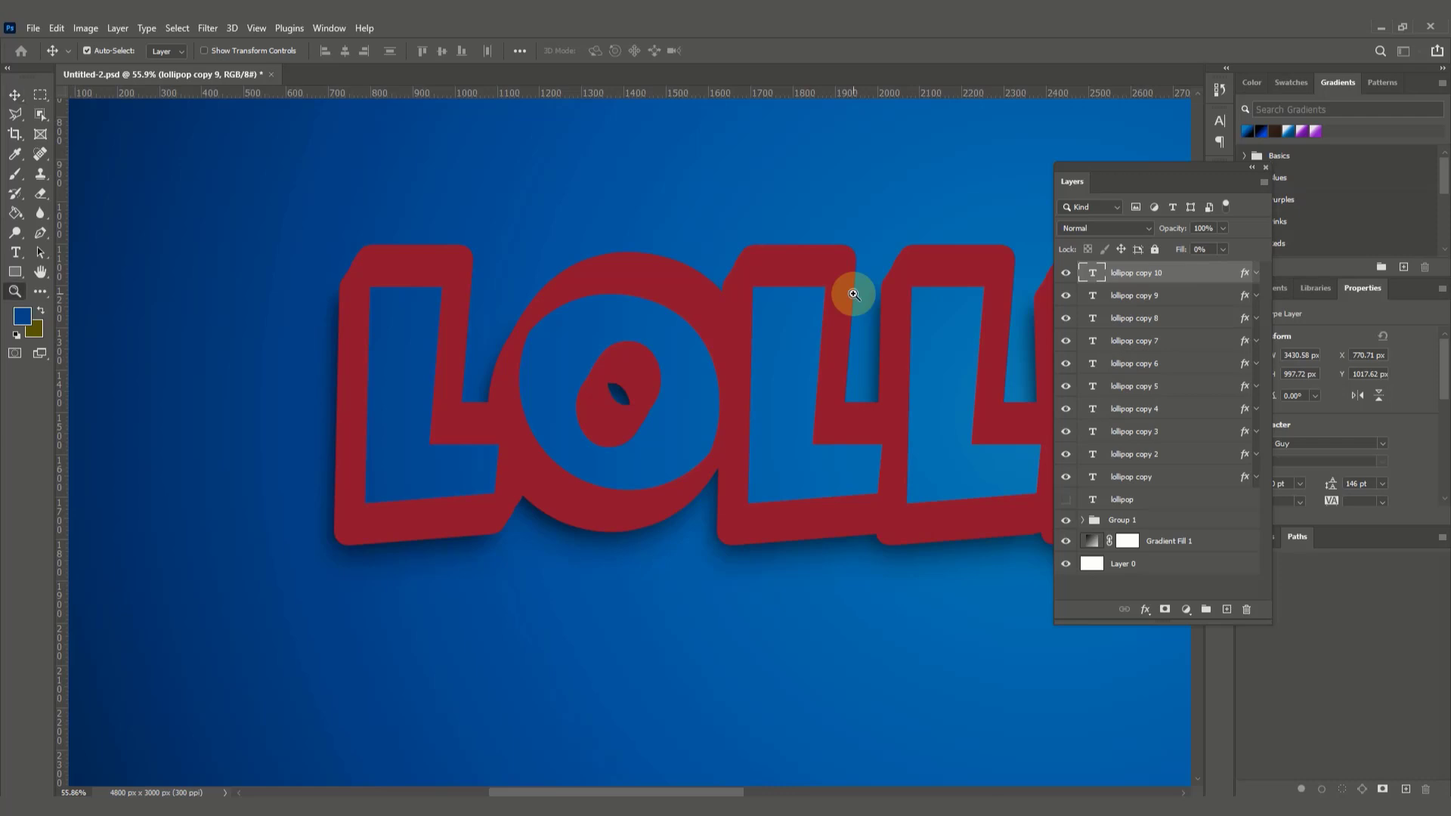
{"action": "left_click", "coordinate": [833, 395], "text": "alt"}
{"action": "left_click", "coordinate": [911, 418], "text": "alt"}
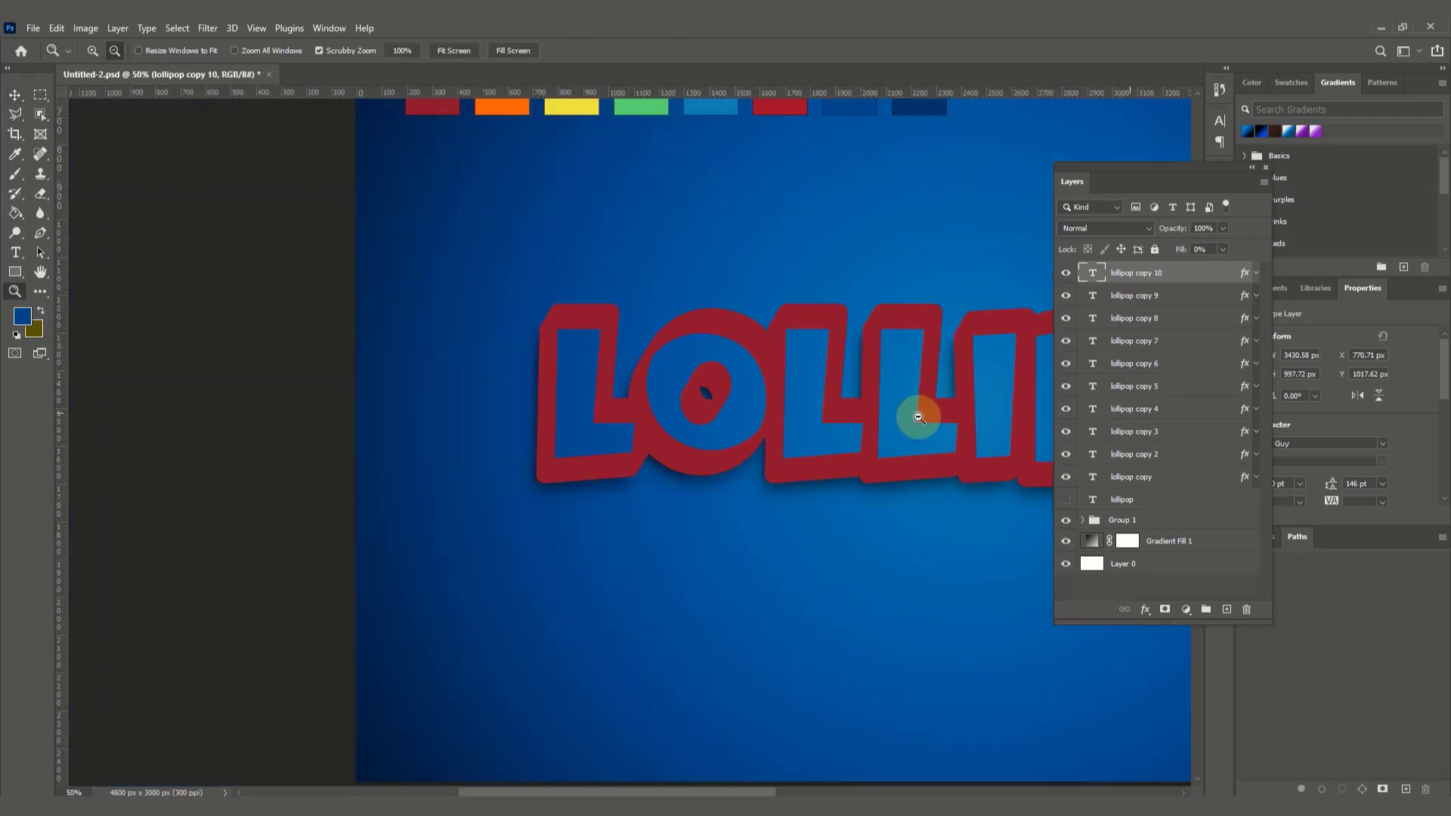
{"action": "left_click", "coordinate": [982, 420], "text": "alt"}
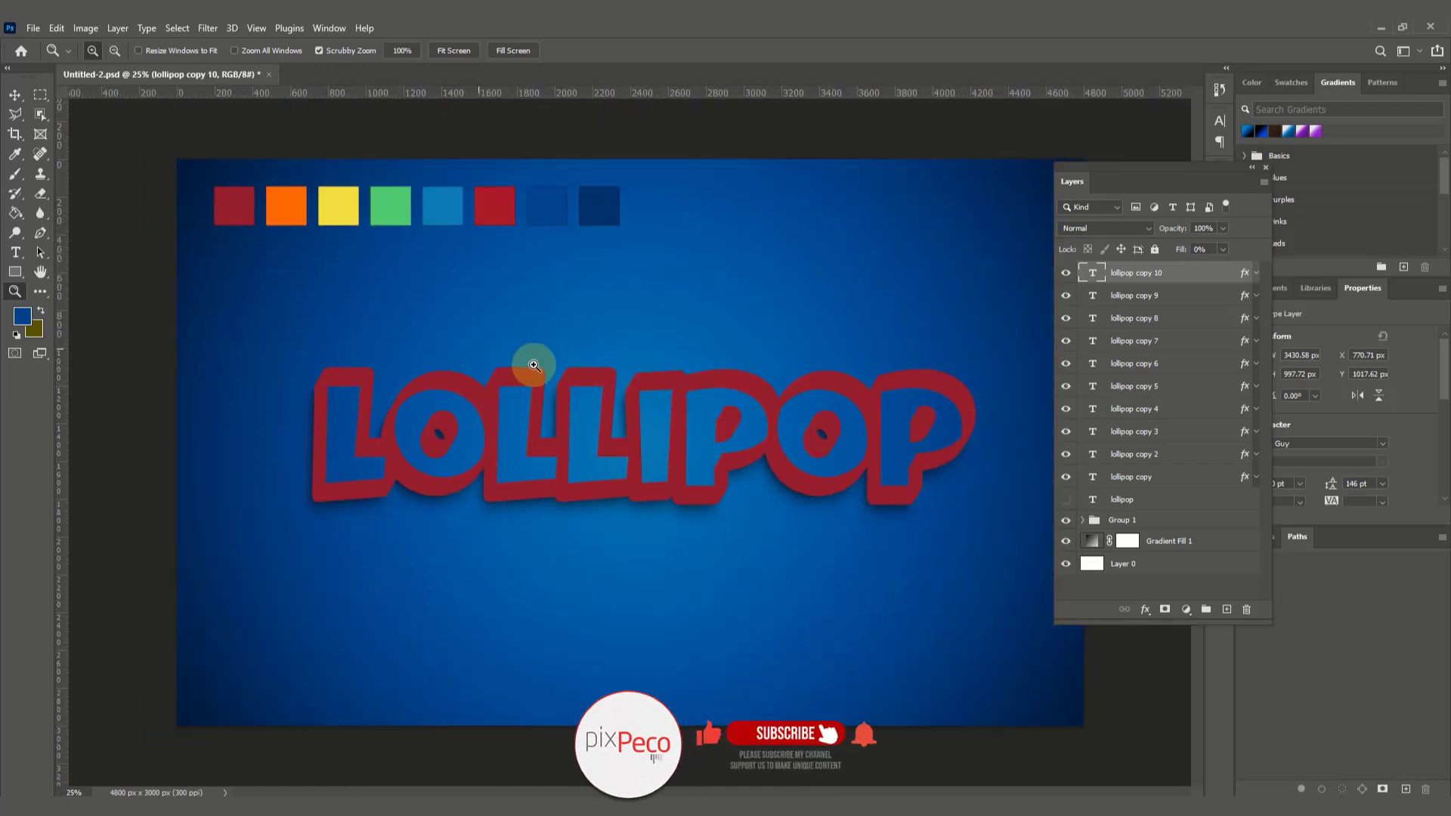
{"action": "left_click", "coordinate": [14, 93]}
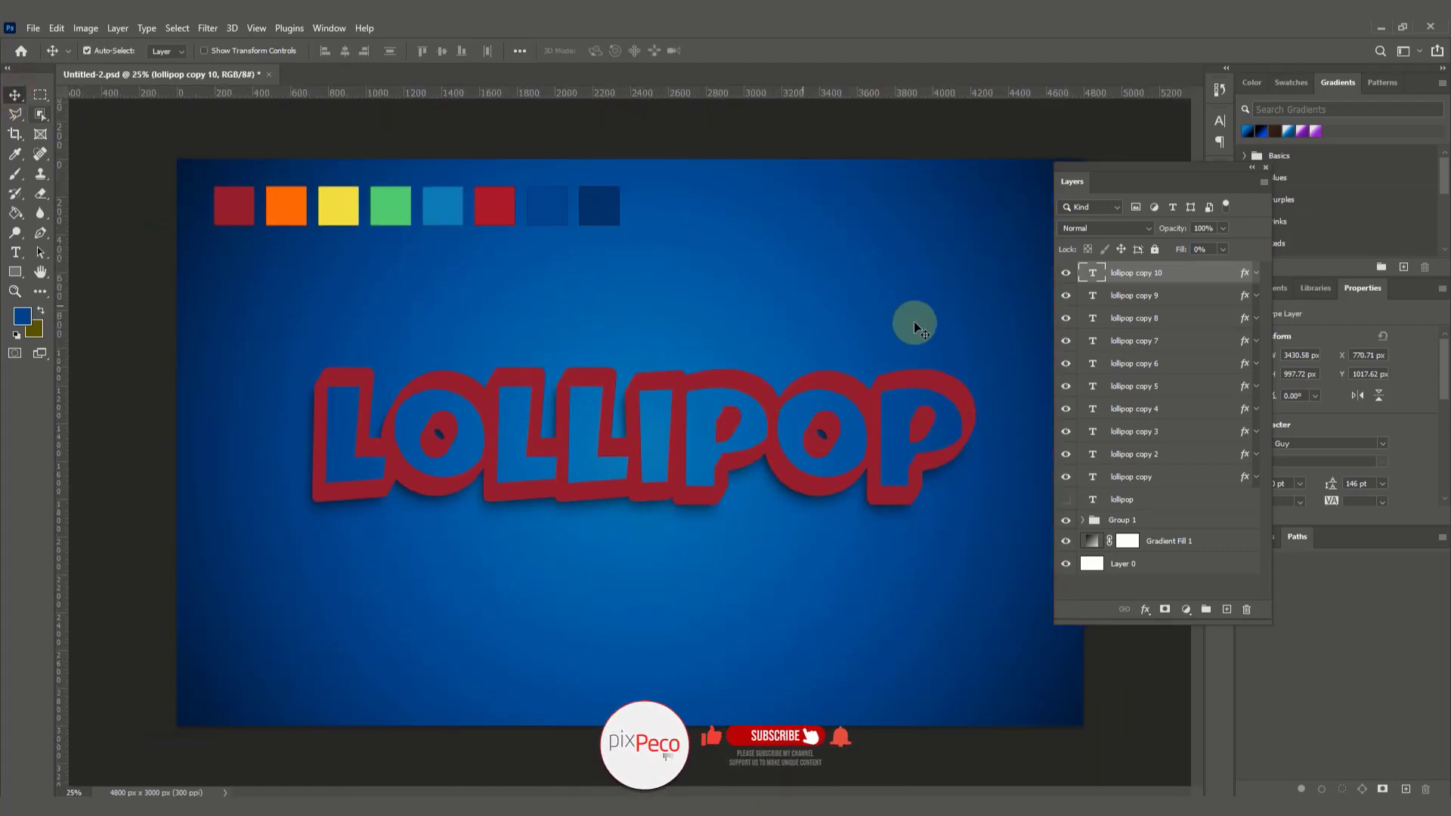
{"action": "left_click", "coordinate": [1146, 608]}
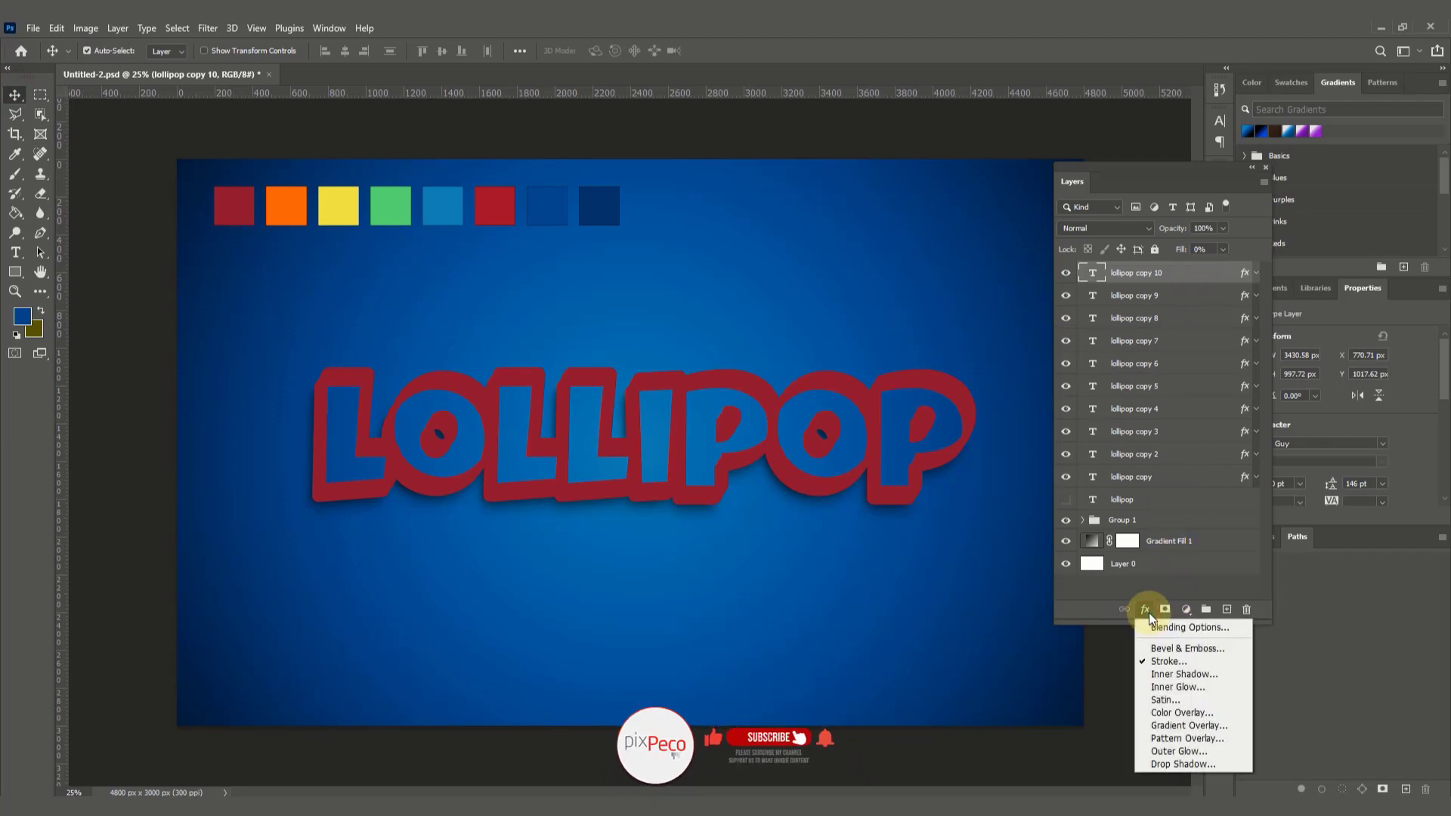
{"action": "left_click", "coordinate": [1169, 660]}
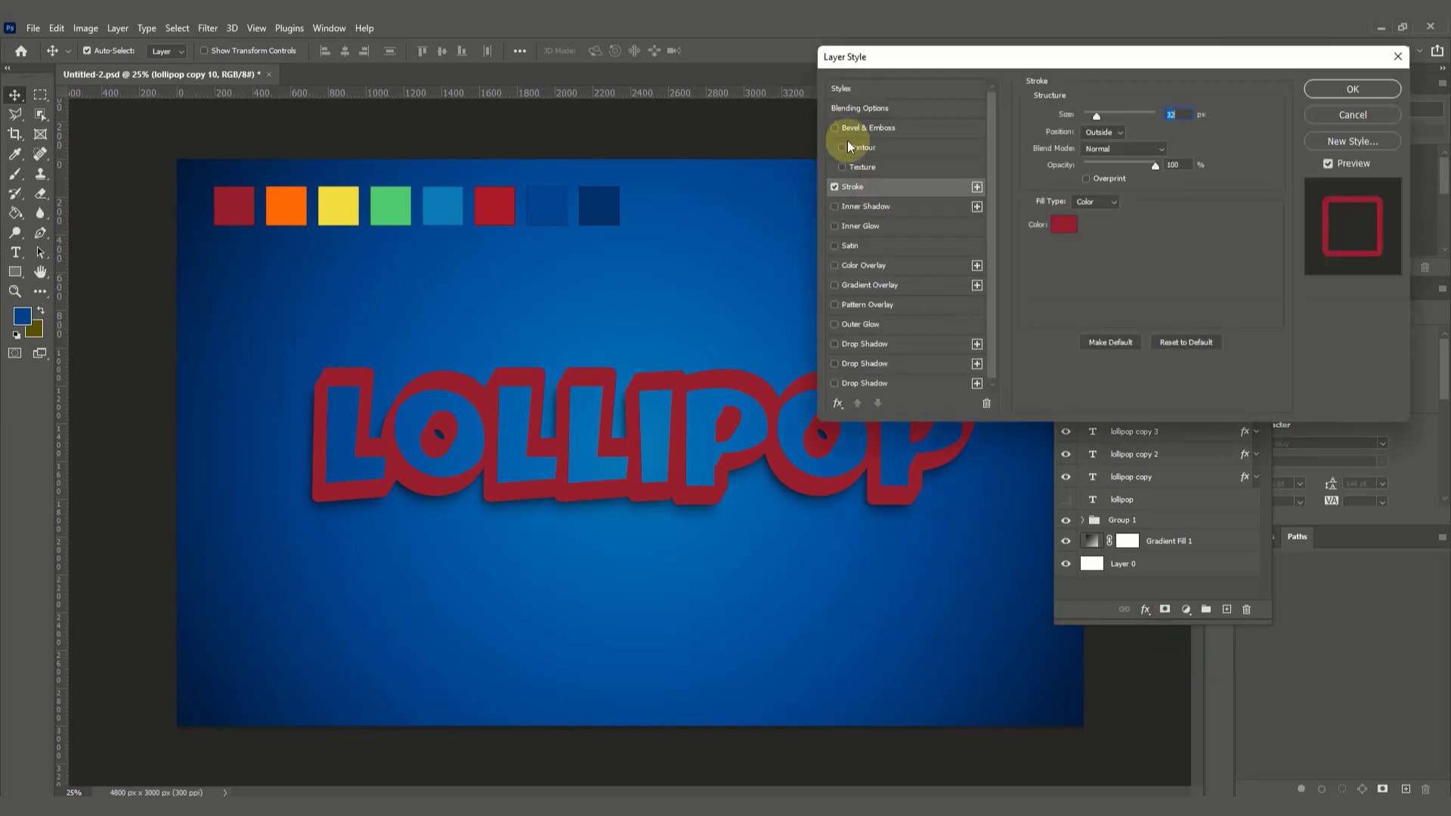
{"action": "left_click", "coordinate": [1060, 226]}
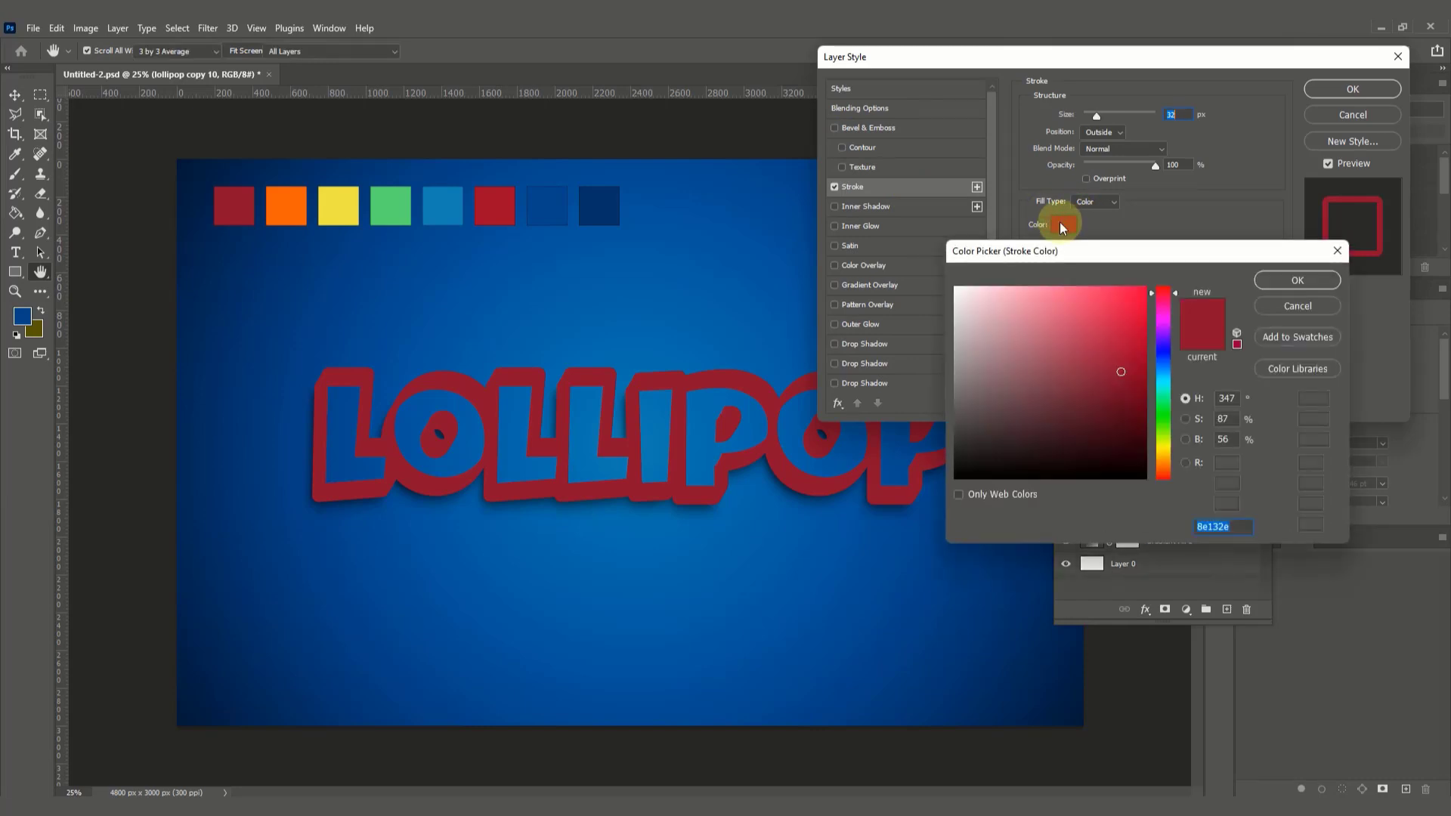
{"action": "left_click", "coordinate": [470, 203]}
{"action": "left_click_drag", "start_coordinate": [470, 203], "coordinate": [306, 190]}
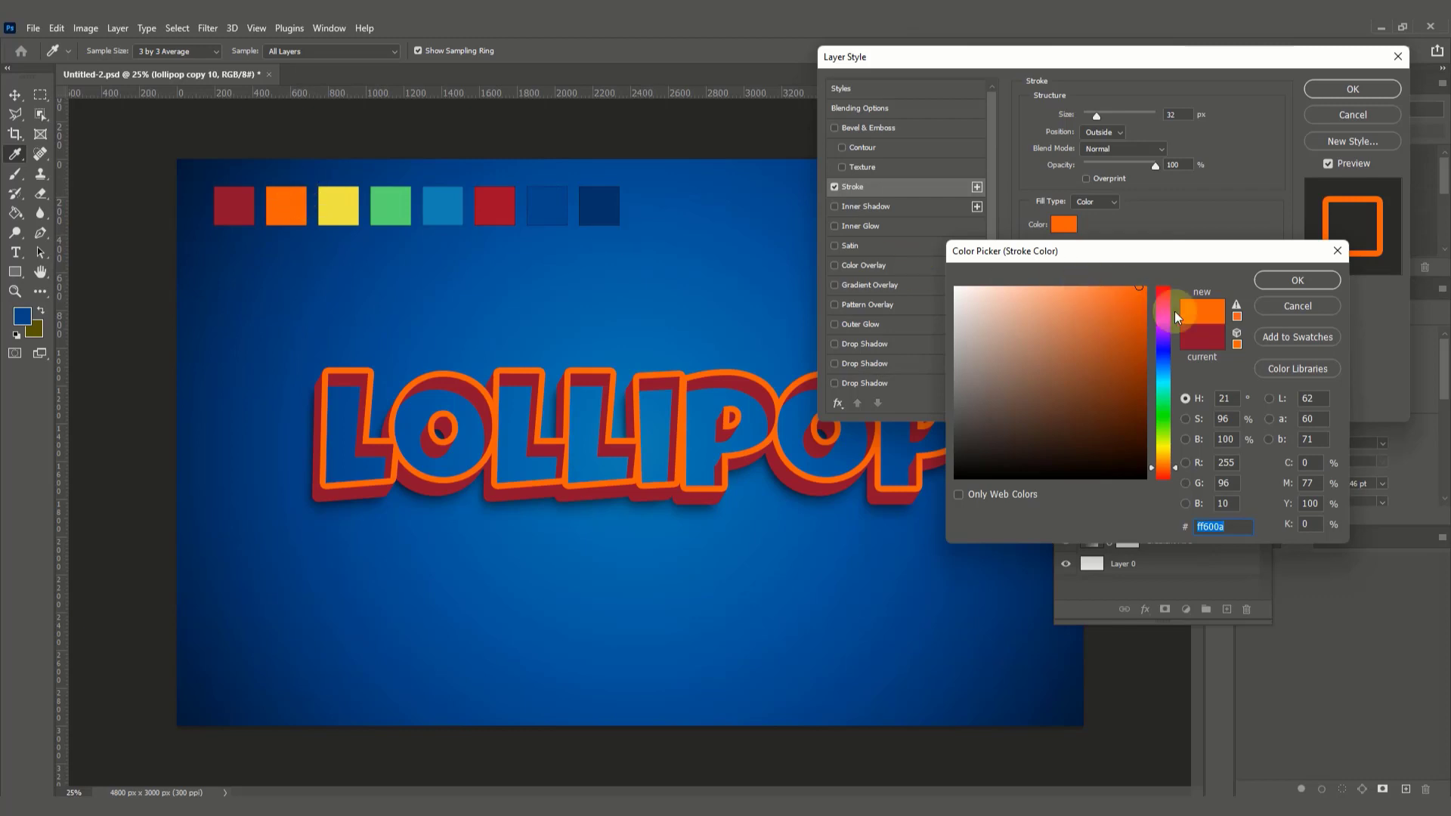
{"action": "left_click", "coordinate": [1272, 277]}
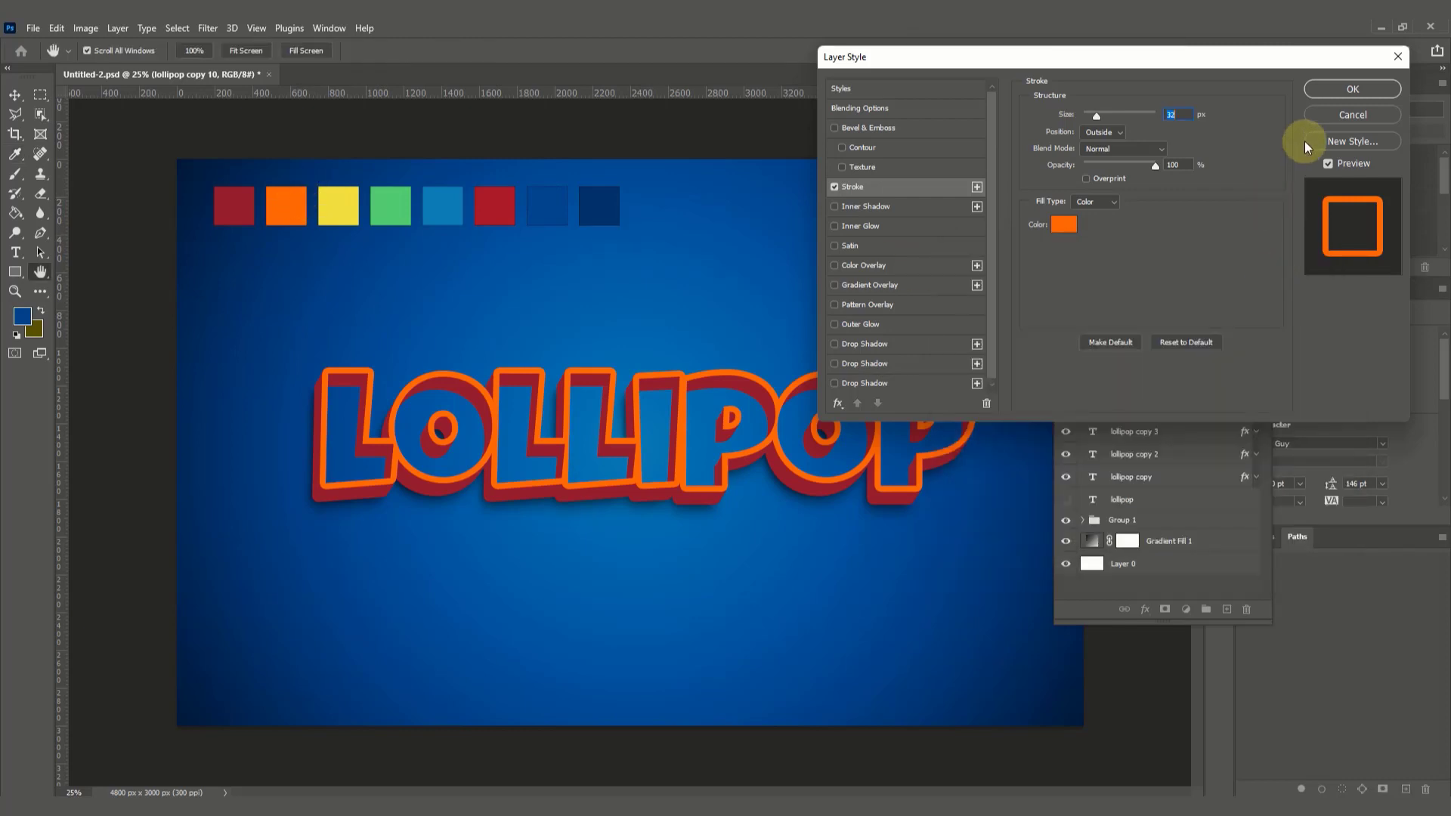
{"action": "left_click", "coordinate": [1342, 88]}
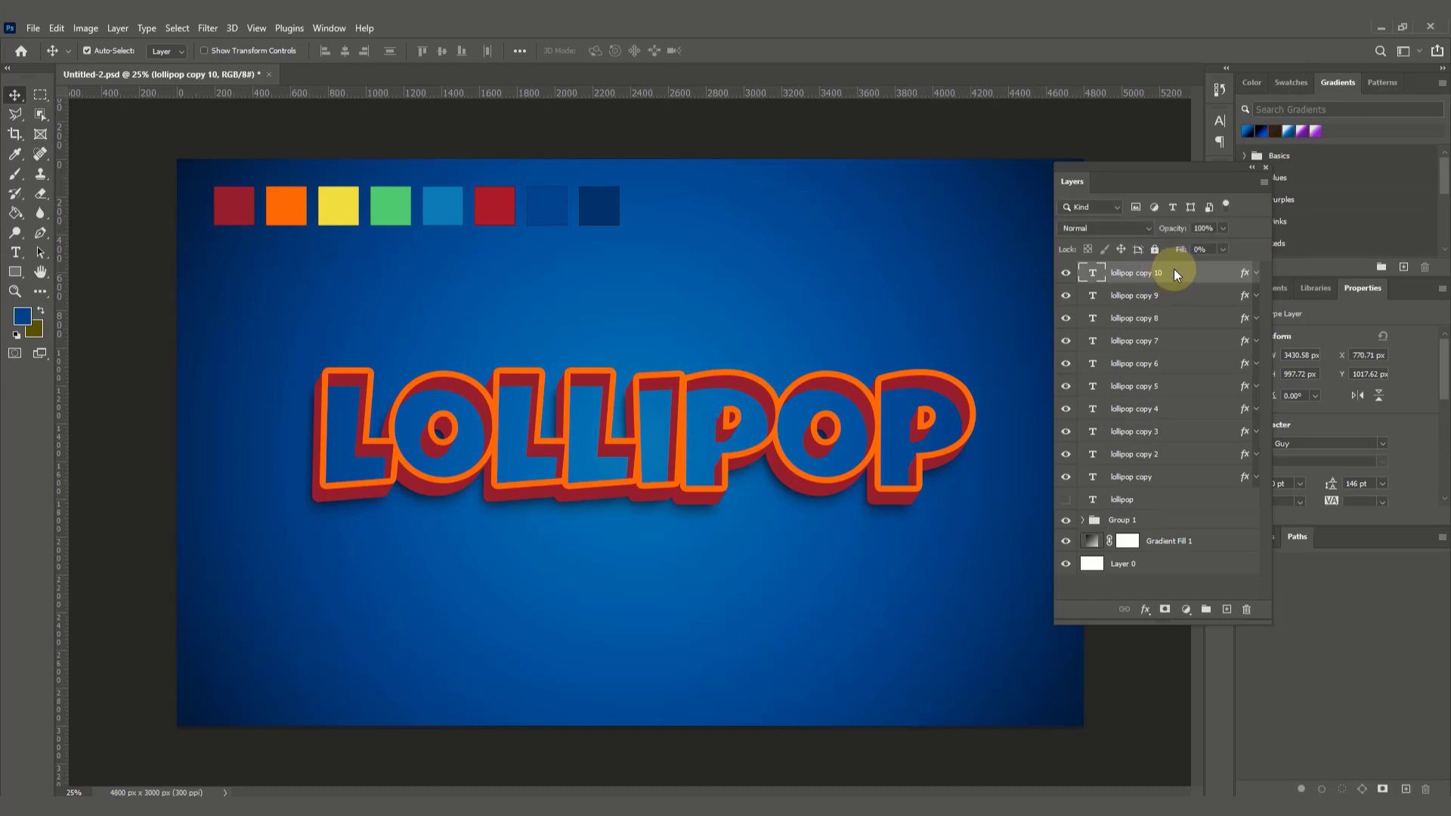
Step: Duplicate the lollipop copy 10 layer as "lollipop copy 11" and set the duplicate's fill to 100%
{"action": "right_click", "coordinate": [1173, 269]}
{"action": "left_click", "coordinate": [1222, 187]}
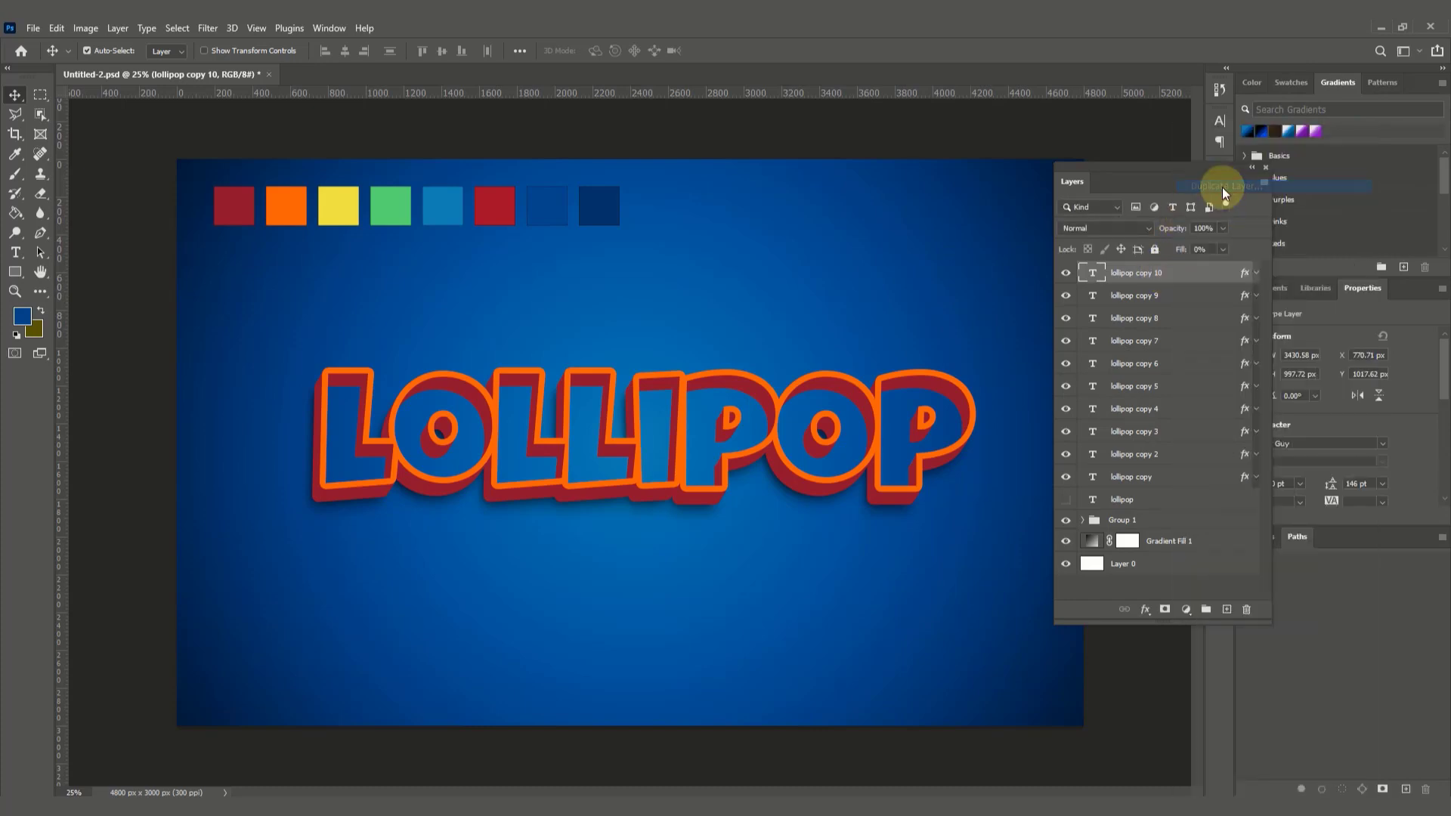
{"action": "left_click", "coordinate": [846, 240]}
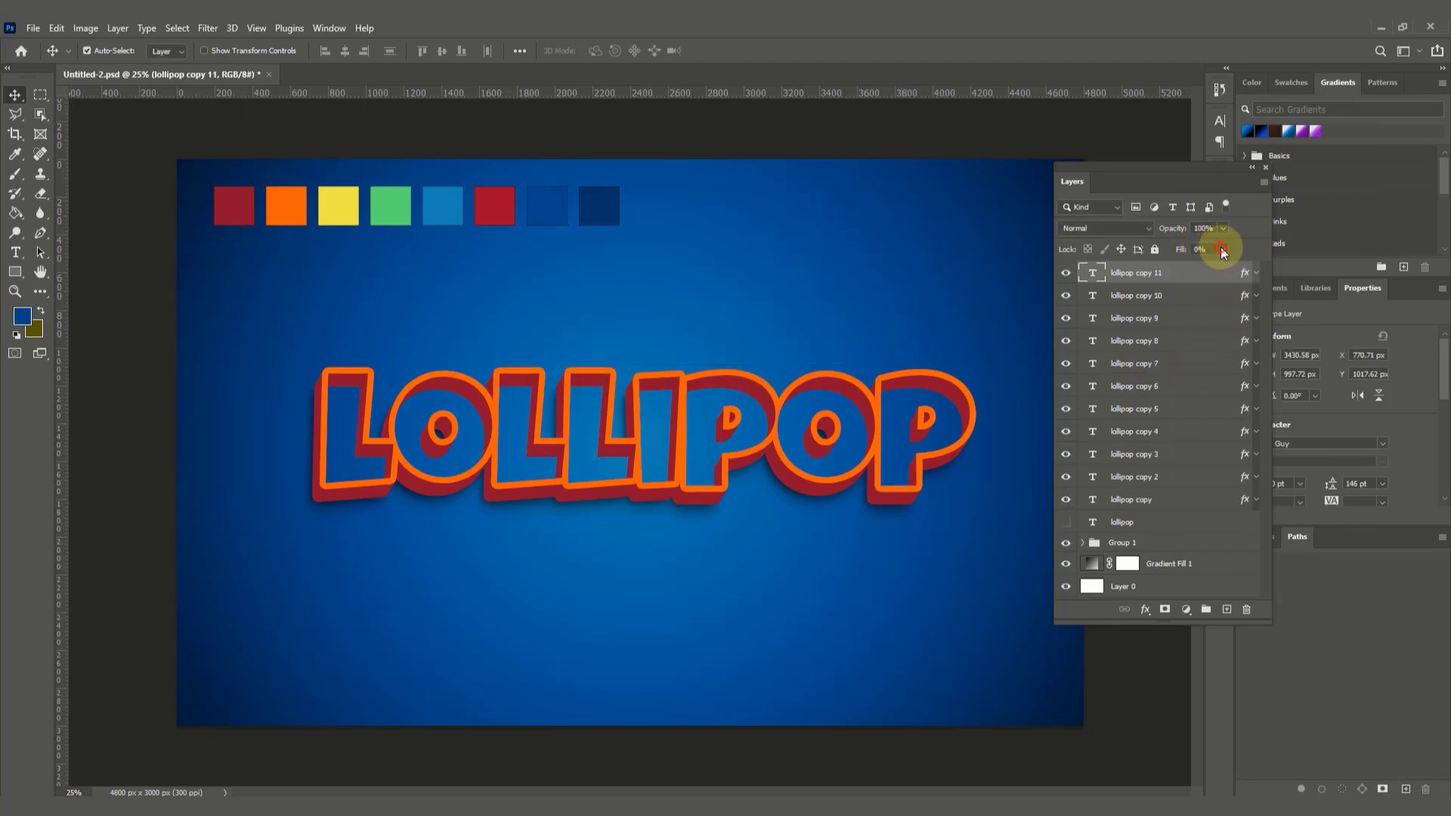
{"action": "left_click_drag", "start_coordinate": [1253, 266], "coordinate": [1266, 266]}
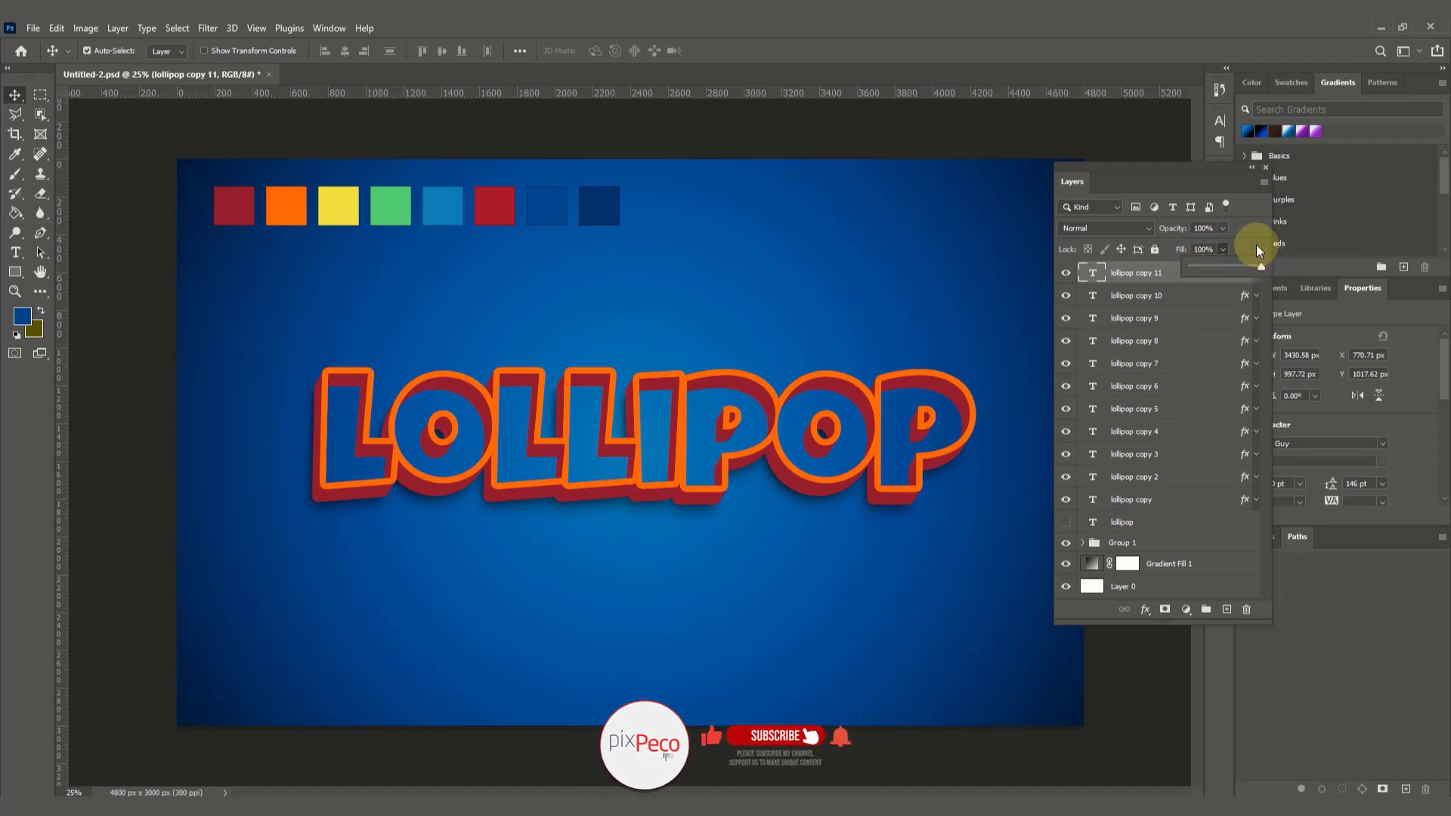
{"action": "left_click", "coordinate": [1257, 247]}
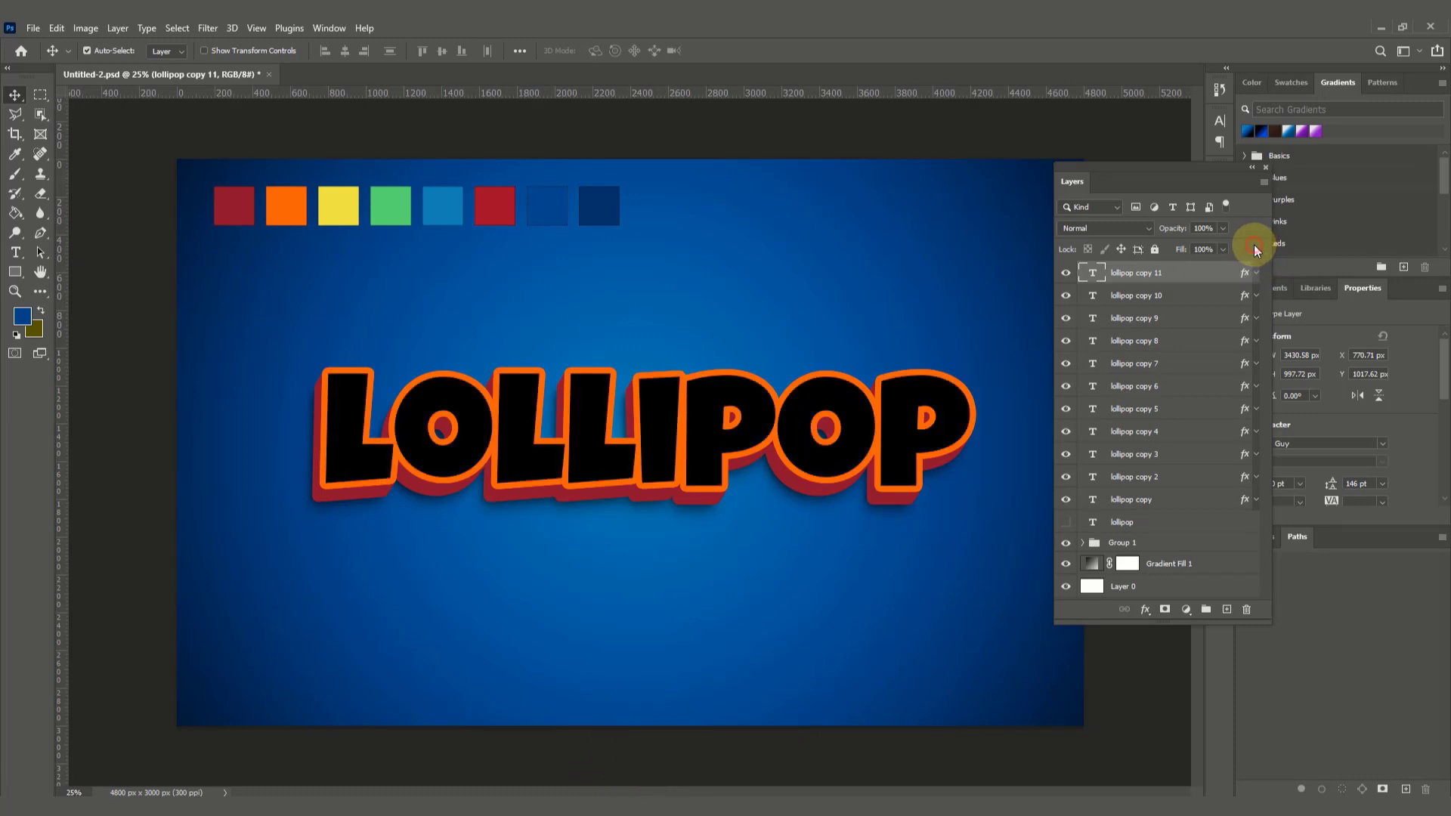
Step: Open the layer style settings of the lollipop copy 11 layer and turn off its Stroke effect
{"action": "left_click", "coordinate": [1147, 612]}
{"action": "left_click", "coordinate": [1135, 609]}
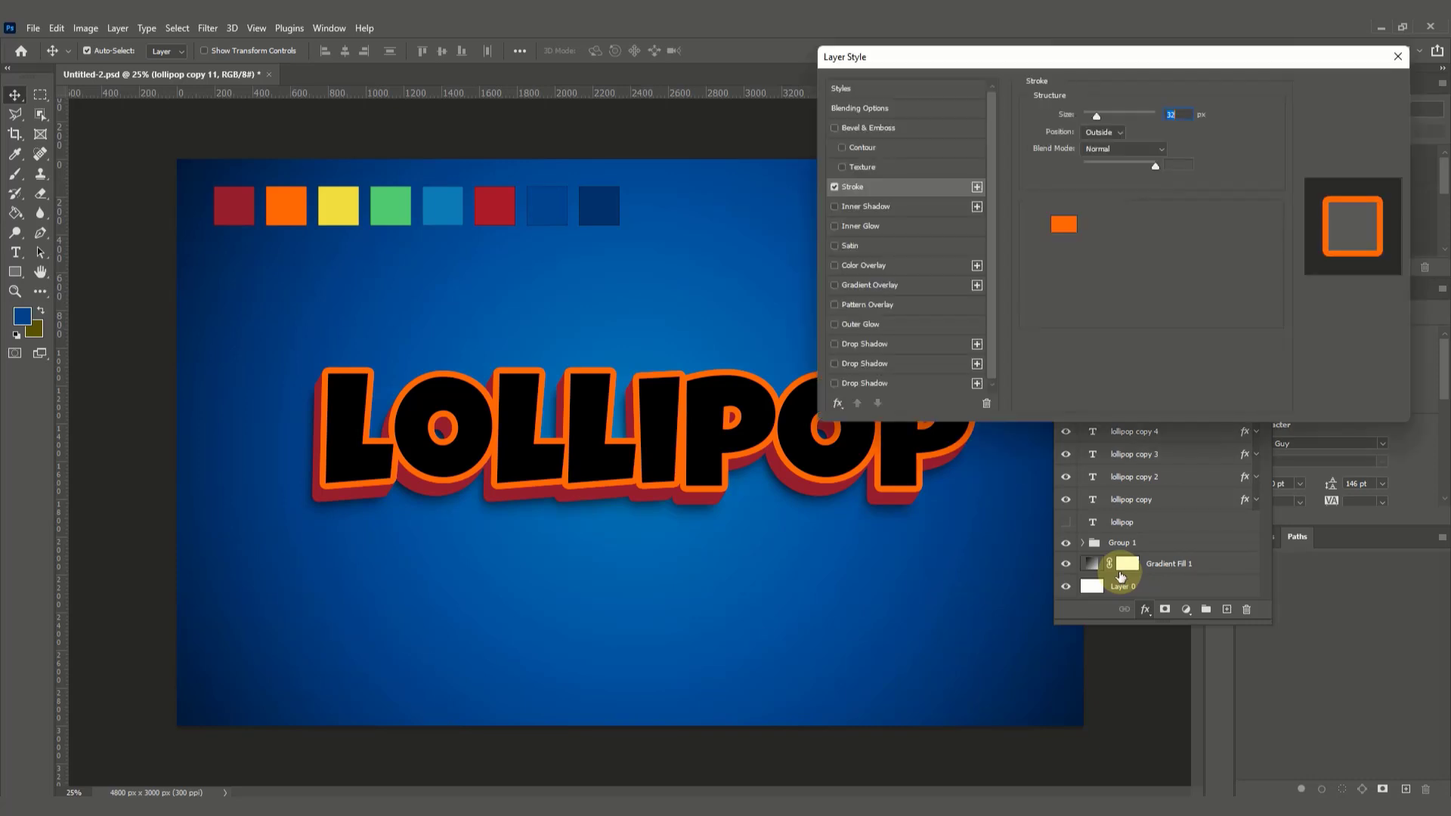
{"action": "left_click", "coordinate": [834, 186]}
{"action": "left_click", "coordinate": [834, 186]}
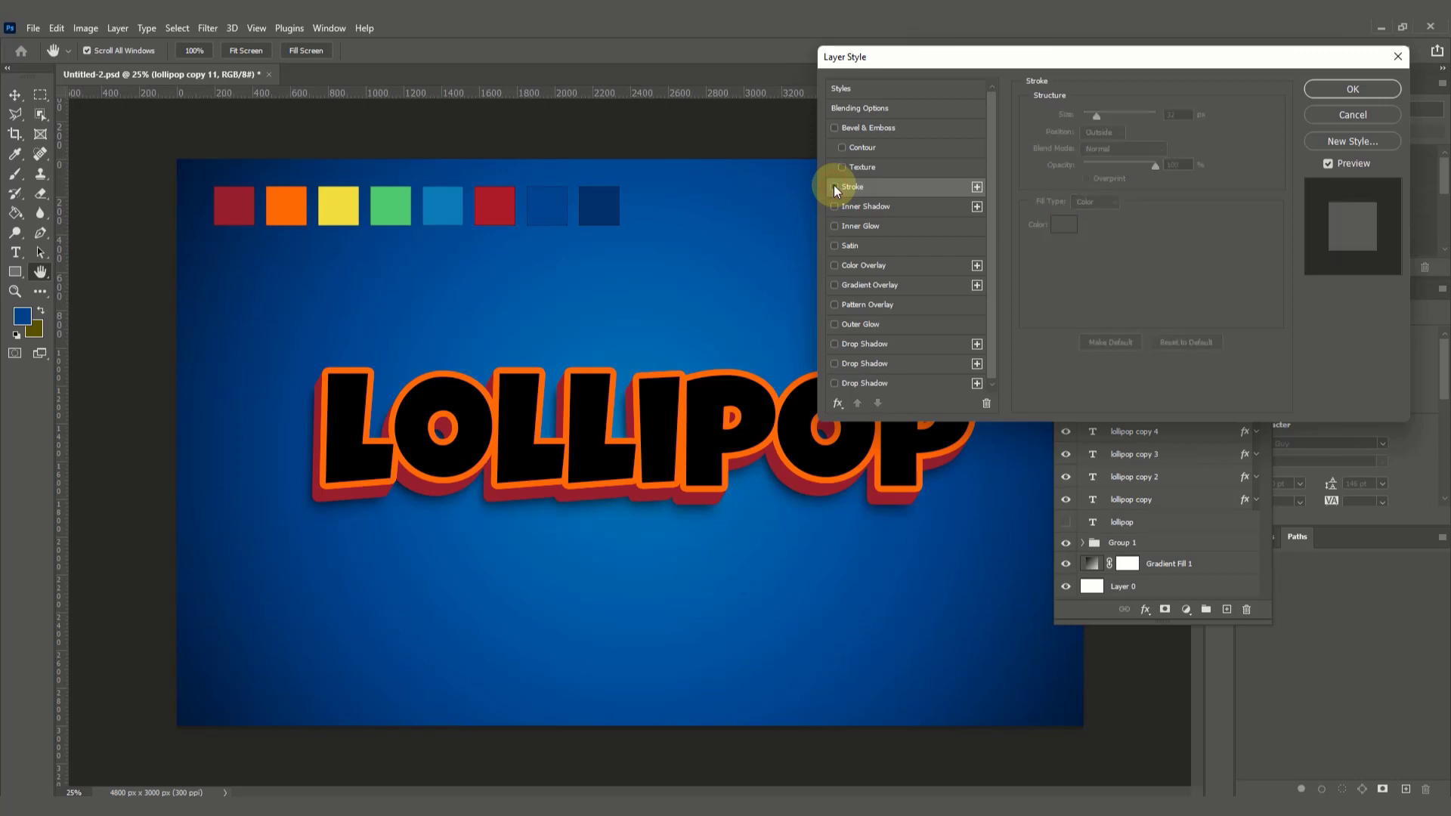
Step: Add a Color Overlay to the lollipop copy 11 layer, sampling the yellow third swatch (f1e848), and apply the layer style
{"action": "left_click", "coordinate": [863, 264]}
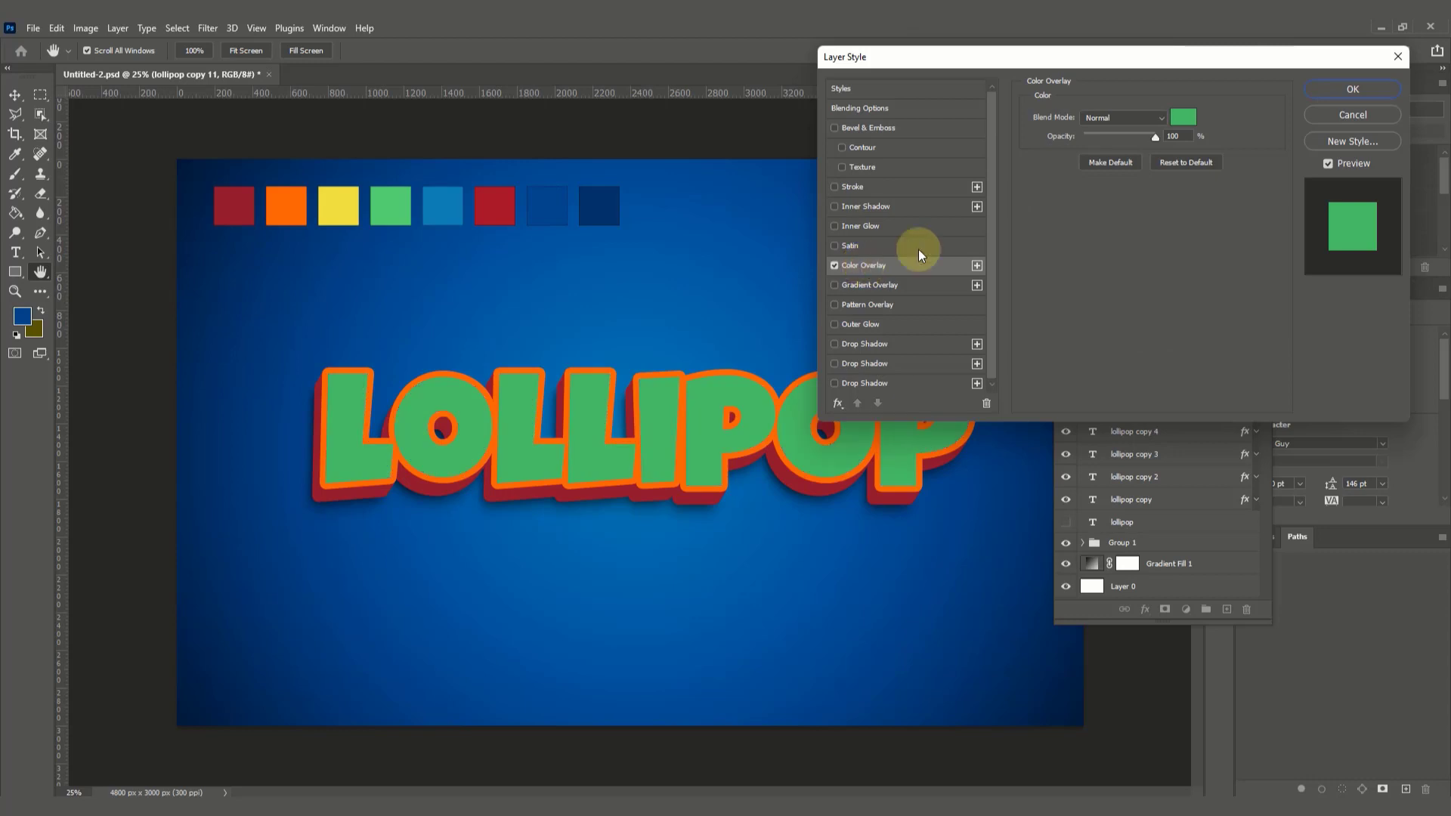
{"action": "left_click", "coordinate": [1183, 117]}
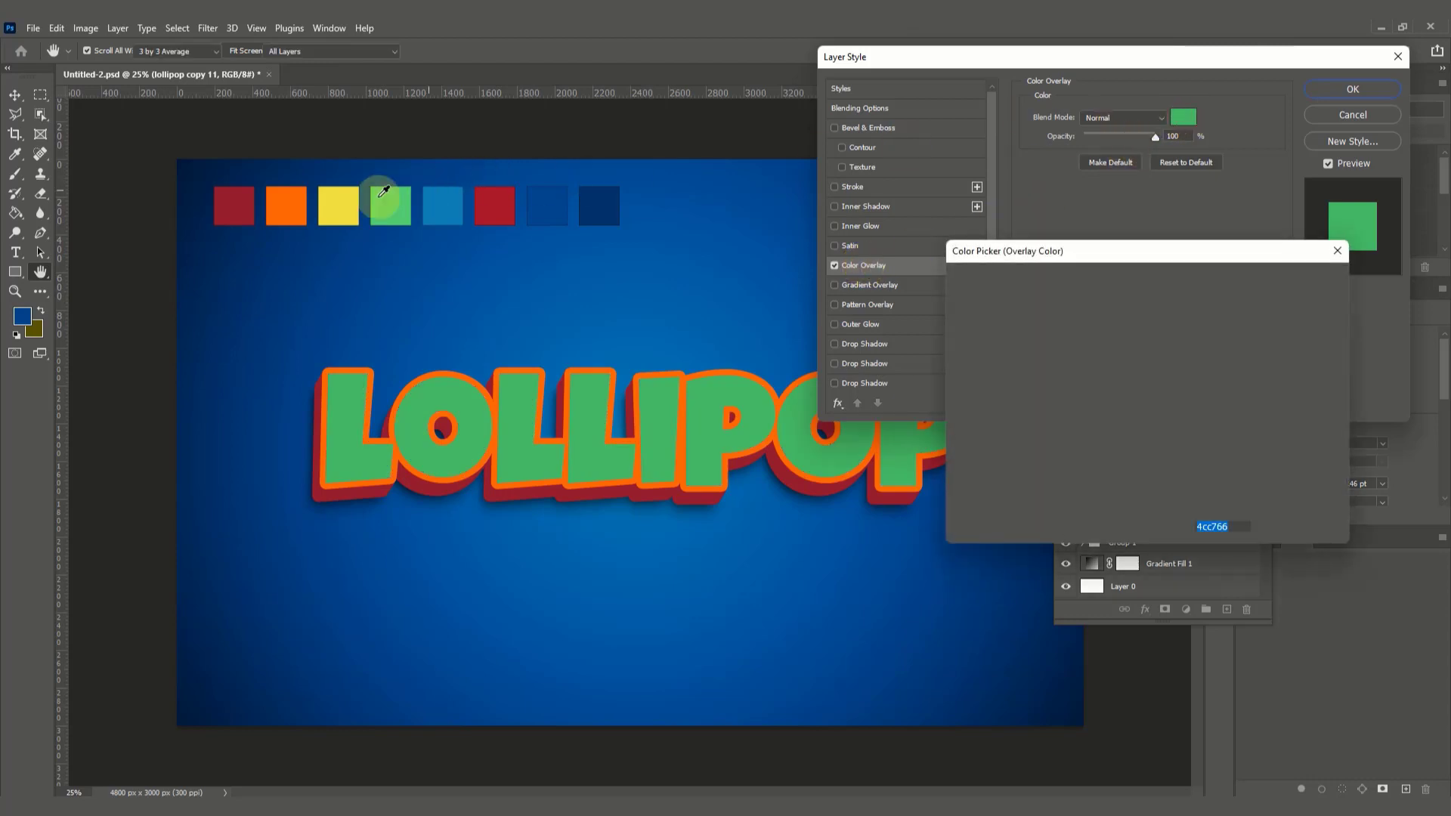
{"action": "left_click", "coordinate": [353, 197]}
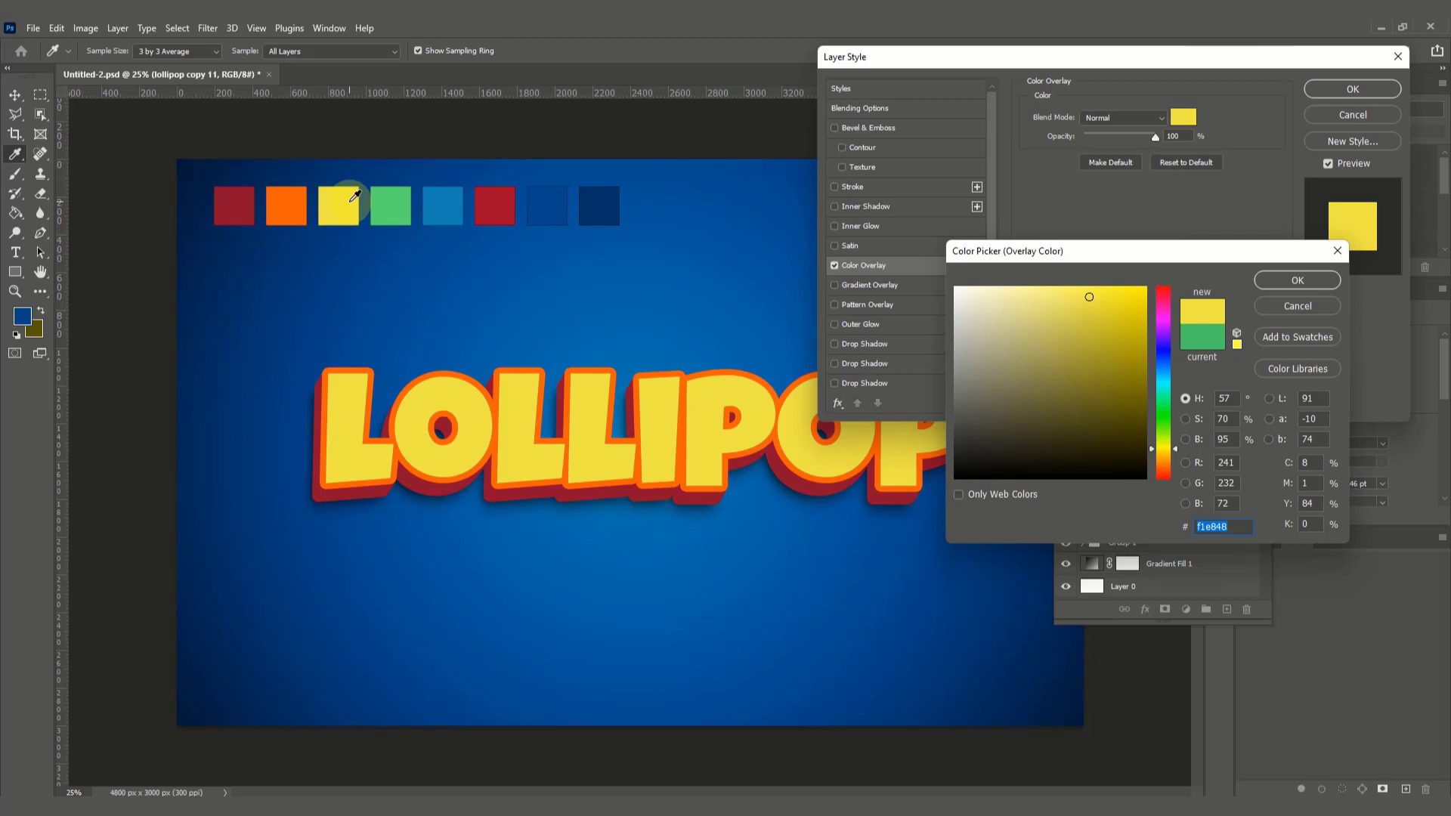
{"action": "left_click", "coordinate": [1280, 281]}
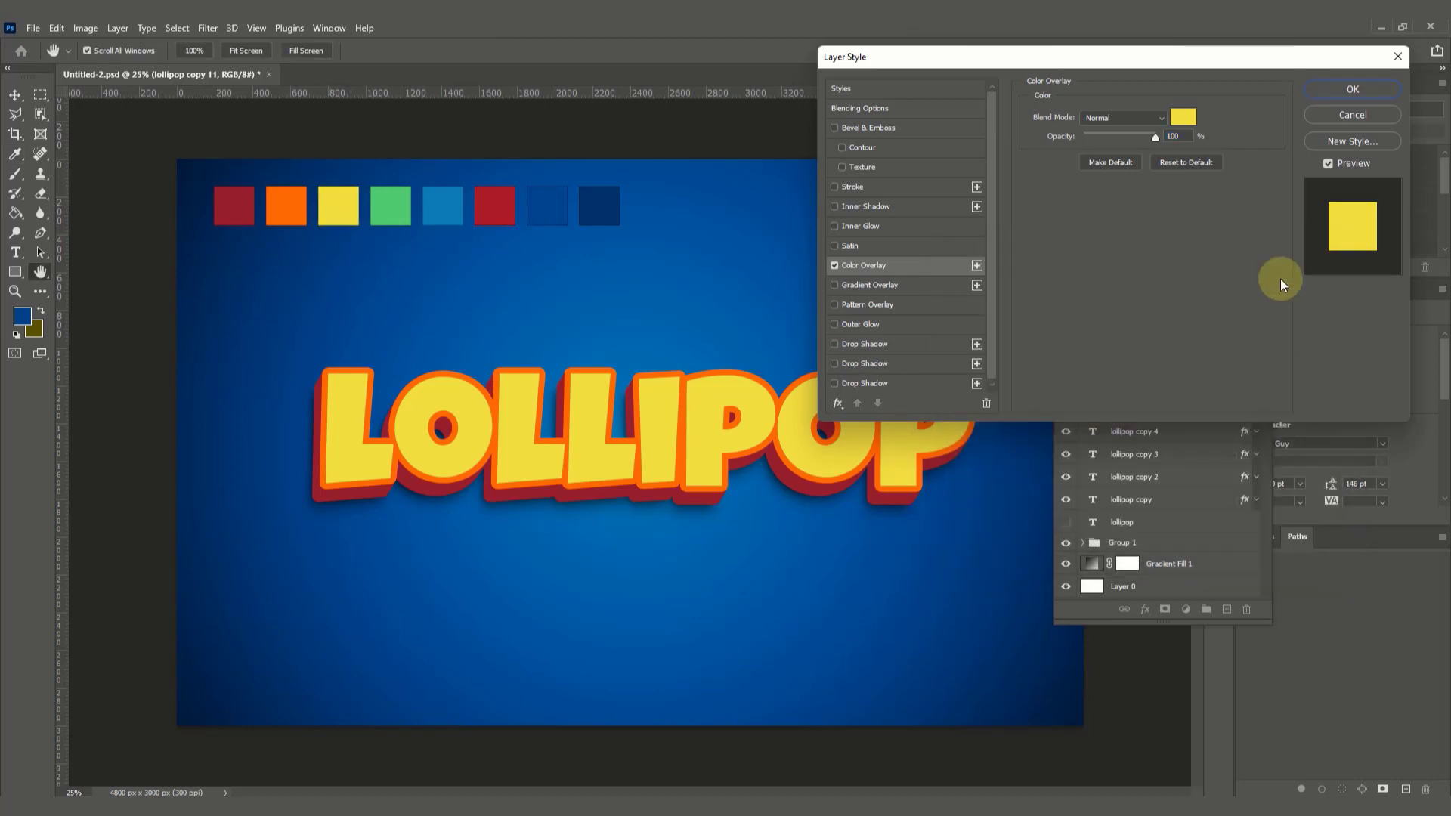
{"action": "left_click", "coordinate": [1343, 90]}
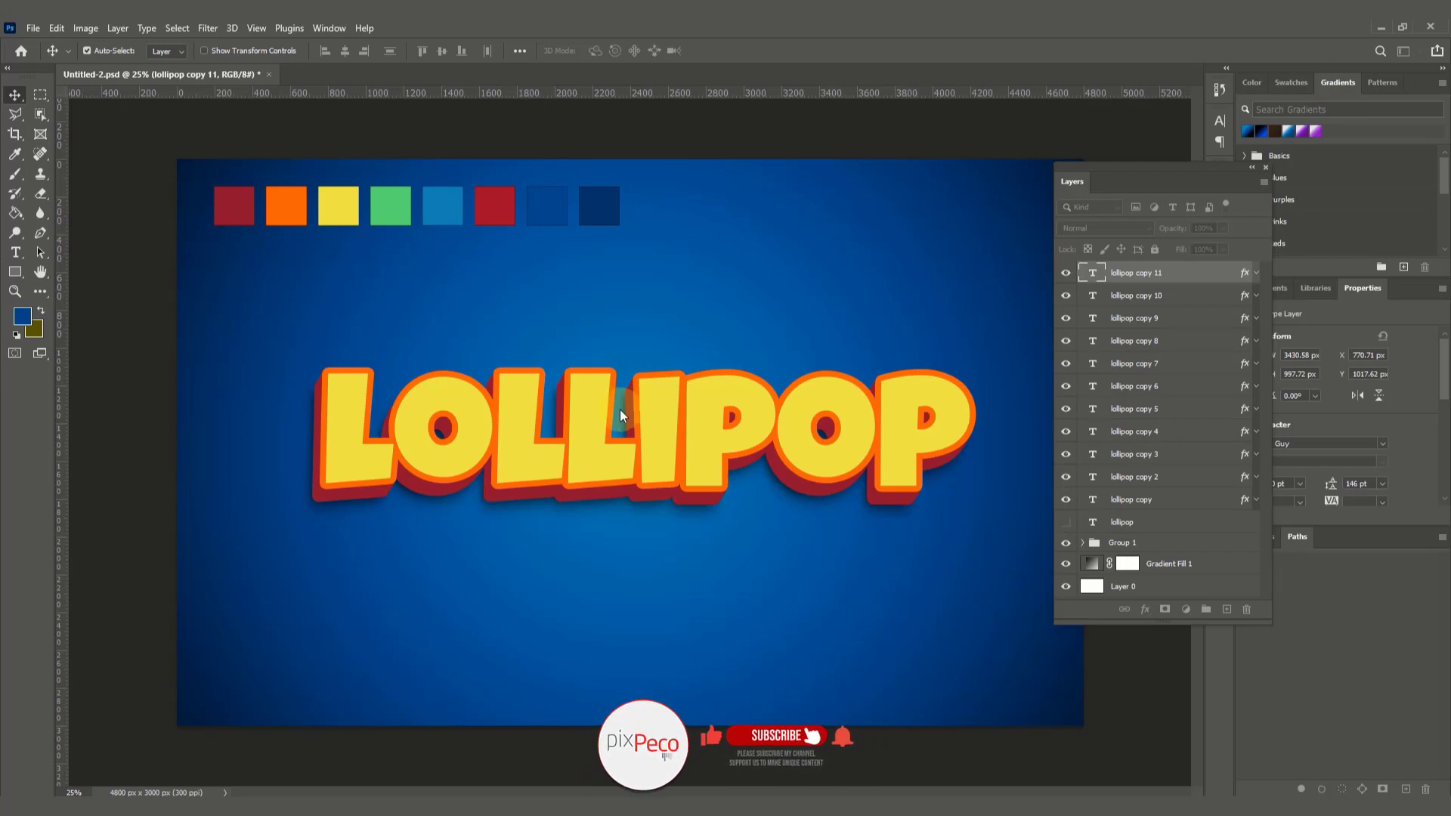
Step: Duplicate the lollipop copy 11 layer as "lollipop copy 12" and nudge the duplicate up and right to X 771.71 px, Y 1015.62 px
{"action": "key", "text": "z"}
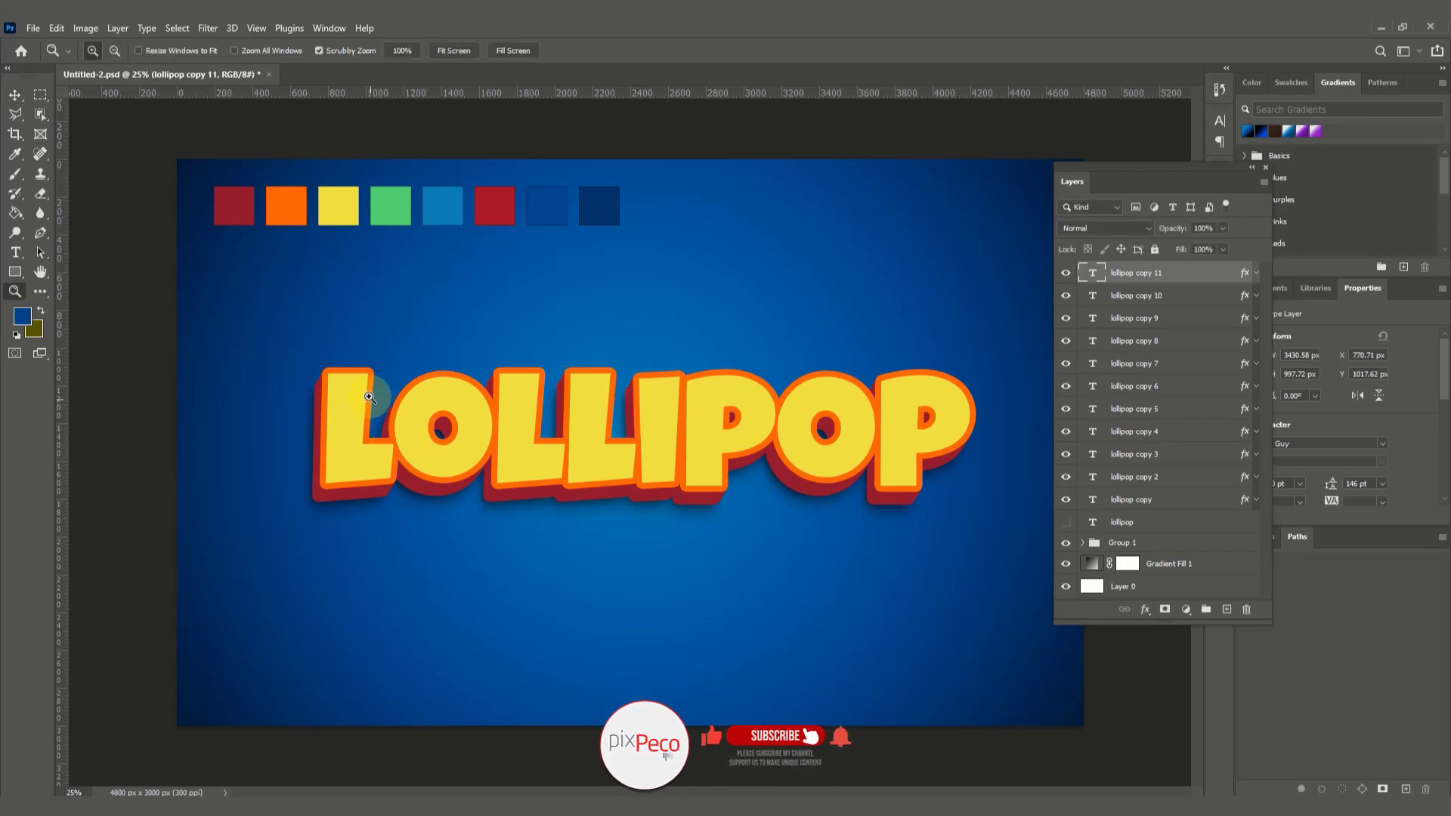
{"action": "left_click_drag", "start_coordinate": [368, 404], "coordinate": [434, 467]}
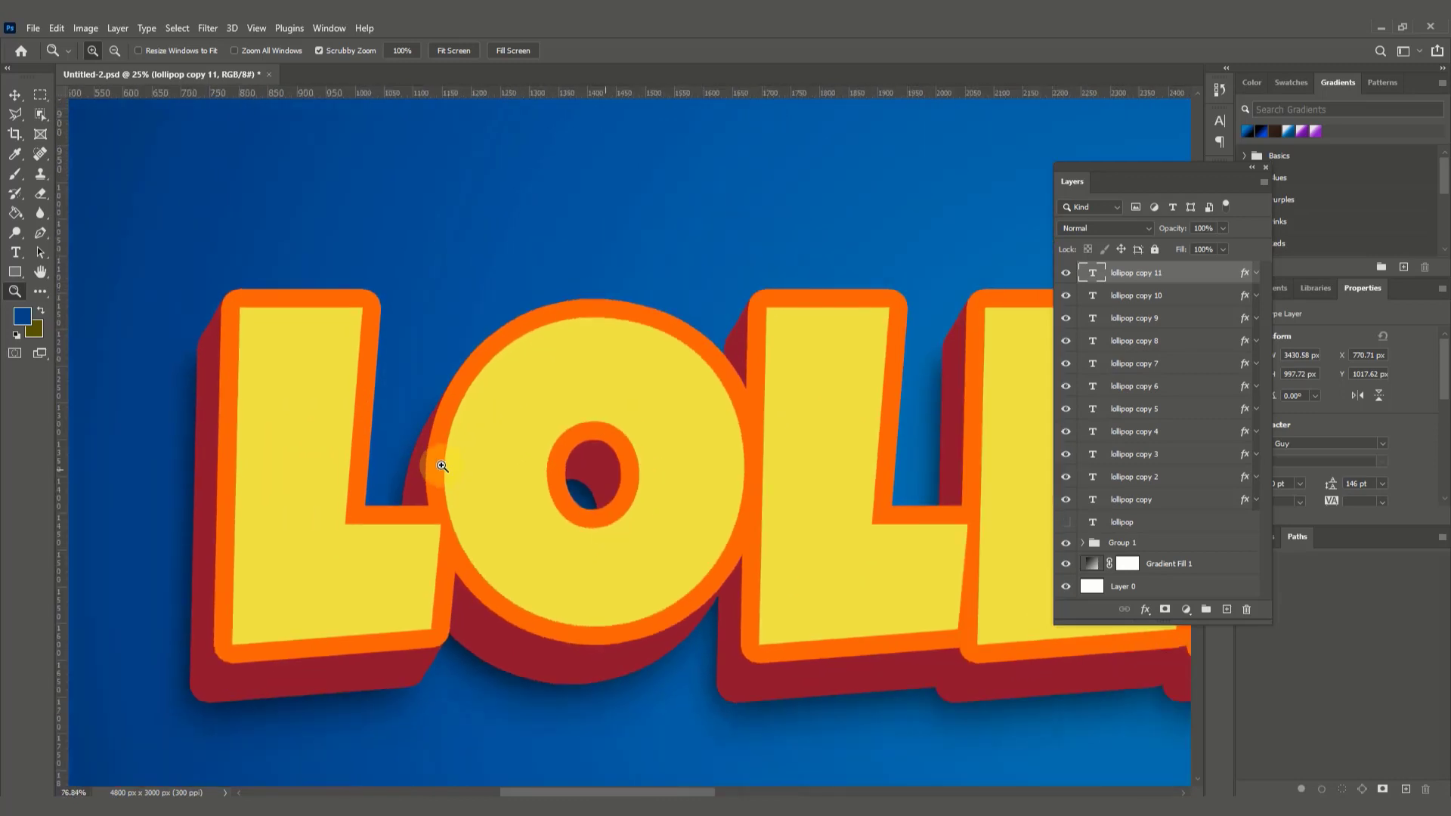
{"action": "left_click", "coordinate": [14, 96]}
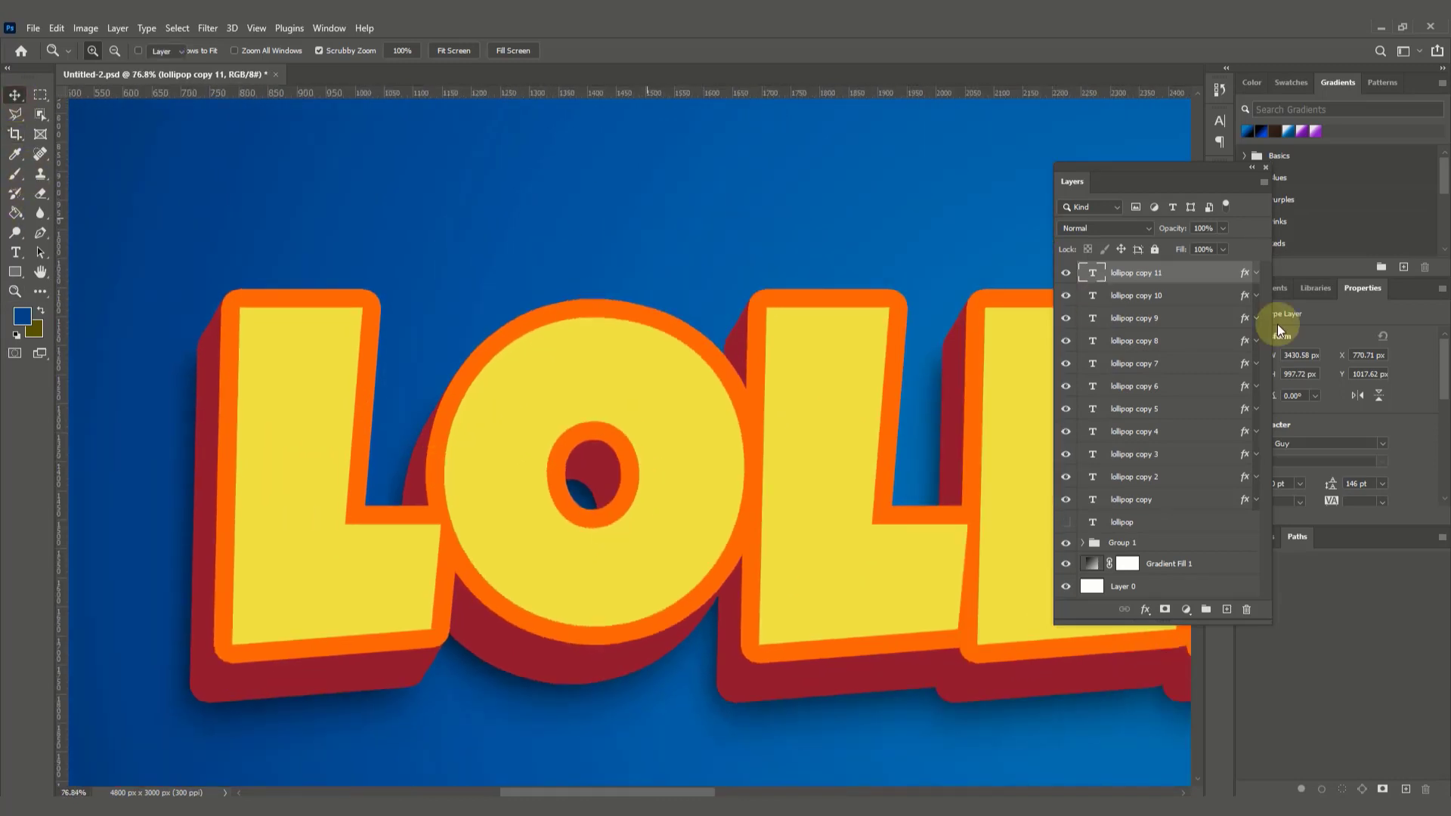
{"action": "right_click", "coordinate": [1194, 275]}
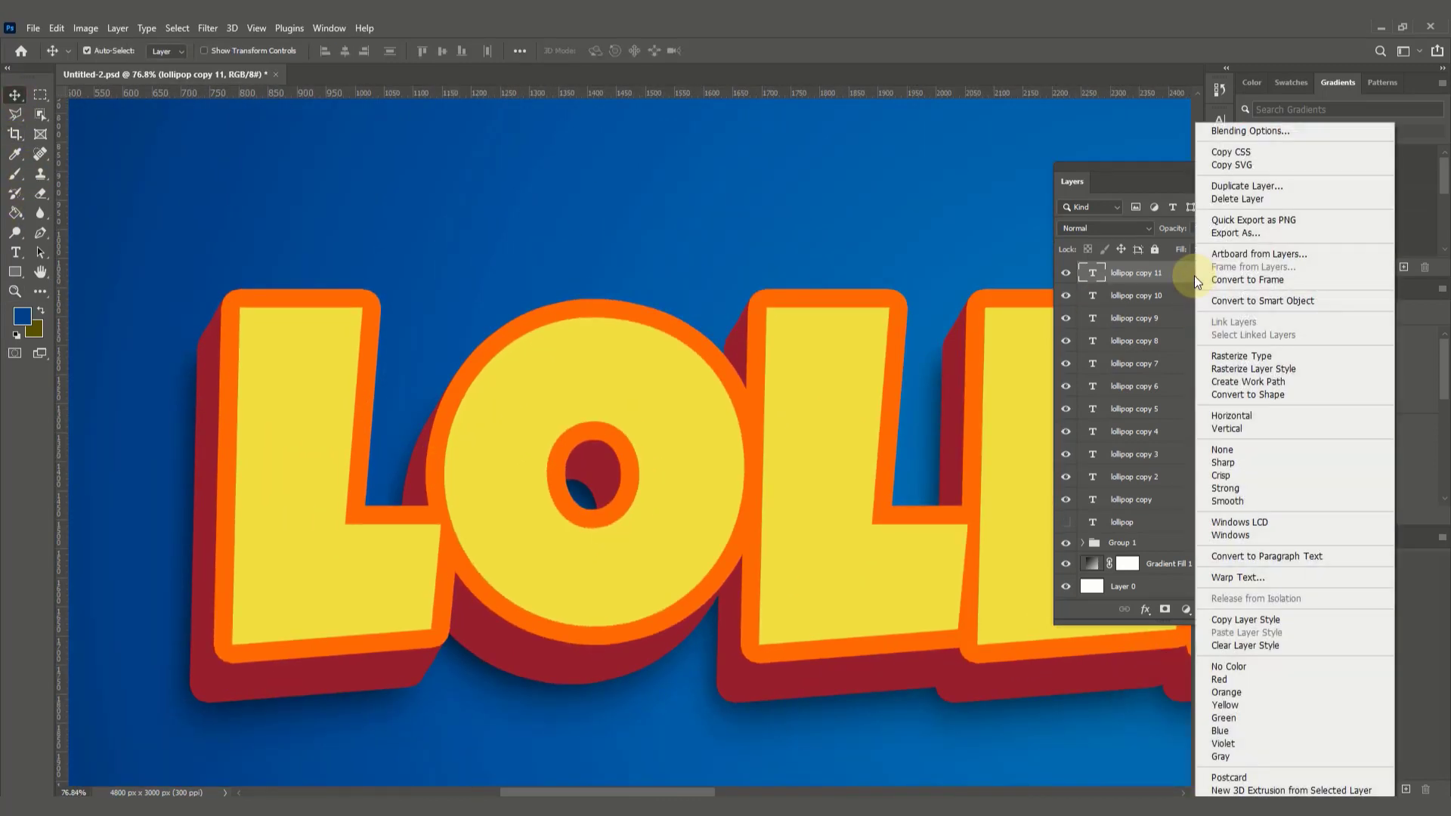
{"action": "left_click", "coordinate": [1249, 186]}
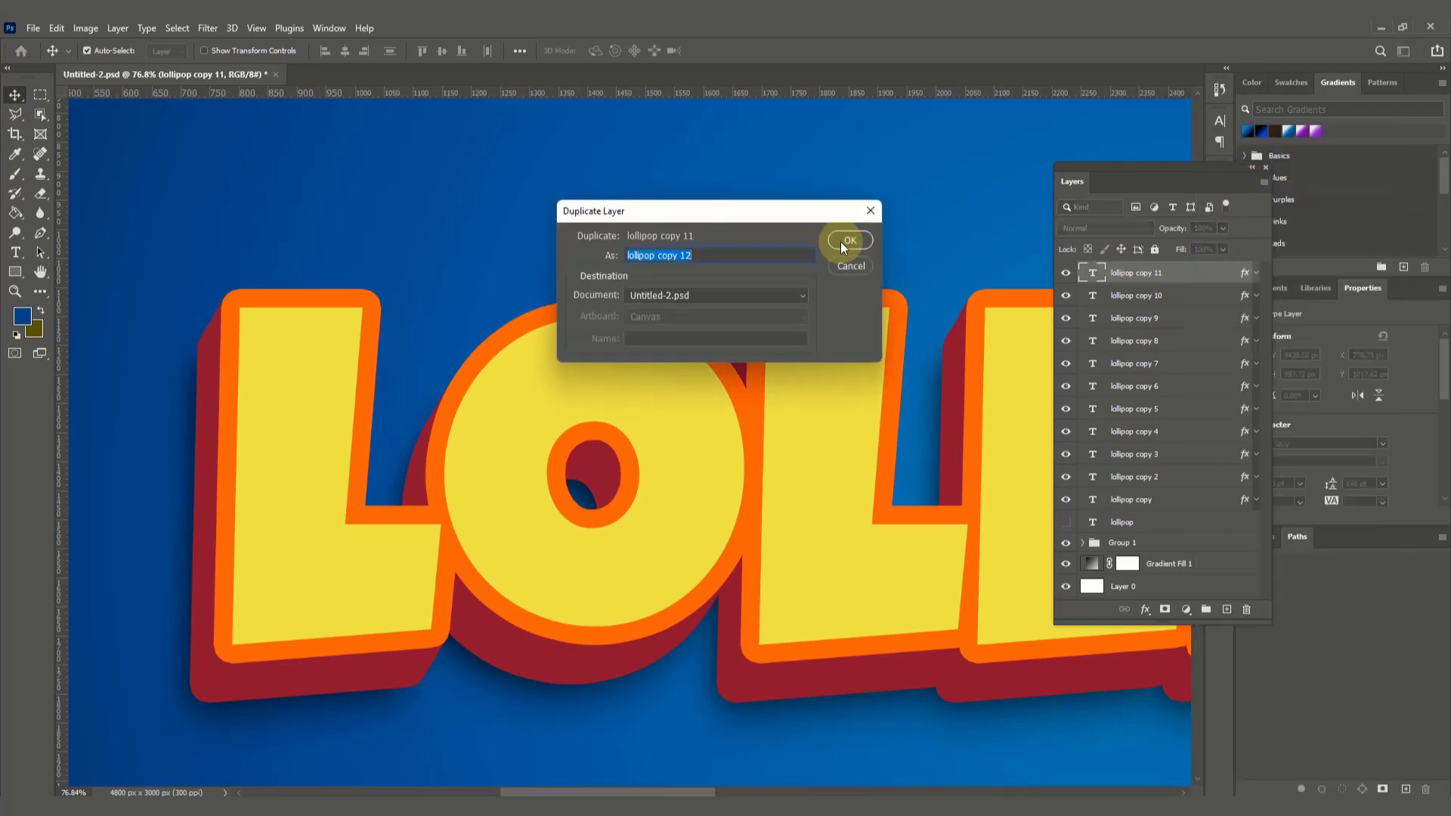
{"action": "left_click", "coordinate": [848, 236]}
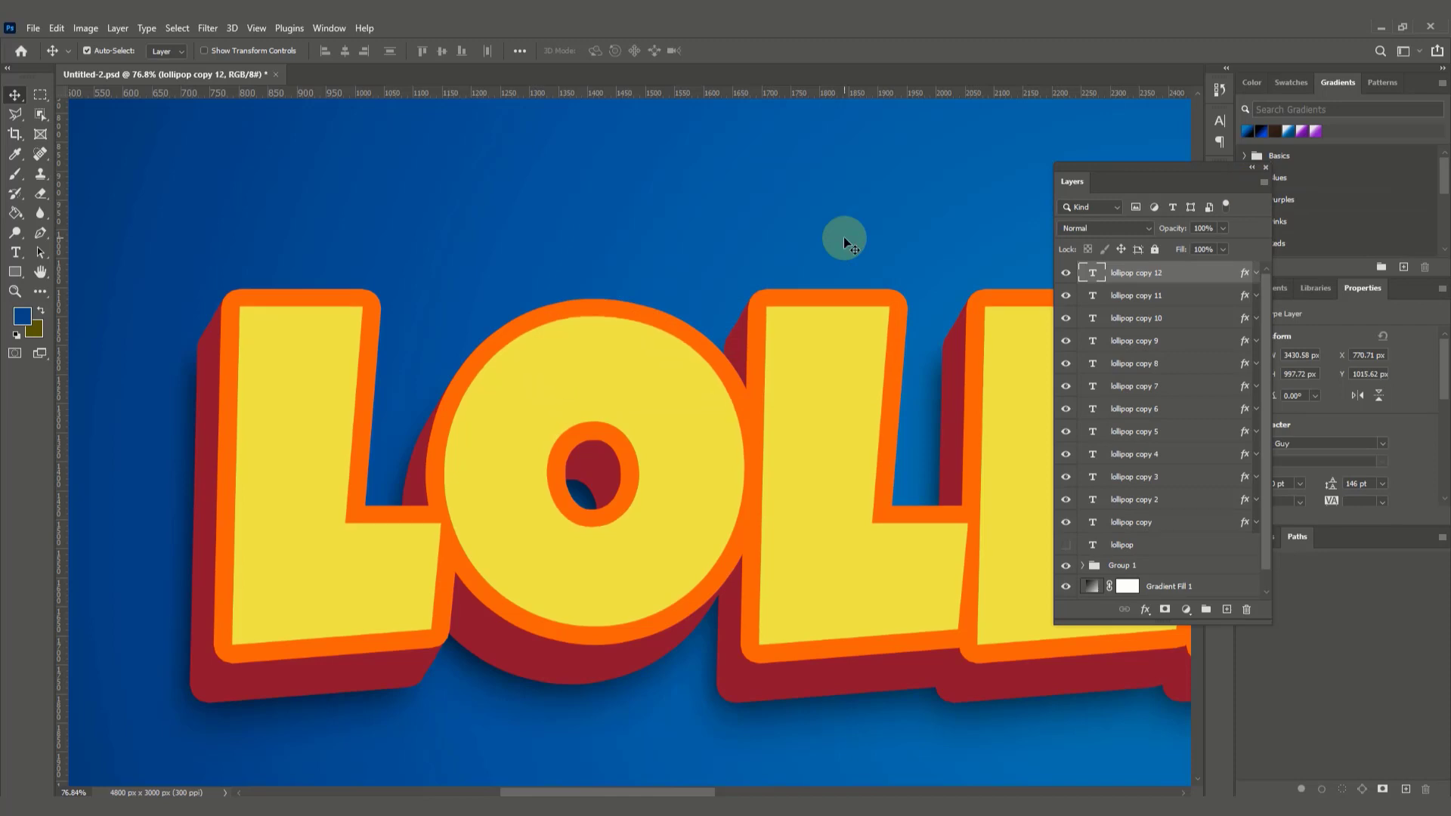
{"action": "key", "text": "Right"}
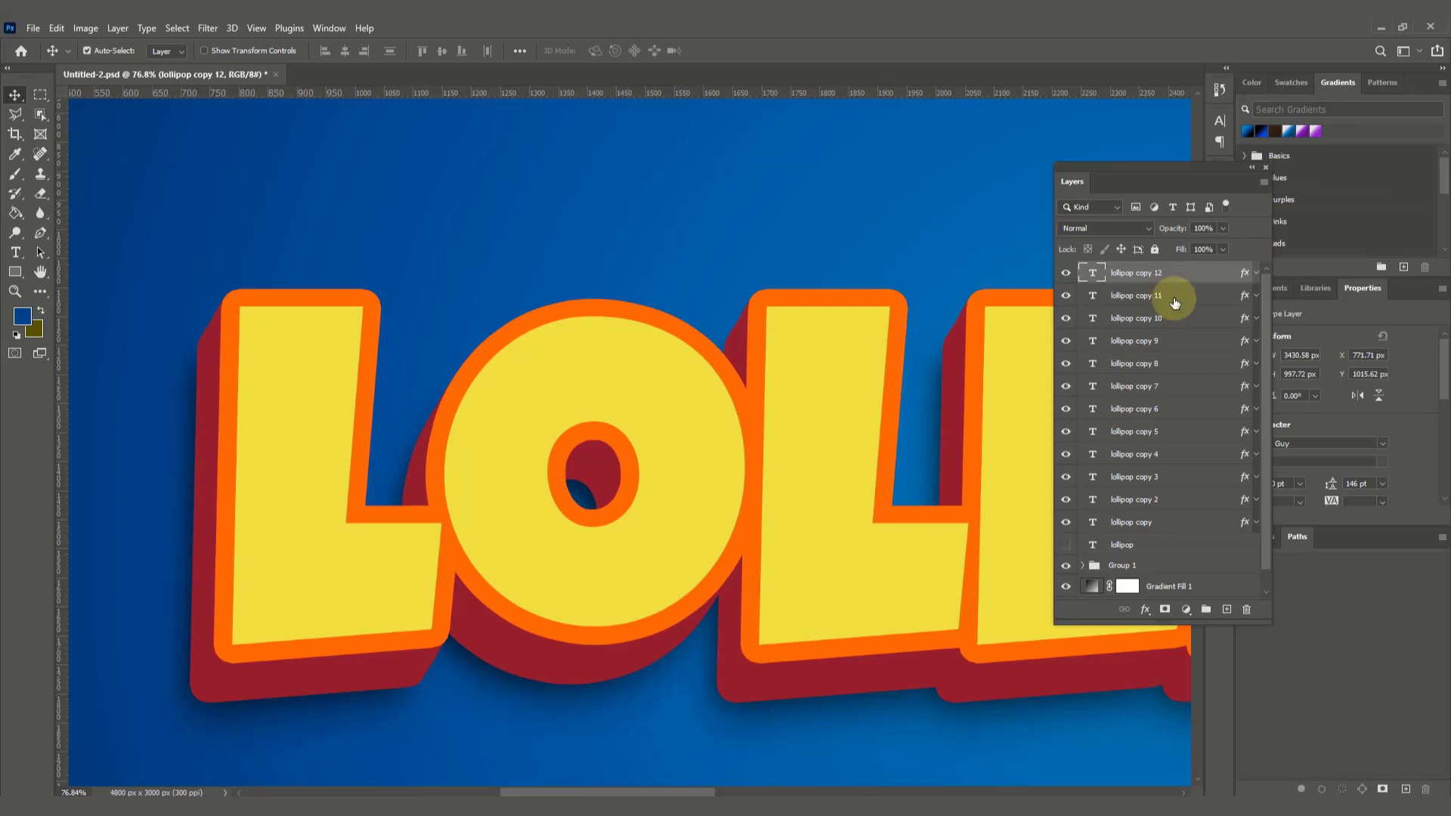
Step: Duplicate the lollipop copy 12 layer as "lollipop copy 13" and nudge the duplicate up and right to X 772.71 px, Y 1013.62 px
{"action": "right_click", "coordinate": [1183, 276]}
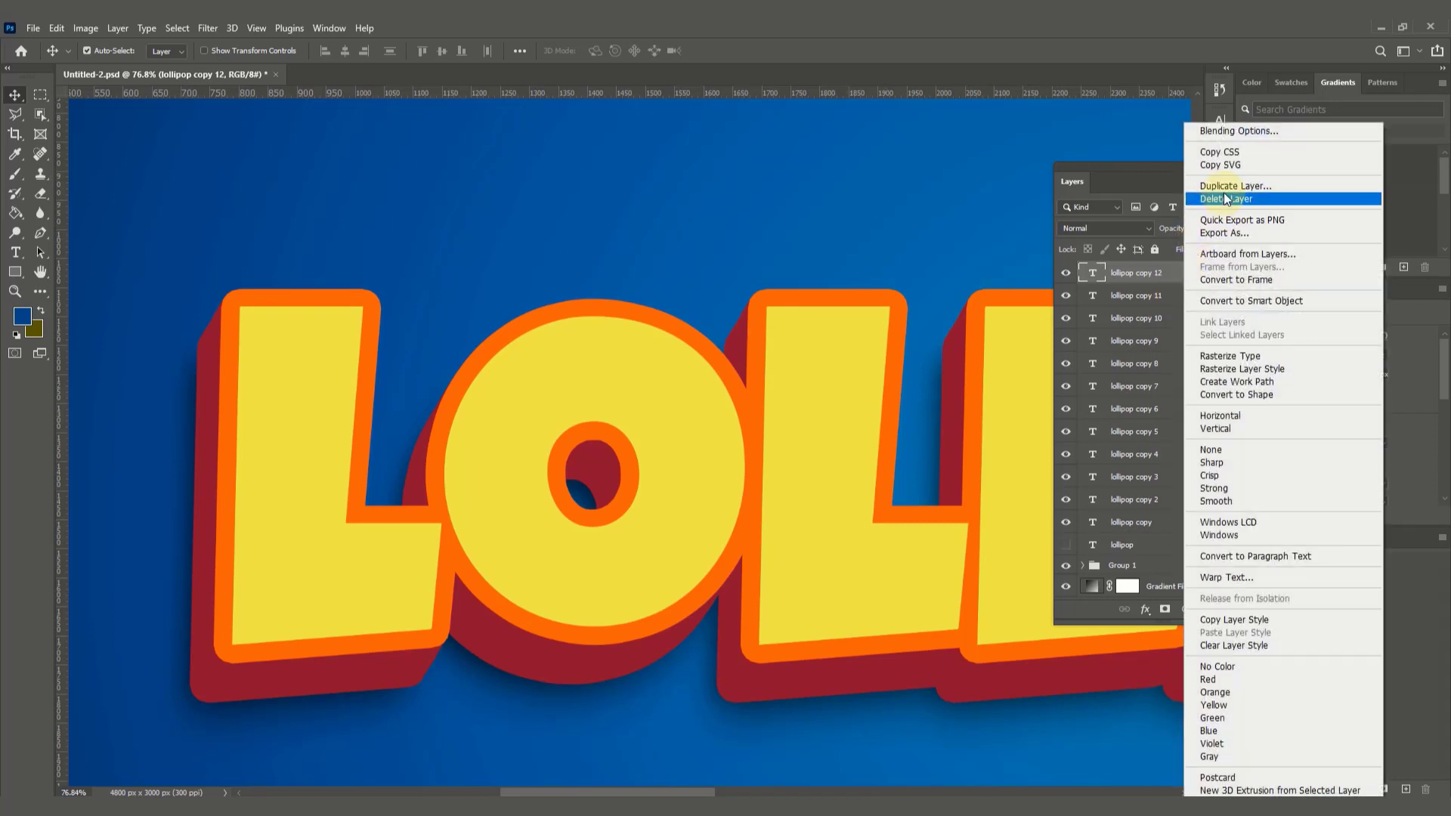
{"action": "left_click", "coordinate": [1221, 187]}
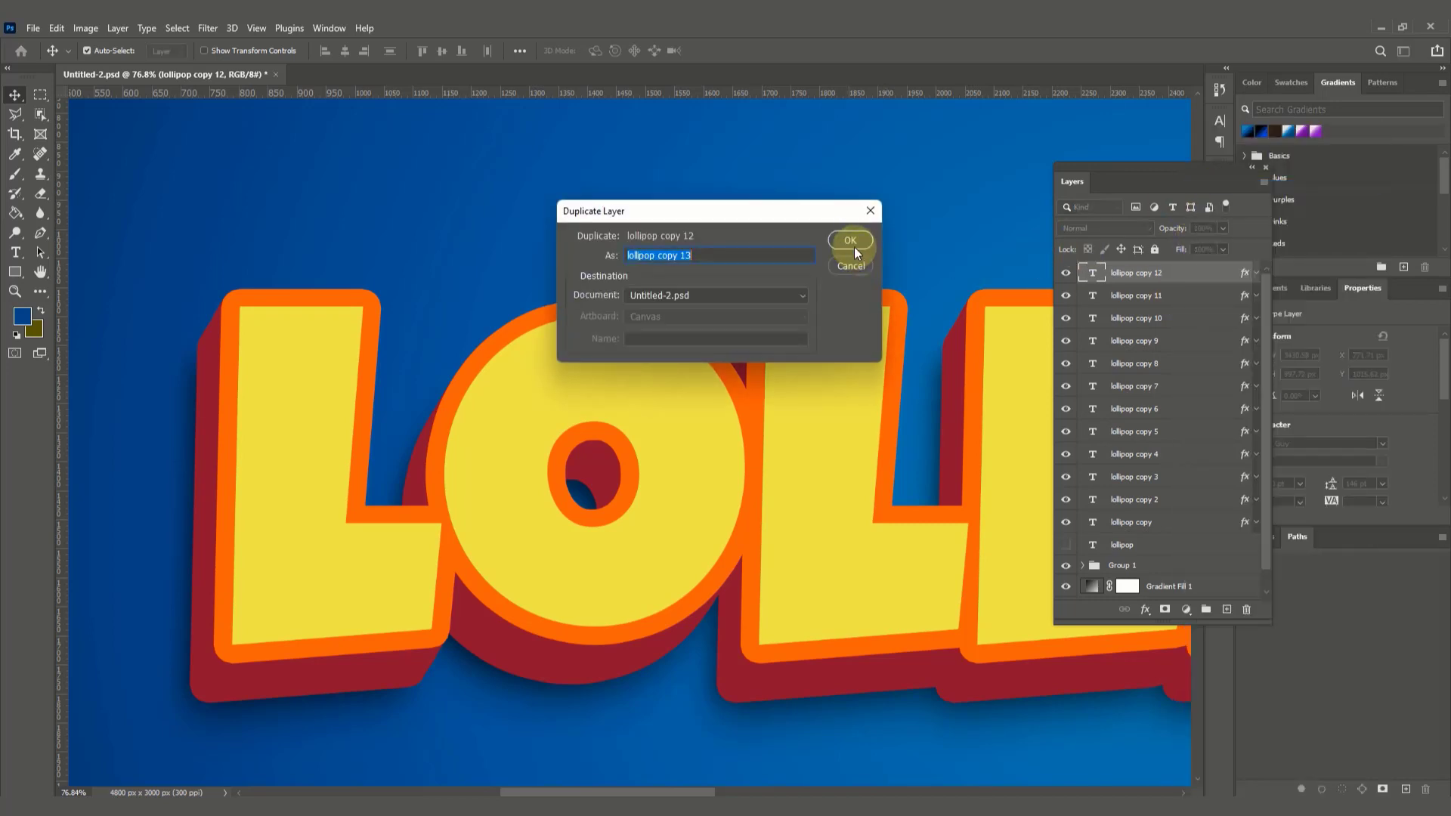
{"action": "left_click", "coordinate": [851, 242]}
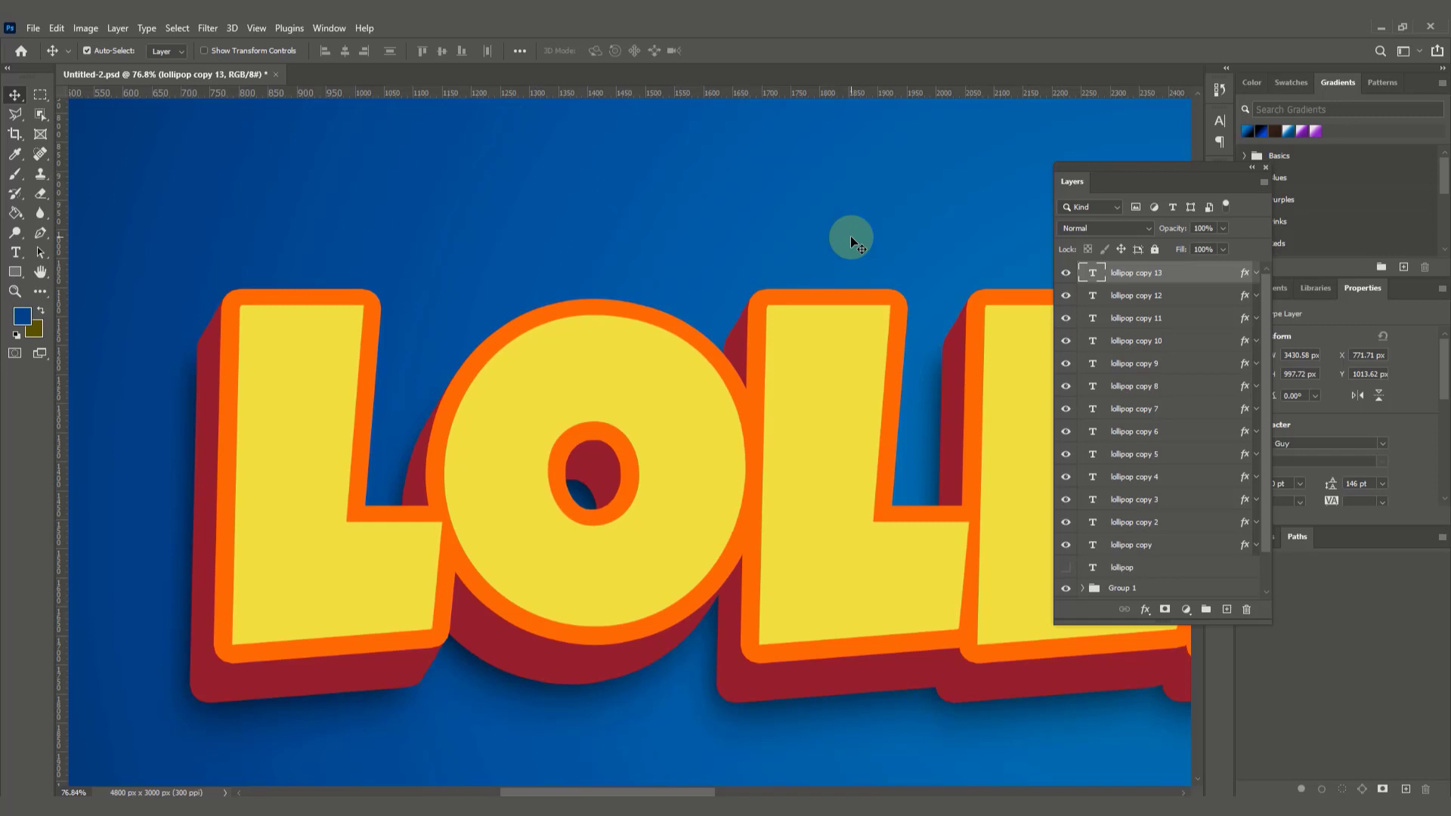
Step: Duplicate the lollipop copy 13 layer as "lollipop copy 14" and nudge the duplicate up and right to X 773.71 px, Y 1011.62 px
{"action": "right_click", "coordinate": [1177, 273]}
{"action": "left_click", "coordinate": [1205, 188]}
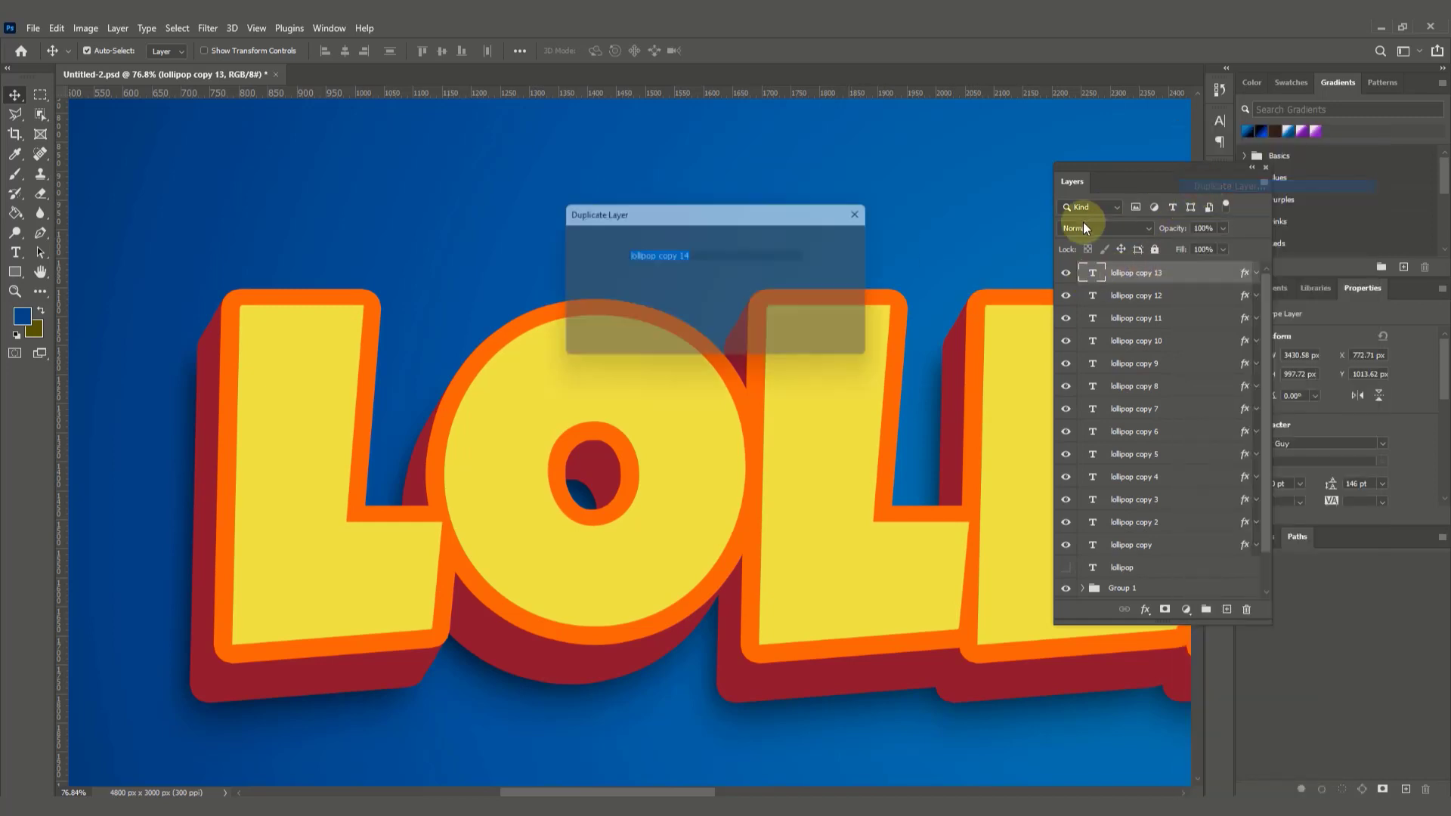
{"action": "left_click", "coordinate": [846, 241]}
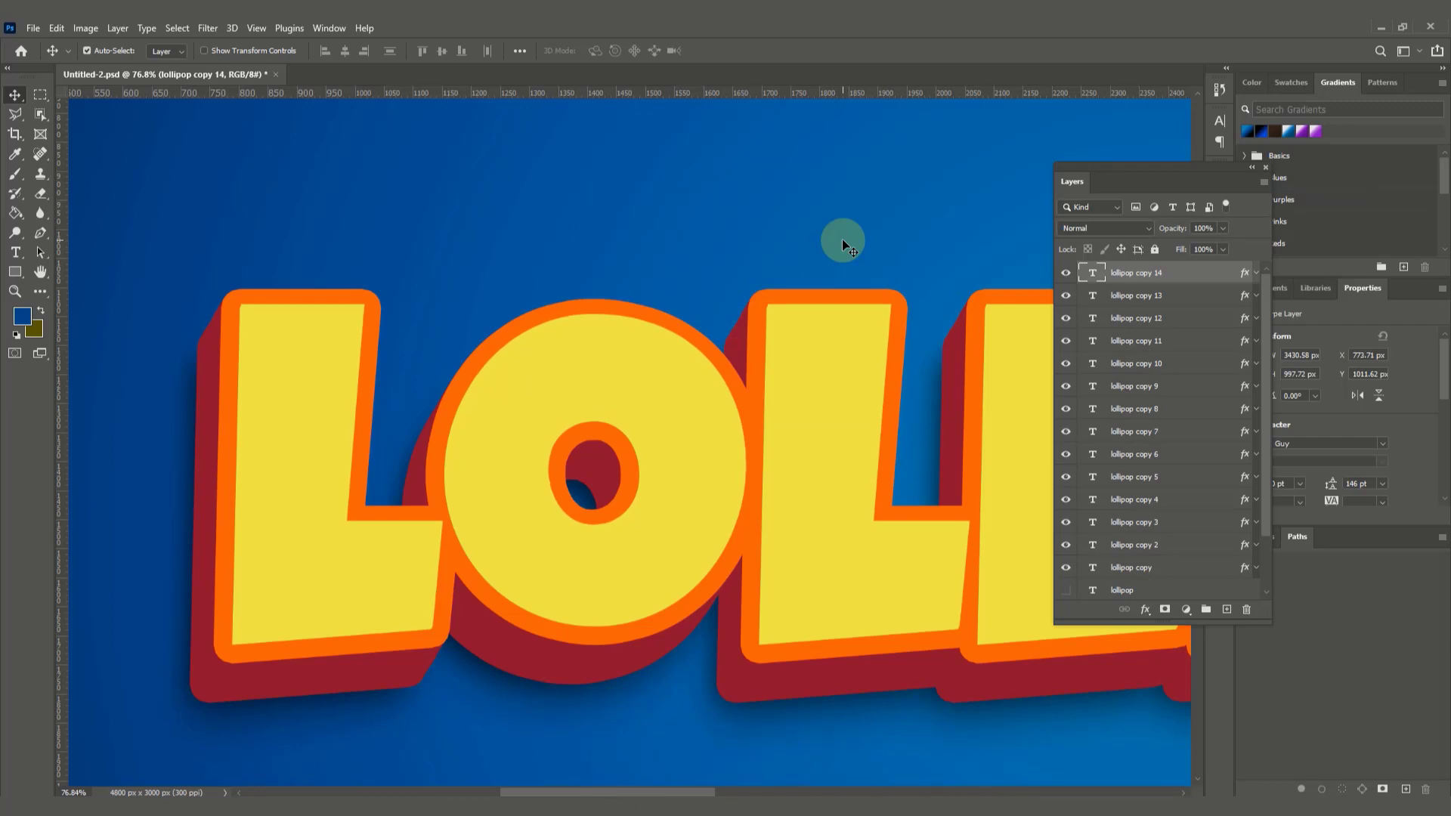
Step: Duplicate the lollipop copy 14 layer as "lollipop copy 15" and nudge the duplicate up and right to X 774.71 px, Y 1009.62 px
{"action": "right_click", "coordinate": [1182, 277]}
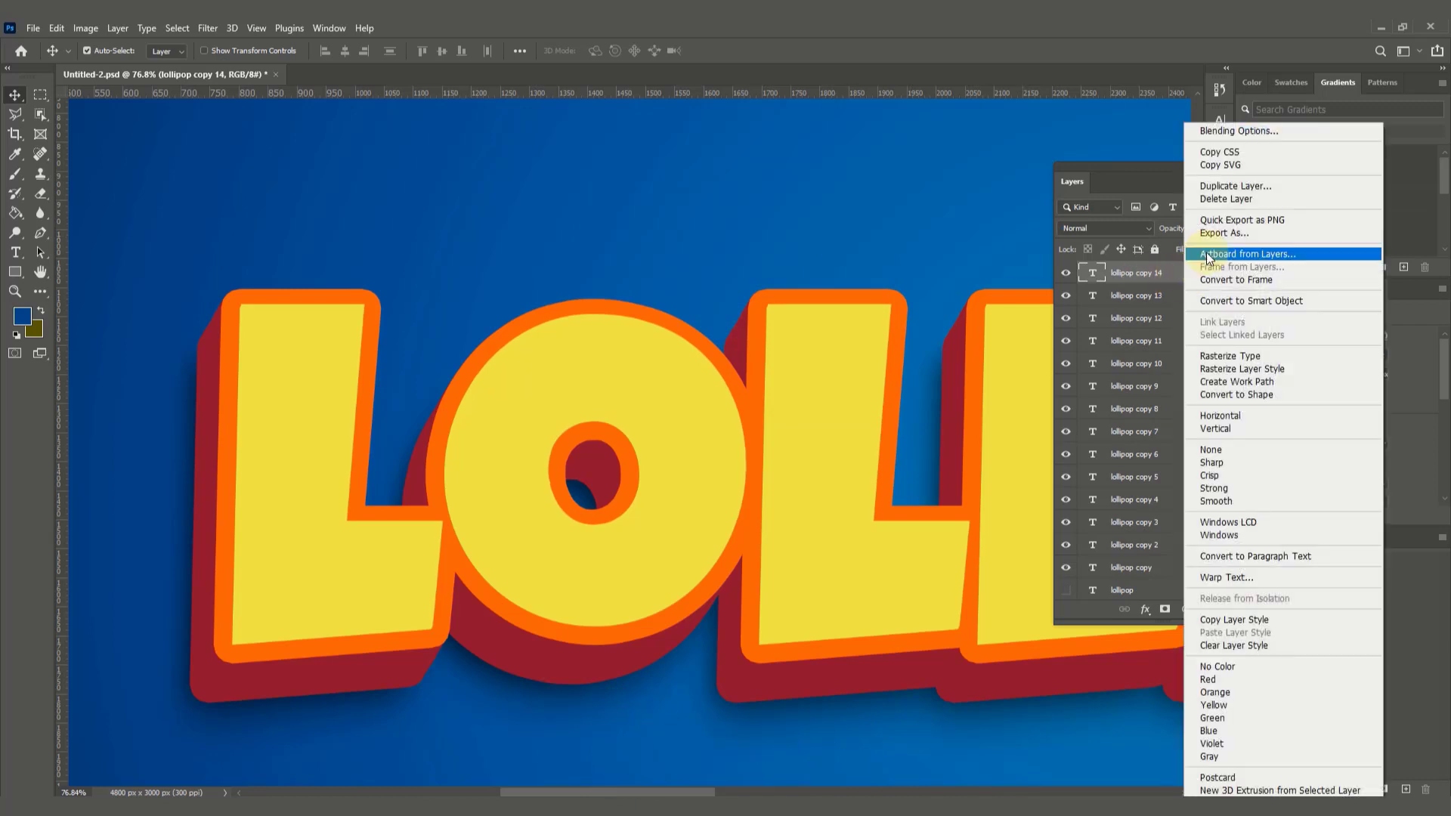
{"action": "left_click", "coordinate": [1231, 187]}
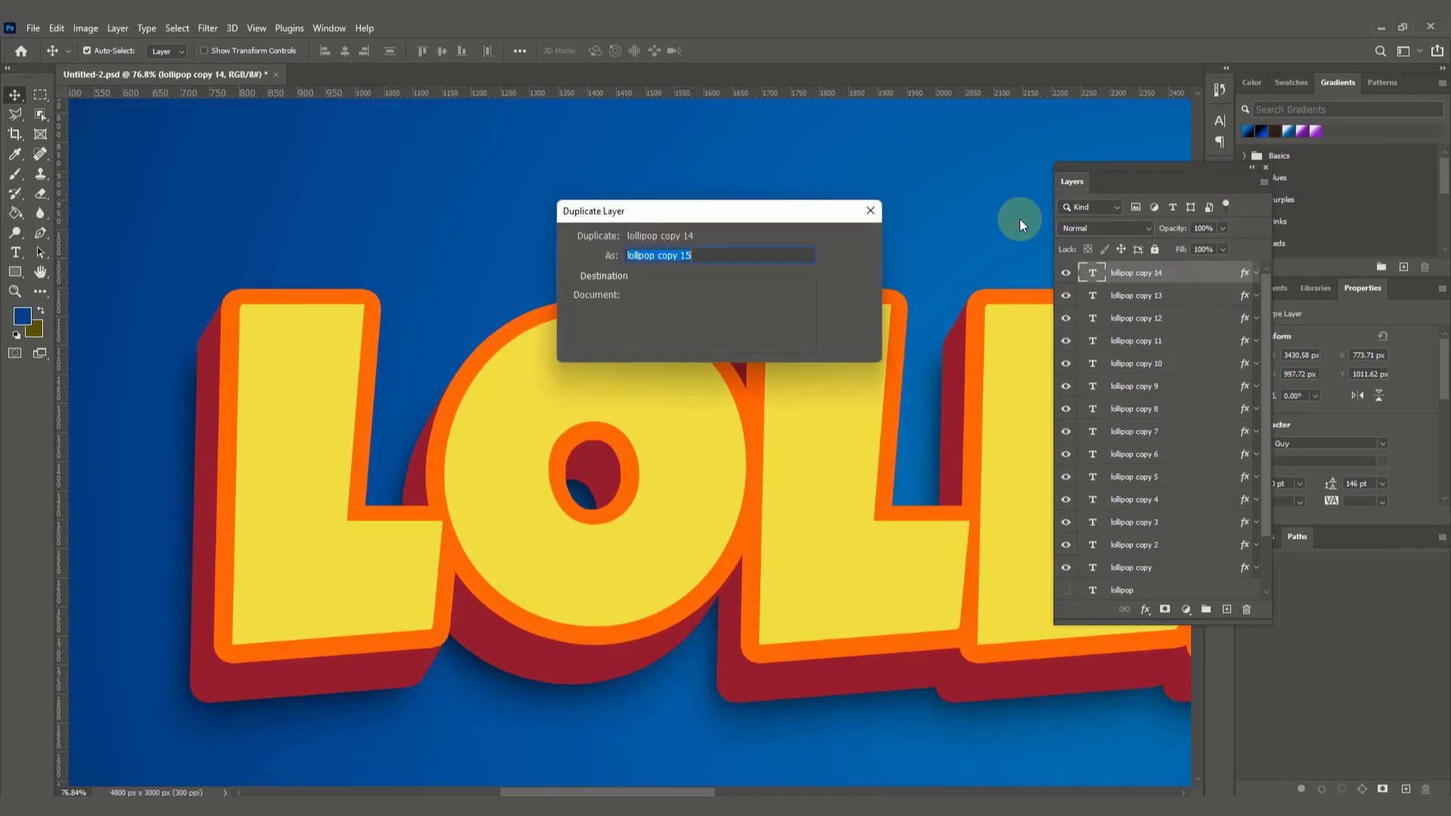
{"action": "left_click", "coordinate": [849, 241]}
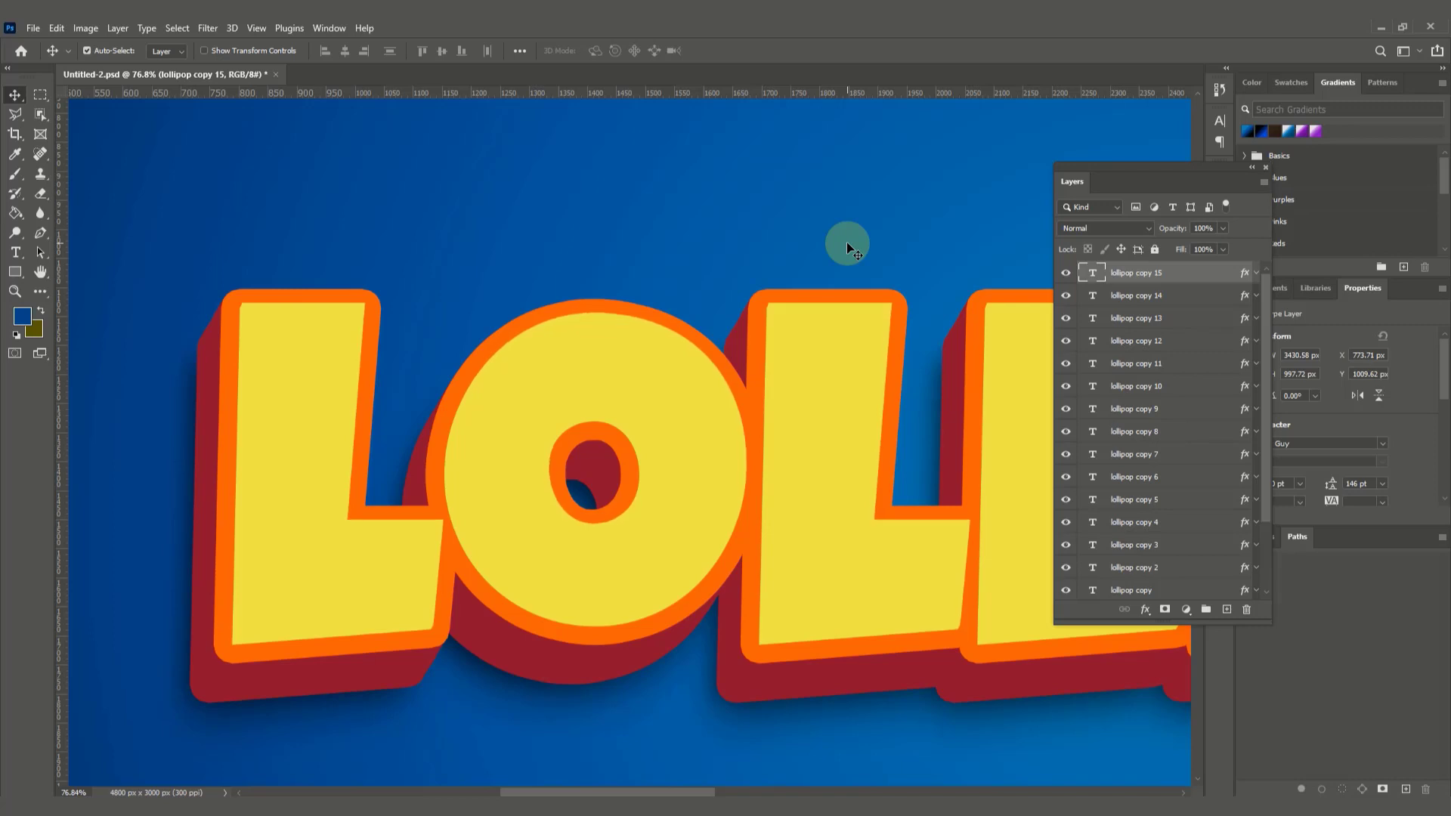
Step: Duplicate the lollipop copy 15 layer as "lollipop copy 16" and nudge the duplicate up and right to X 775.71 px, Y 1007.62 px
{"action": "right_click", "coordinate": [1180, 270]}
{"action": "left_click", "coordinate": [1224, 186]}
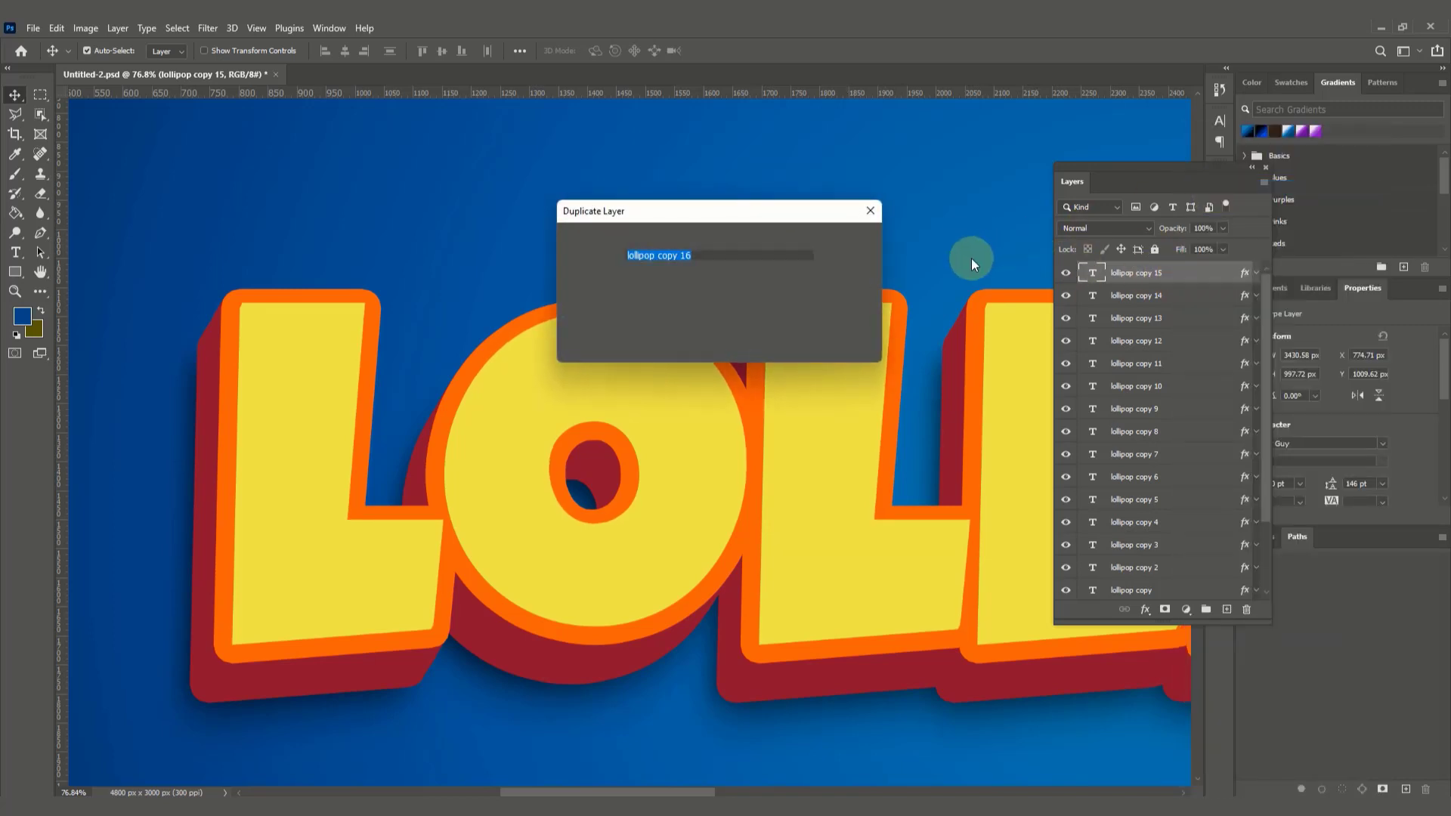
{"action": "left_click", "coordinate": [843, 241]}
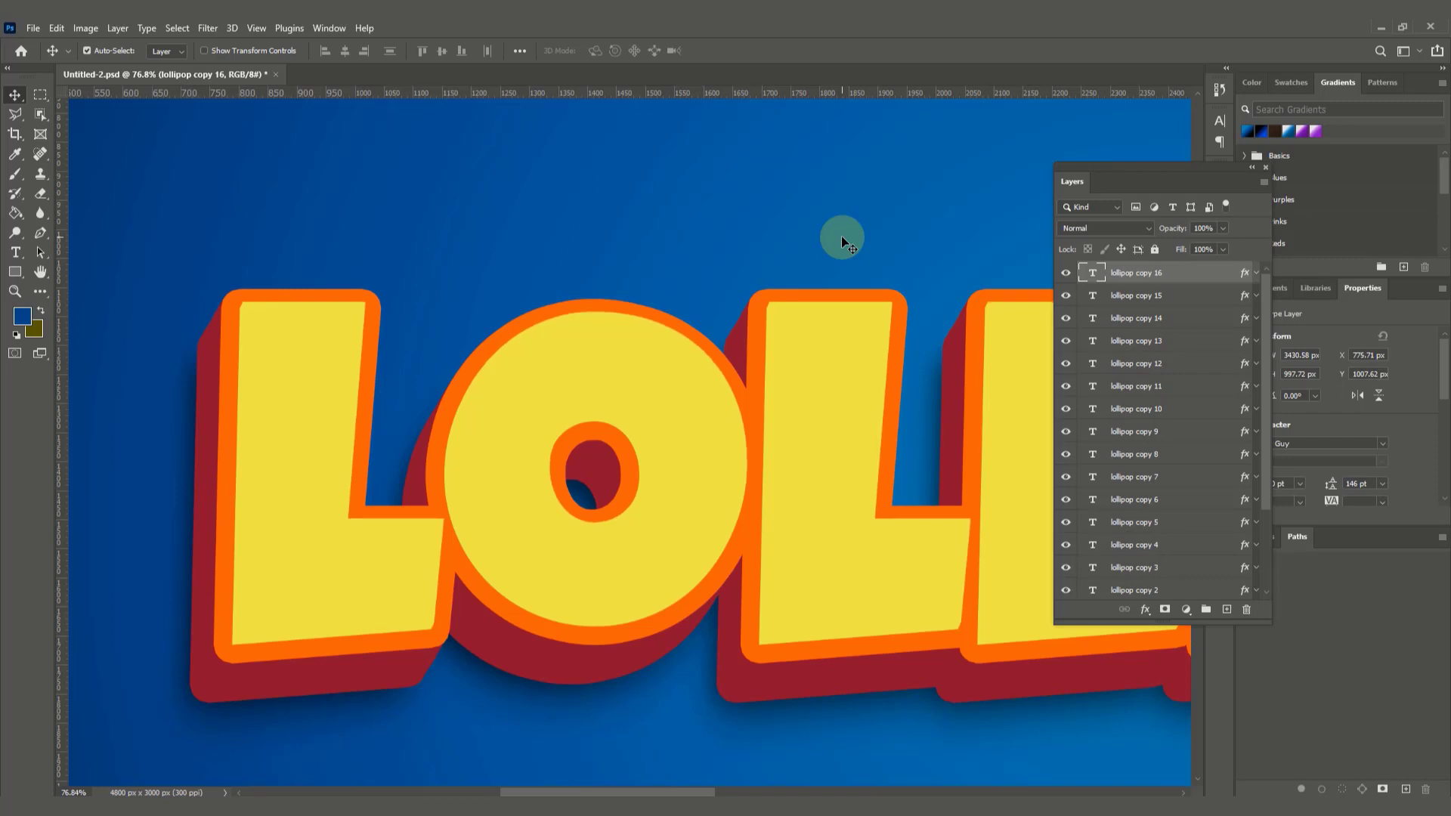
Step: Duplicate the lollipop copy 16 layer as "lollipop copy 17" and nudge the duplicate up and right to X 776.71 px, Y 1005.62 px
{"action": "right_click", "coordinate": [1173, 275]}
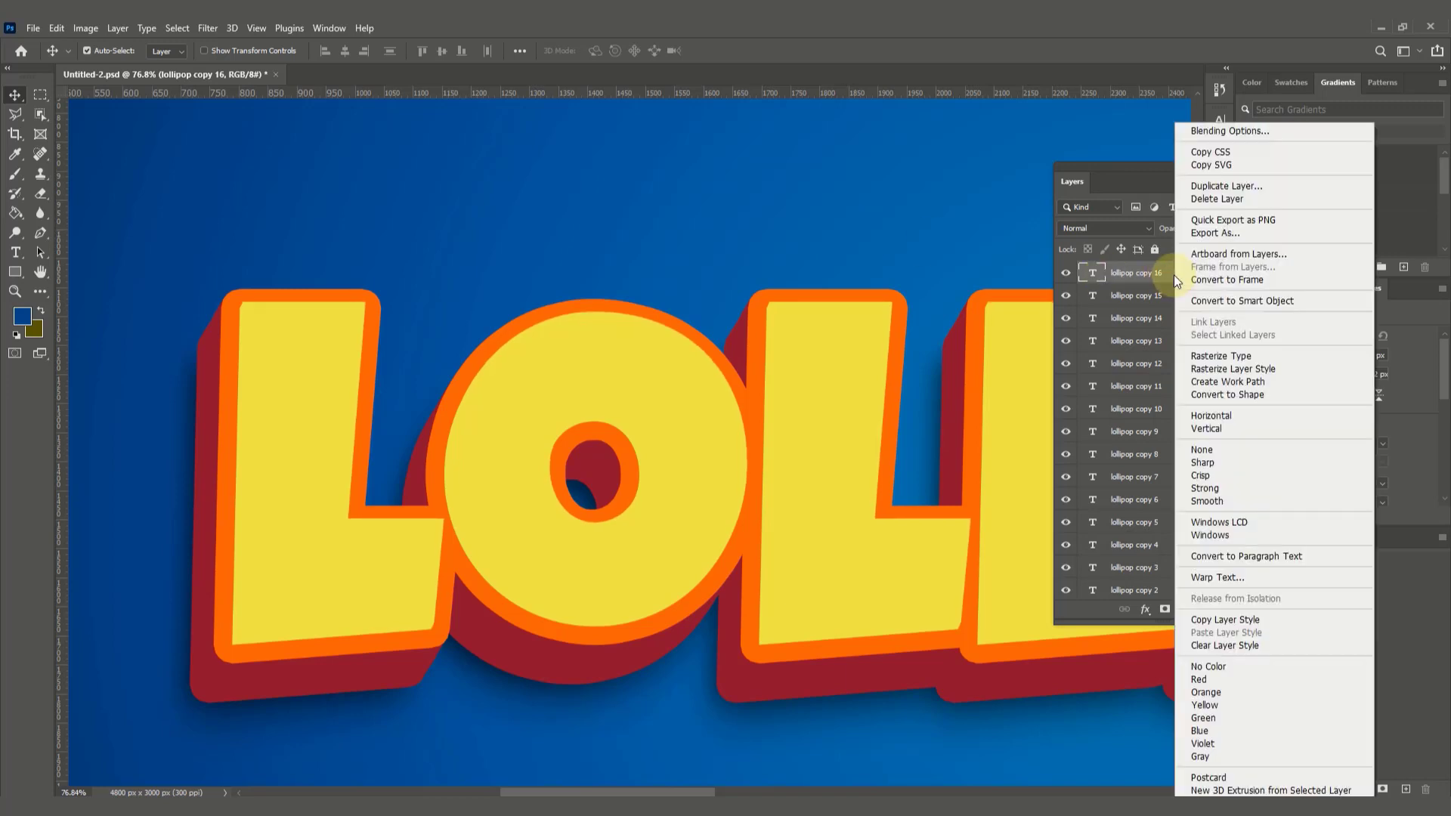
{"action": "left_click", "coordinate": [1225, 187]}
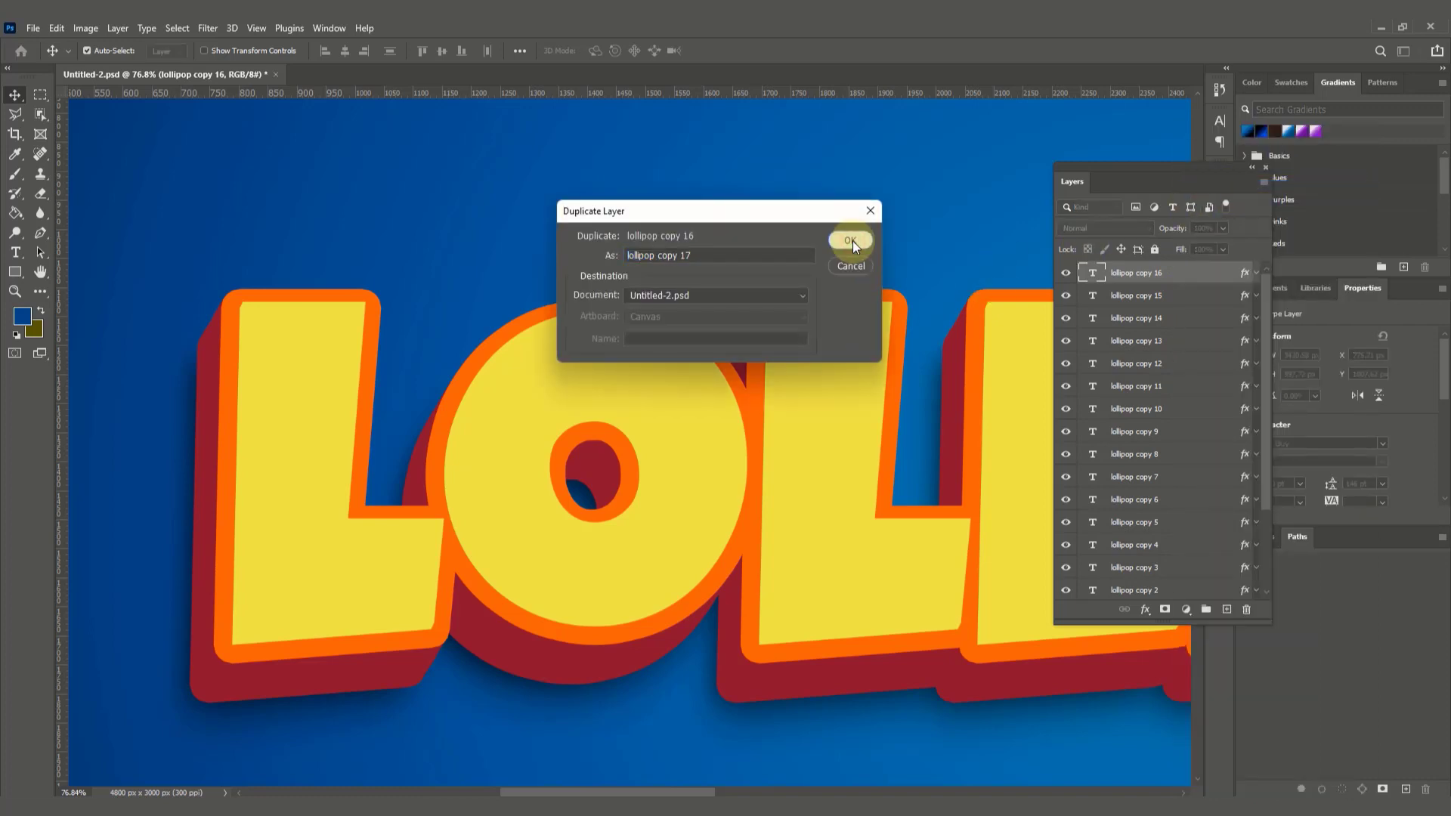
{"action": "left_click", "coordinate": [852, 242]}
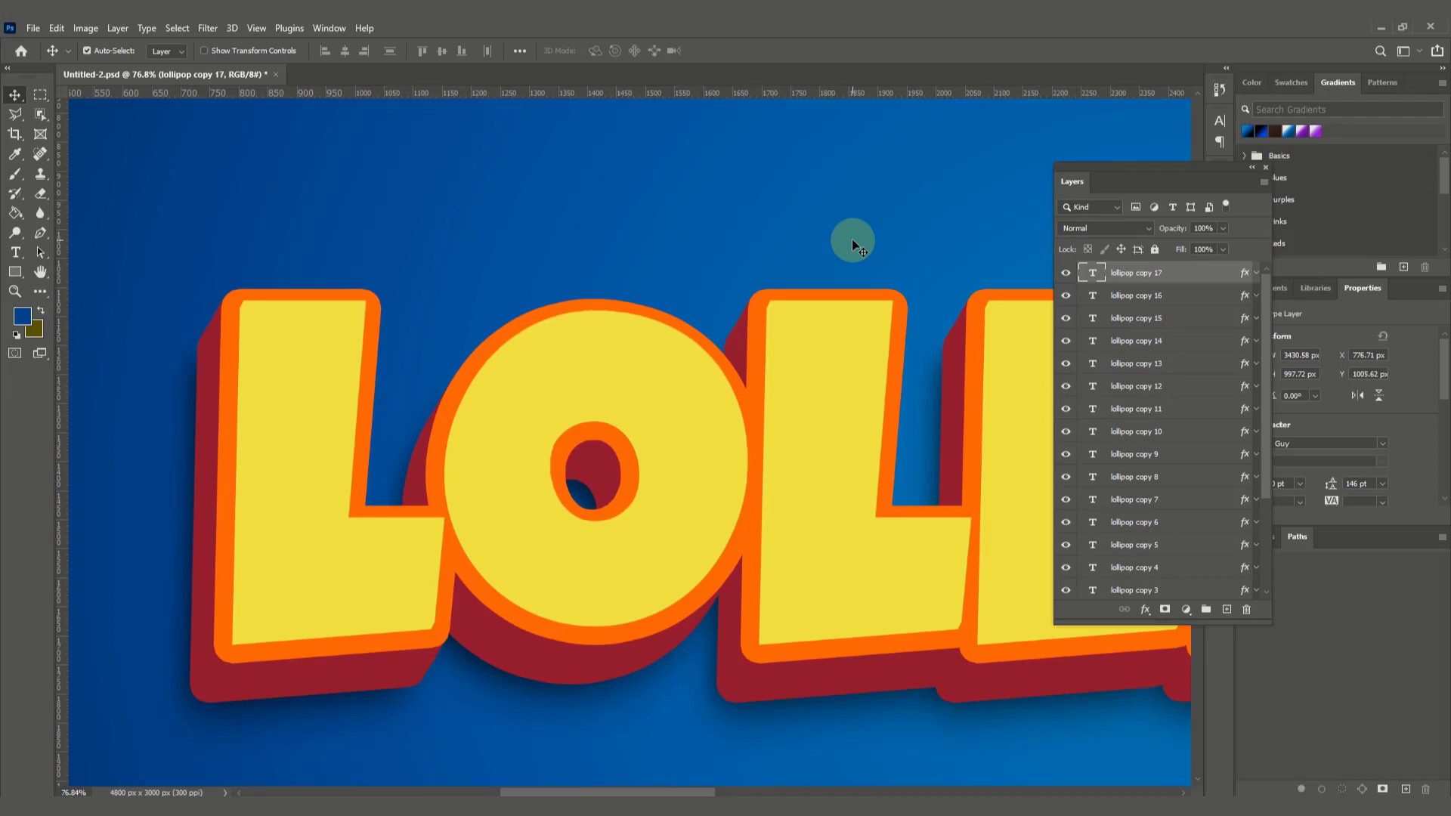
Step: Duplicate the lollipop copy 17 layer as "lollipop copy 18" and nudge the duplicate up and right to X 777.71 px, Y 1003.62 px
{"action": "right_click", "coordinate": [1177, 274]}
{"action": "left_click", "coordinate": [1224, 187]}
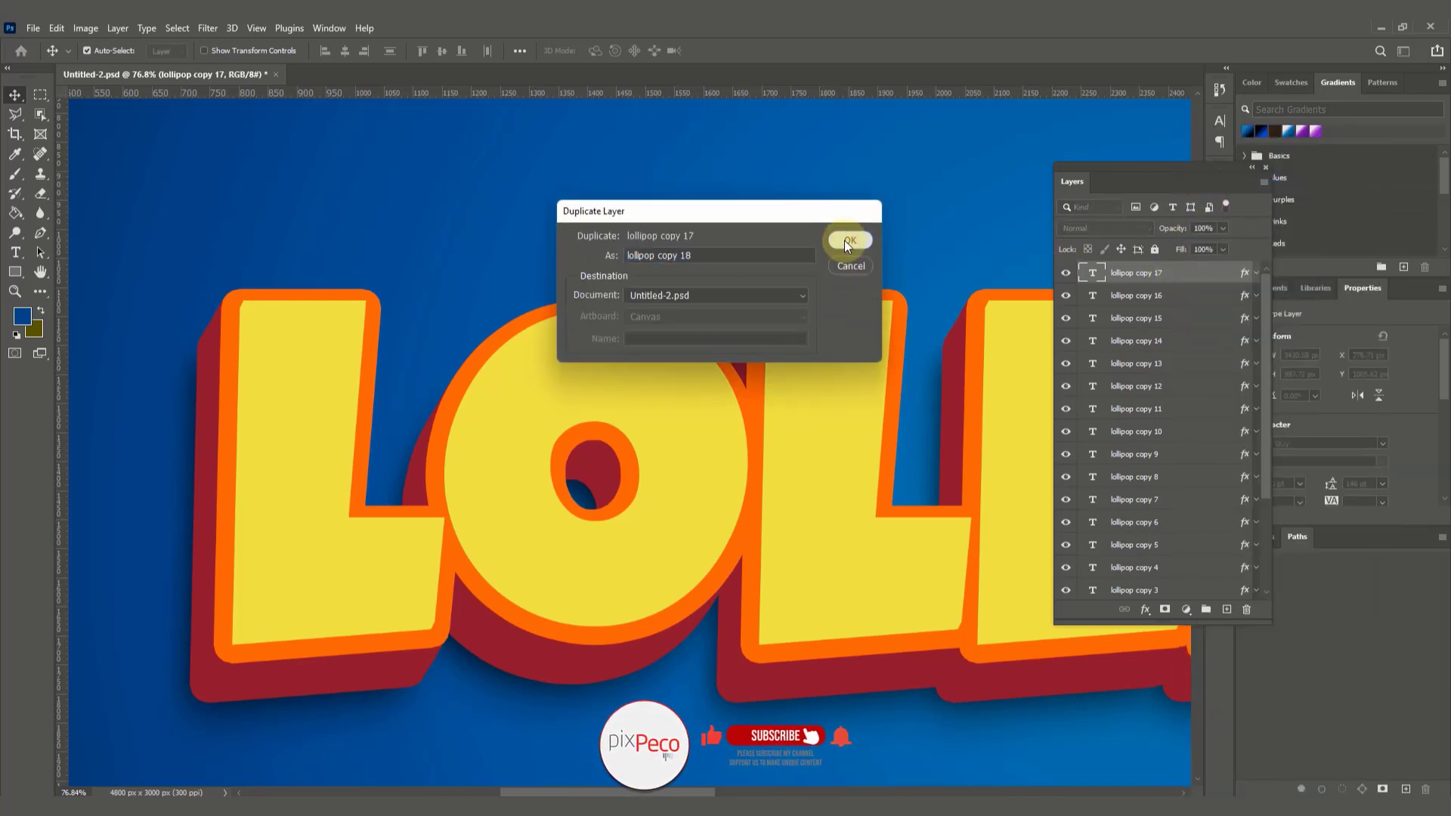
{"action": "left_click", "coordinate": [845, 241]}
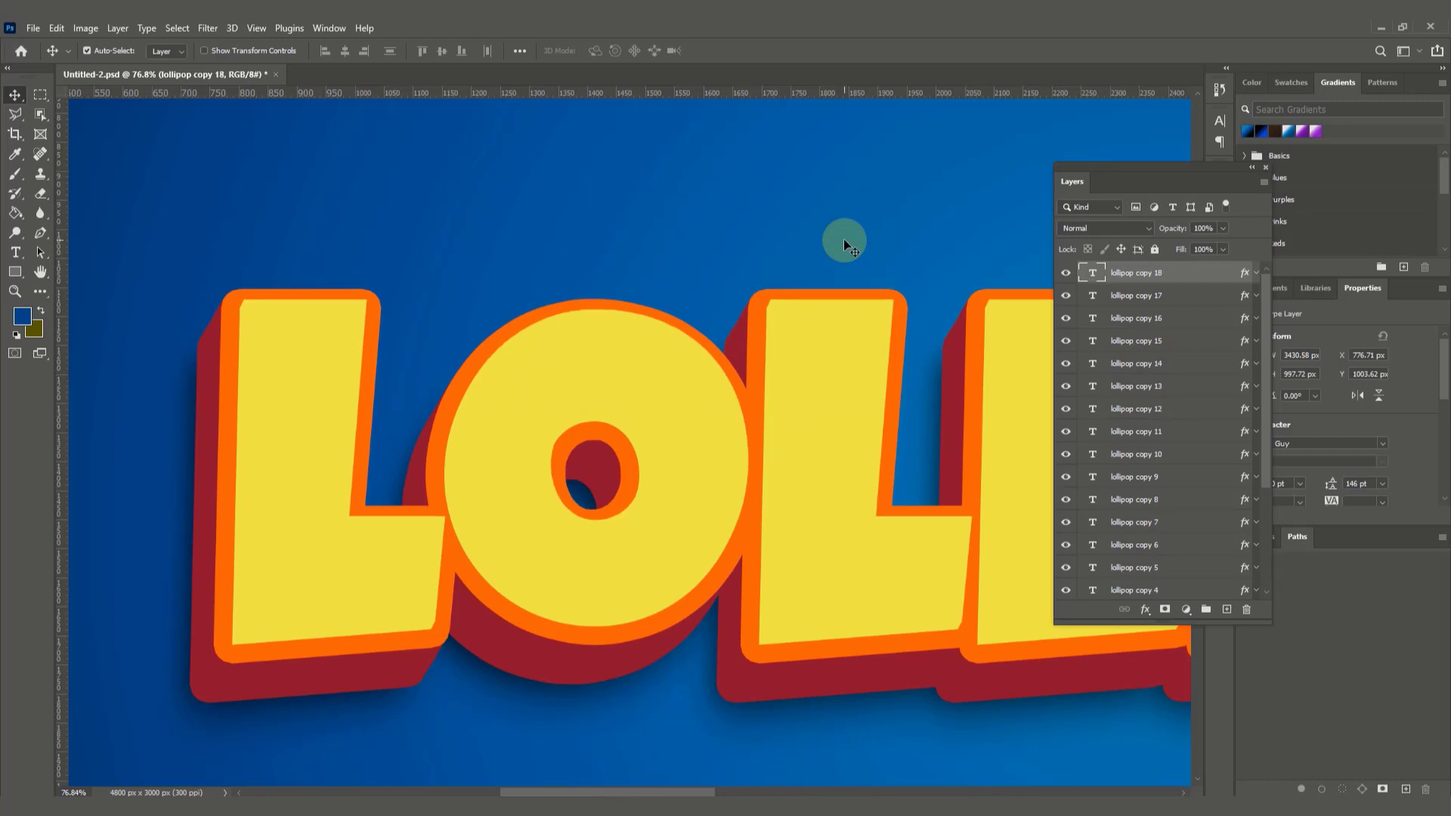
Step: Duplicate the lollipop copy 18 layer as "lollipop copy 19" and nudge the duplicate up and right to X 778.71 px, Y 1001.62 px
{"action": "right_click", "coordinate": [1188, 272]}
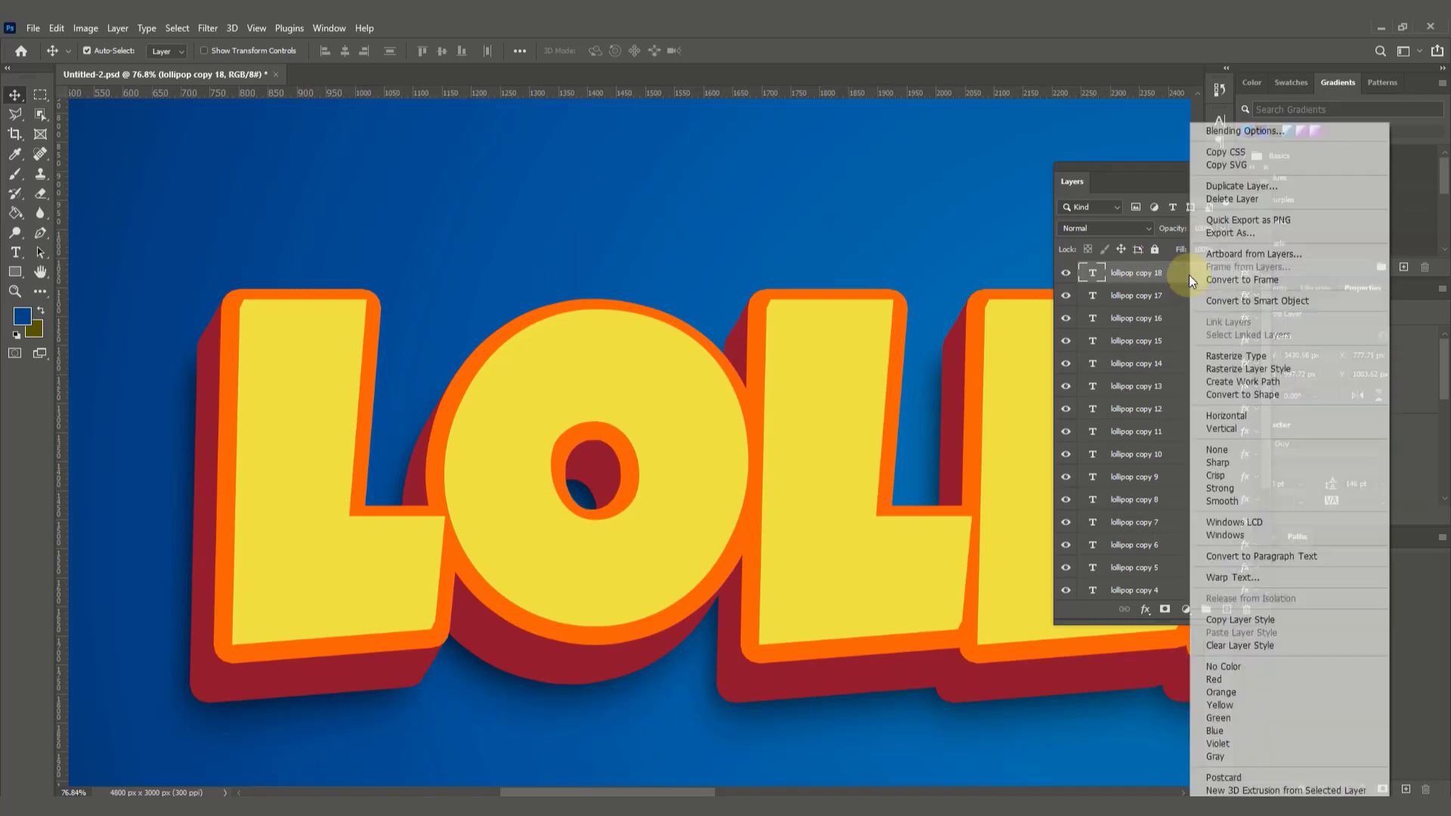
{"action": "left_click", "coordinate": [1223, 187]}
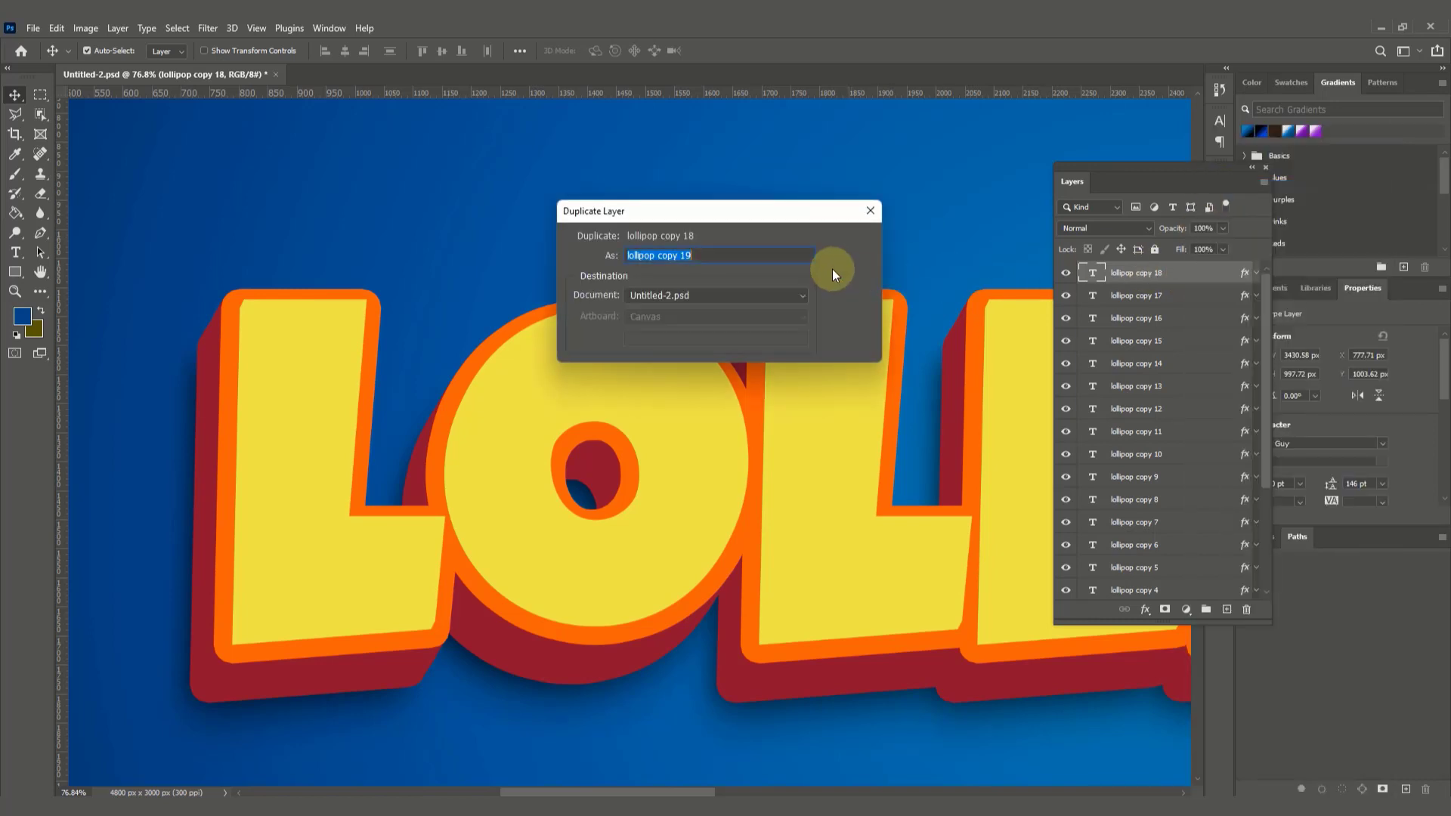
{"action": "left_click", "coordinate": [844, 238]}
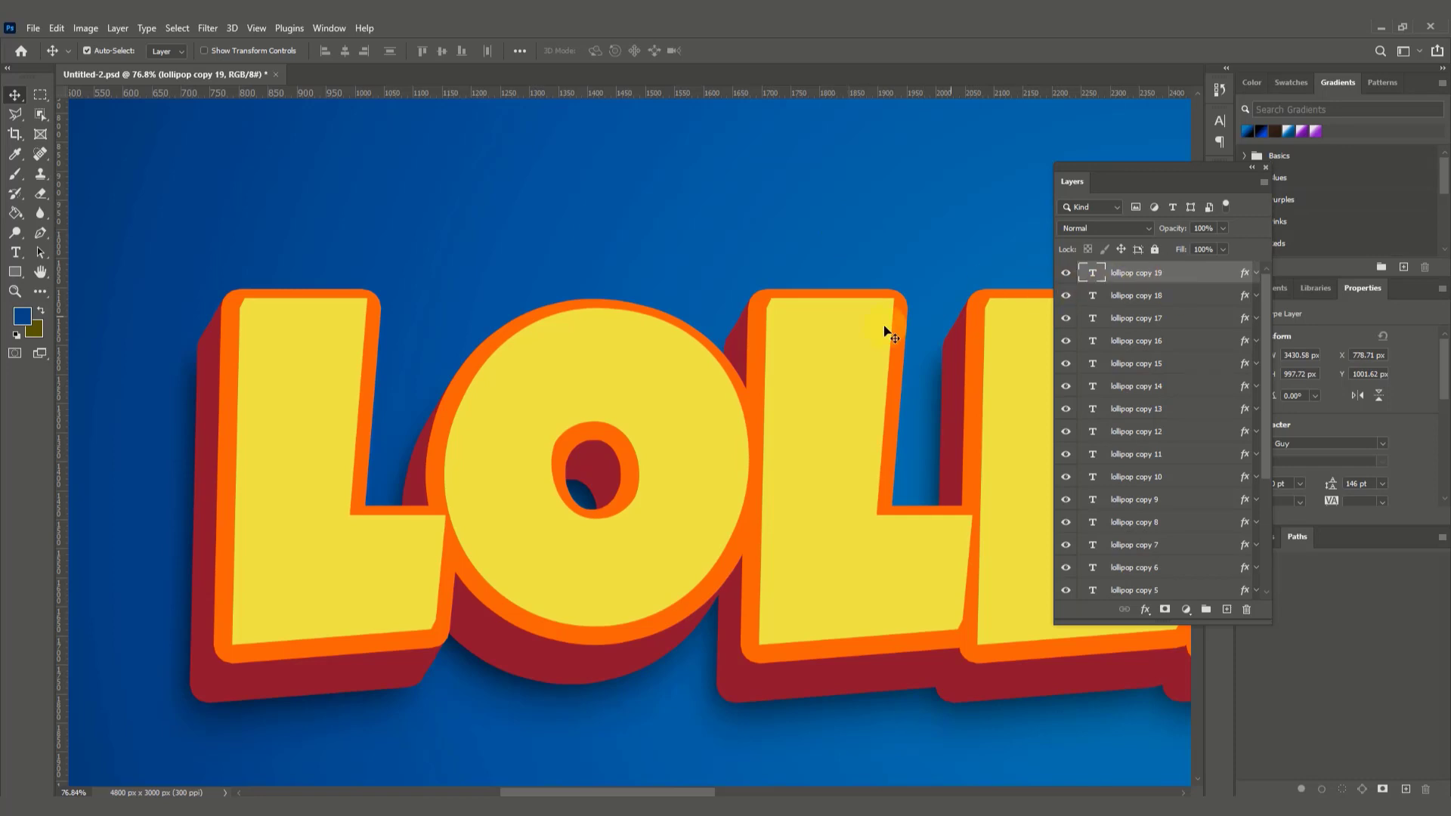
{"action": "key", "text": "z"}
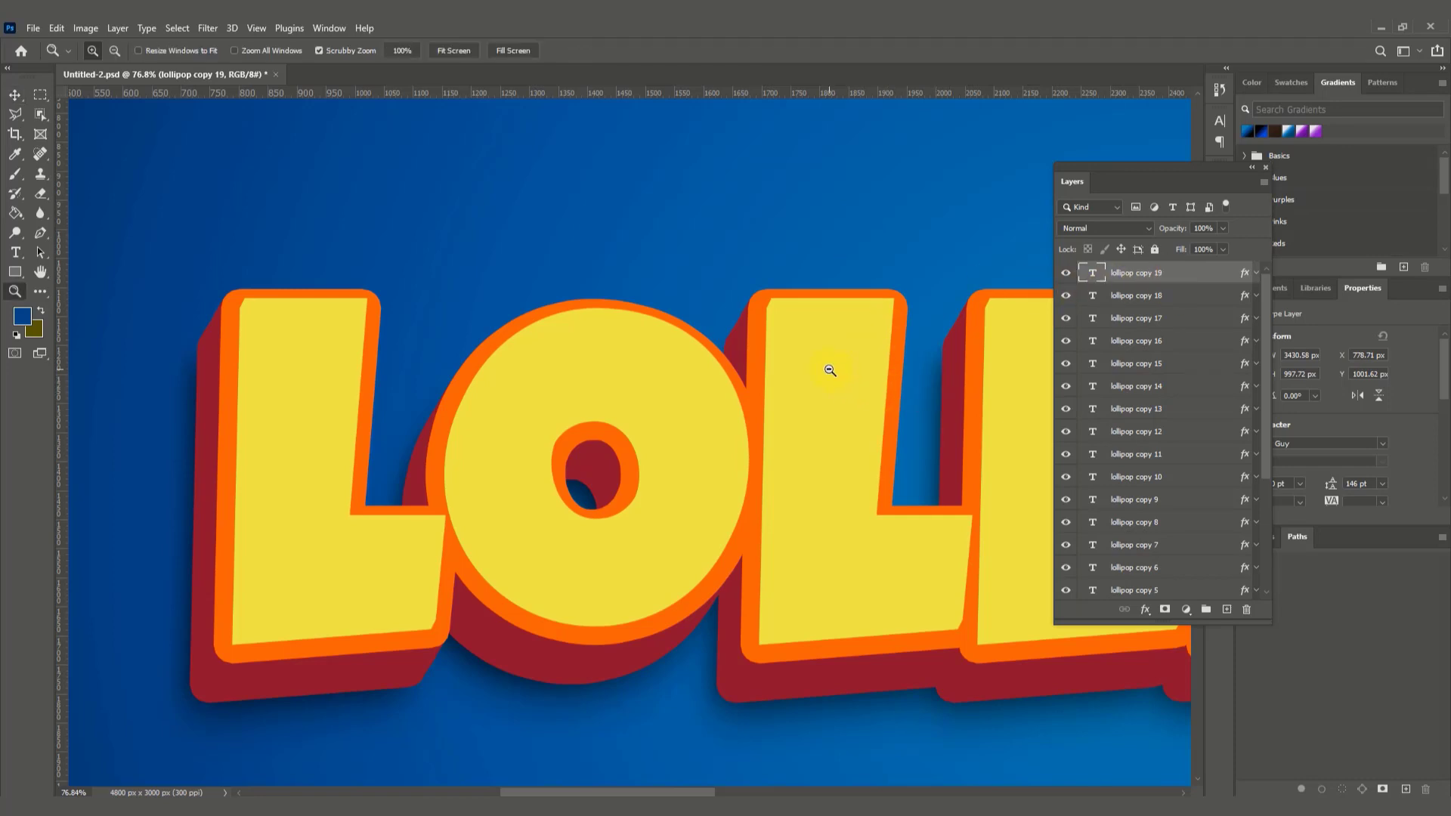
{"action": "left_click", "coordinate": [893, 479], "text": "alt"}
{"action": "left_click", "coordinate": [894, 476], "text": "alt"}
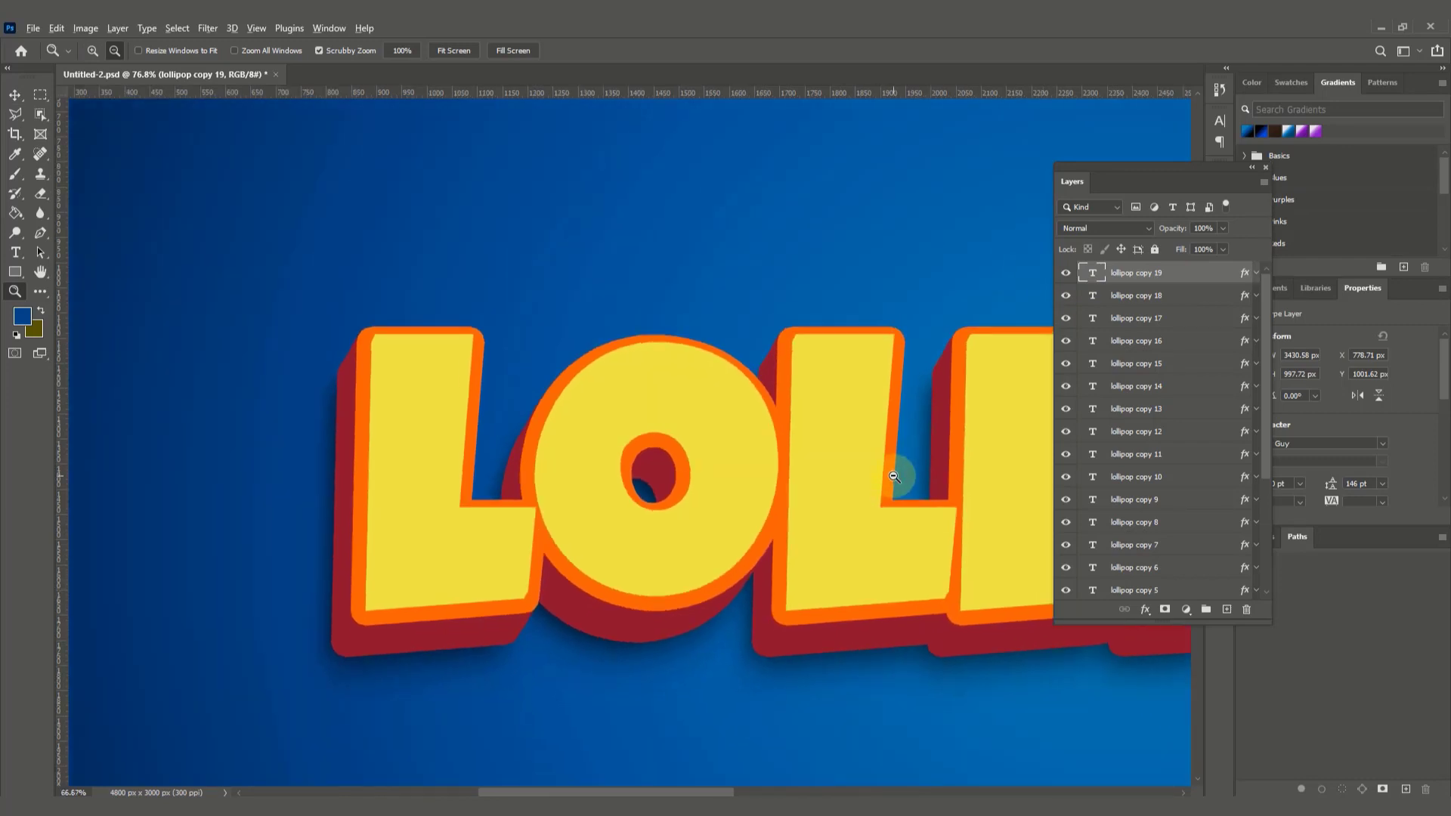
{"action": "left_click", "coordinate": [894, 477], "text": "alt"}
{"action": "left_click", "coordinate": [937, 501], "text": "alt"}
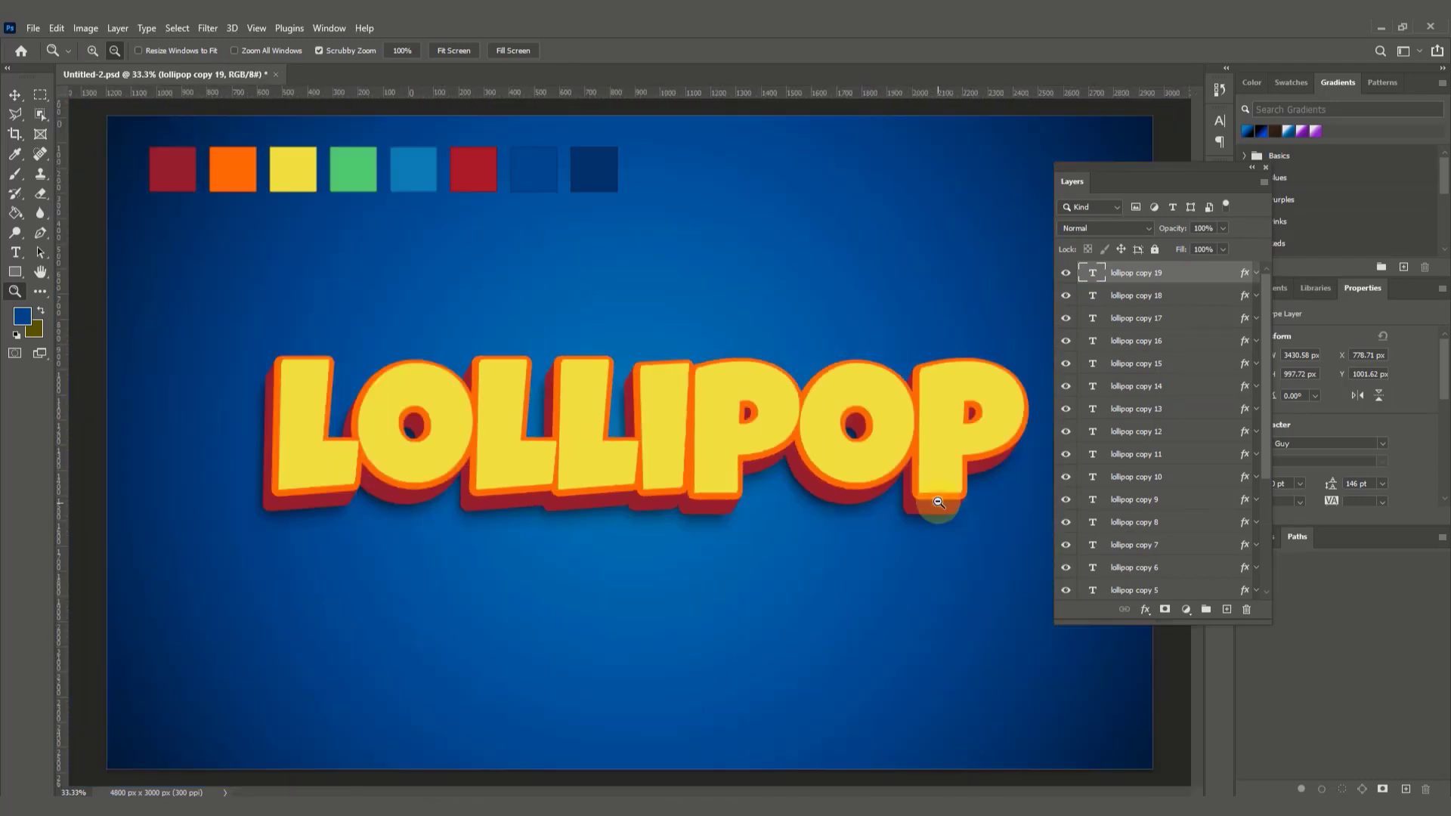
Step: Duplicate the lollipop copy 19 layer as "lollipop copy 20" in the same document
{"action": "left_click", "coordinate": [17, 93]}
{"action": "right_click", "coordinate": [1172, 270]}
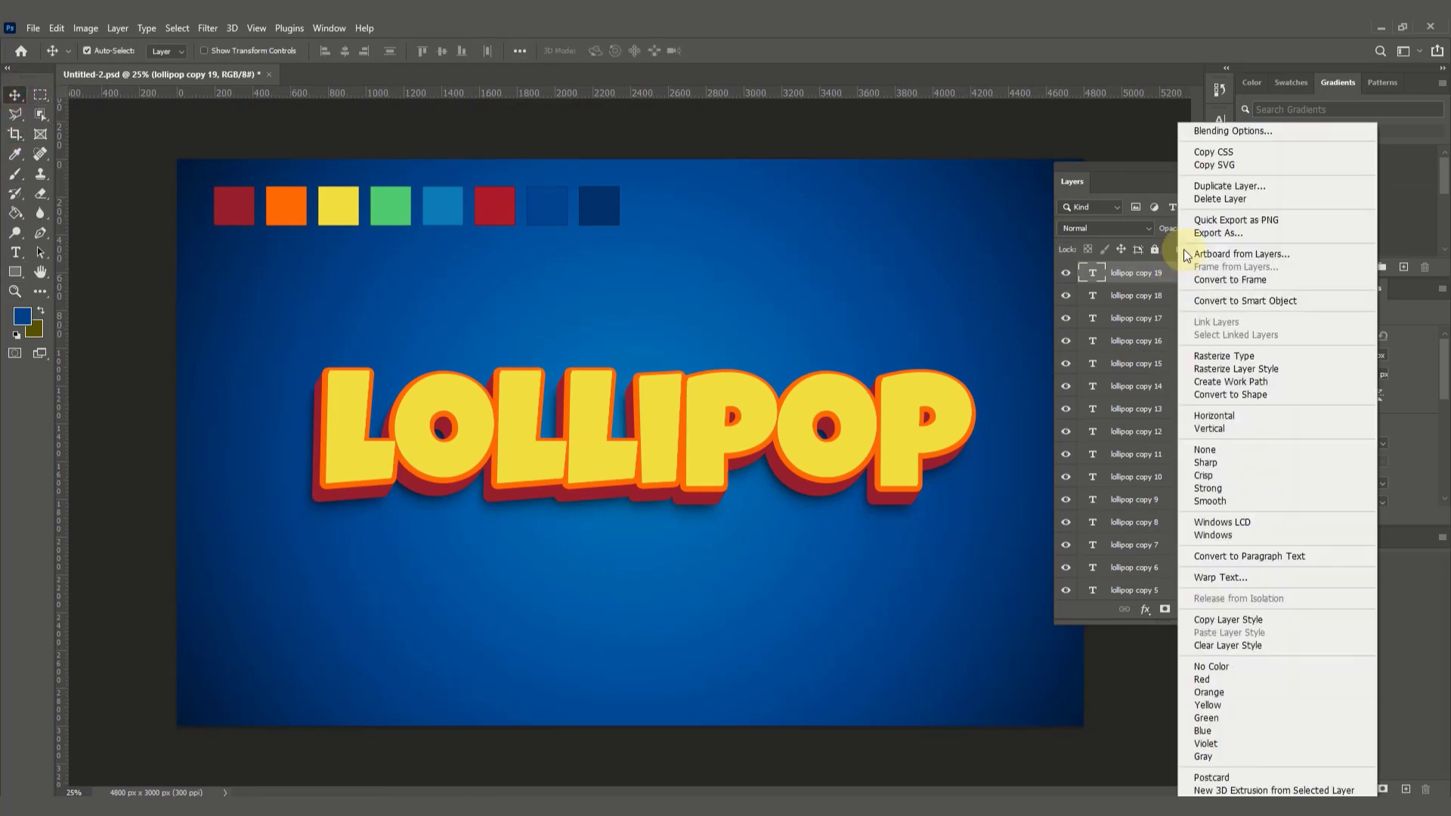
{"action": "left_click", "coordinate": [1254, 186]}
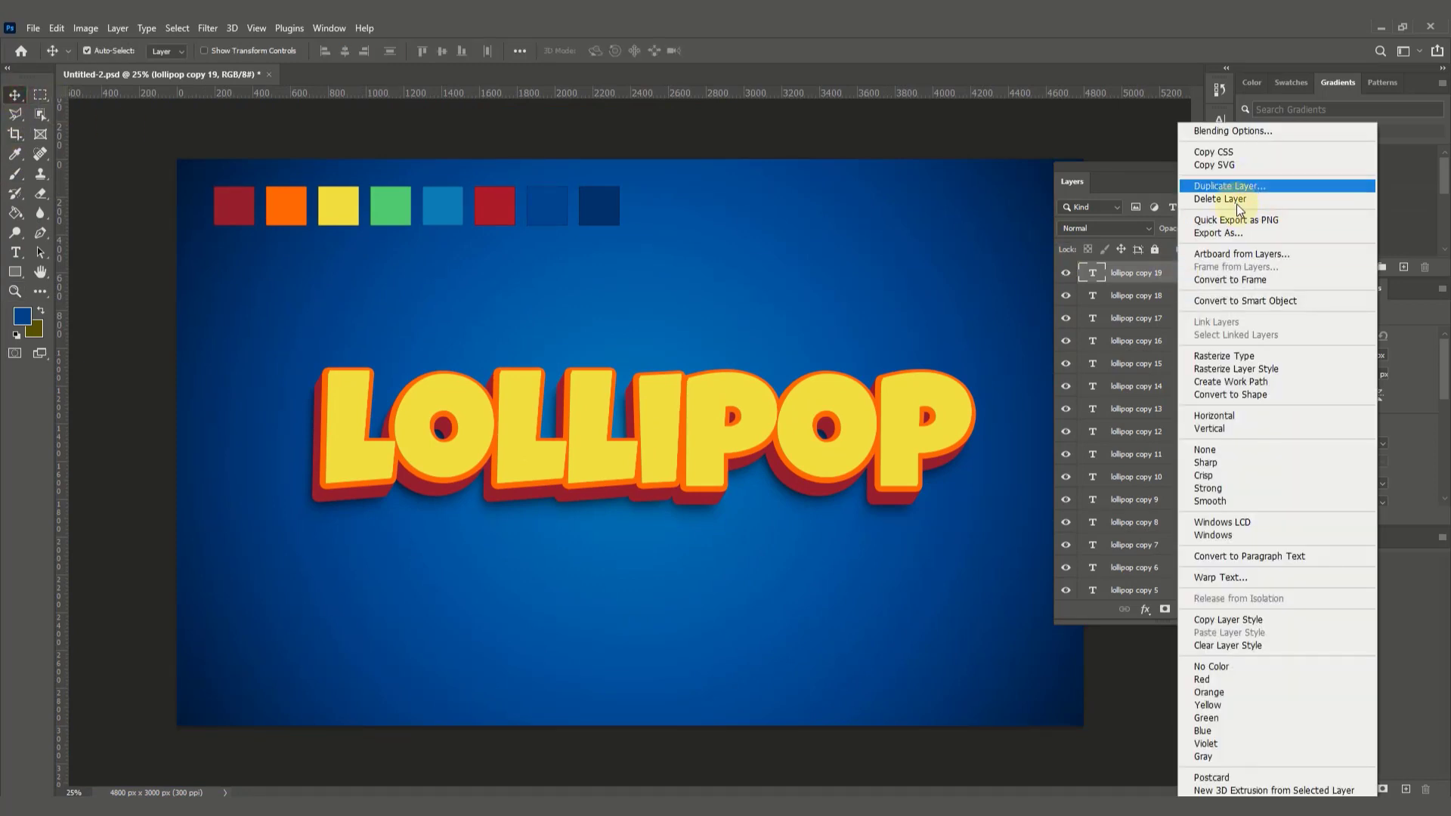
{"action": "left_click", "coordinate": [850, 240]}
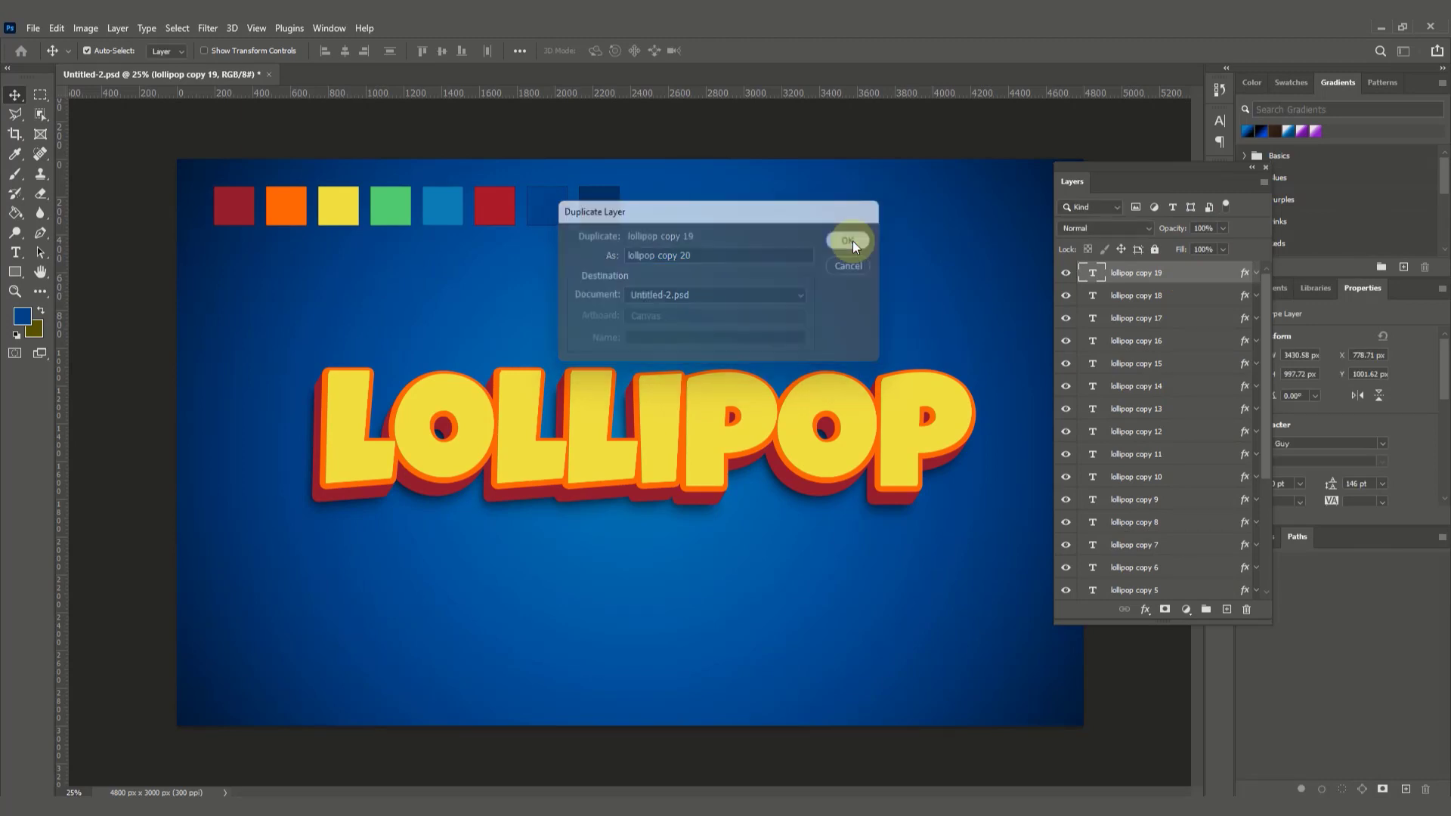
Step: Change the Color Overlay of the lollipop copy 20 layer to the darker yellow cec52e
{"action": "left_click", "coordinate": [1148, 613]}
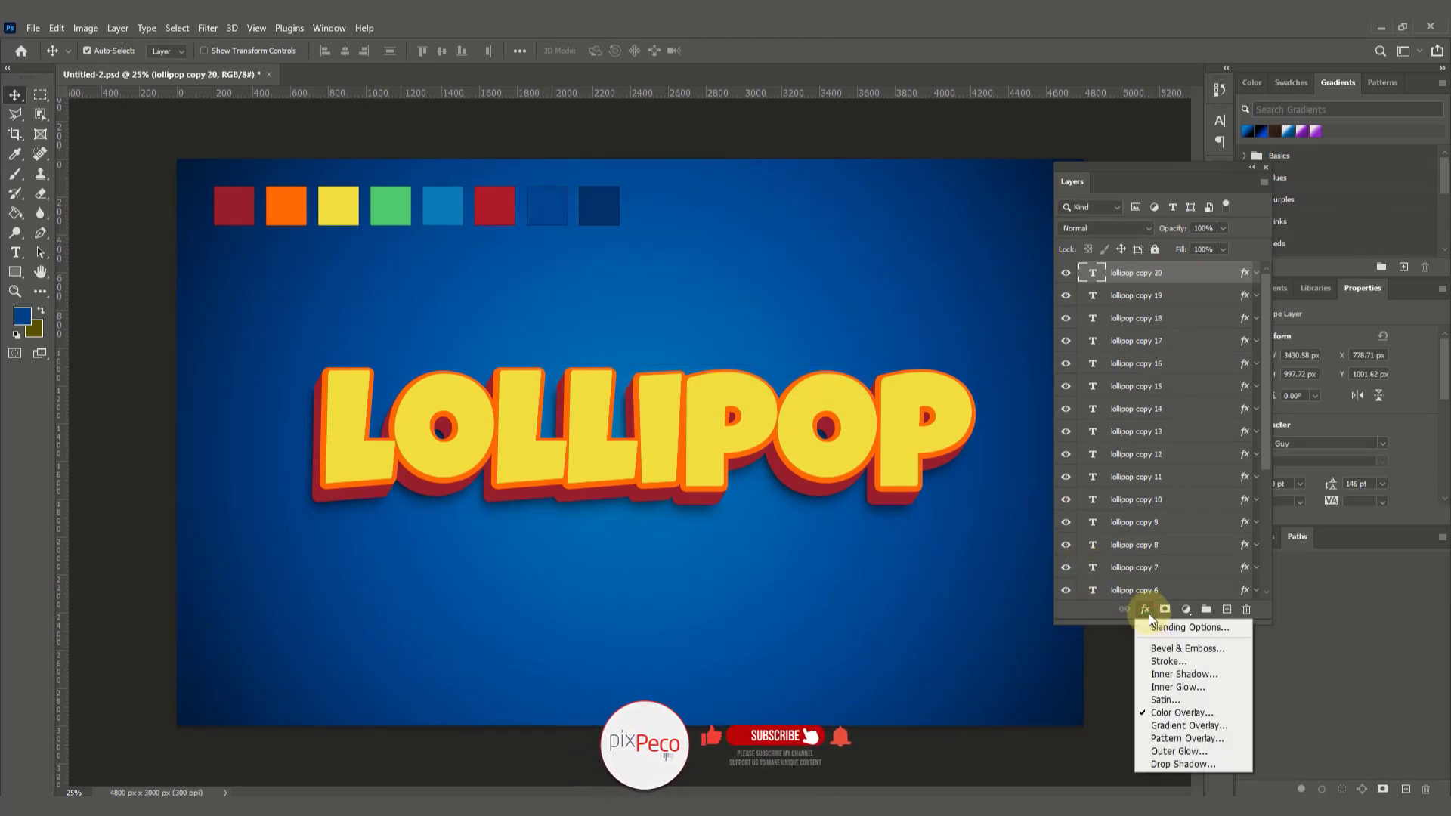
{"action": "left_click", "coordinate": [1208, 705]}
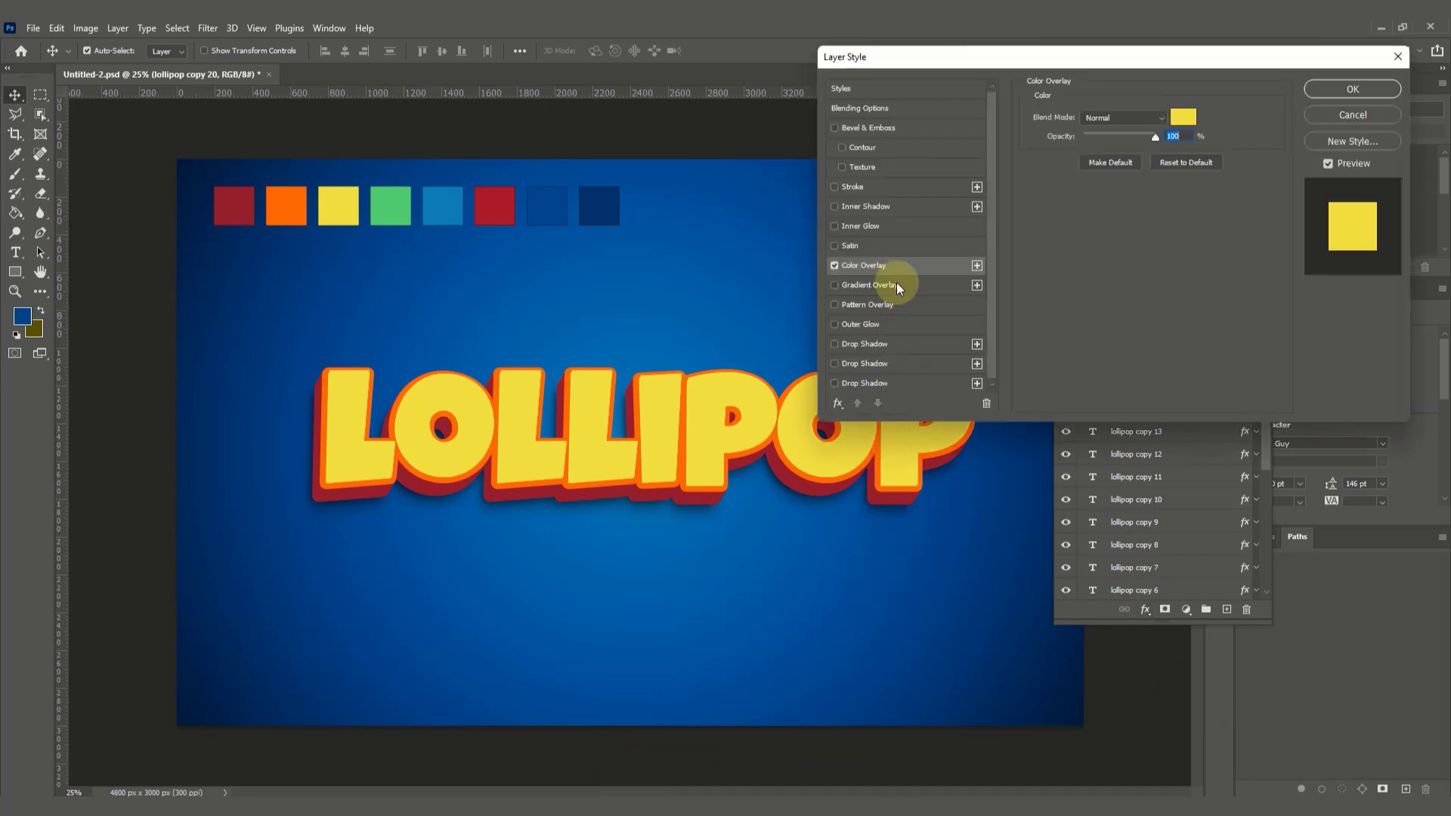
{"action": "left_click", "coordinate": [1181, 118]}
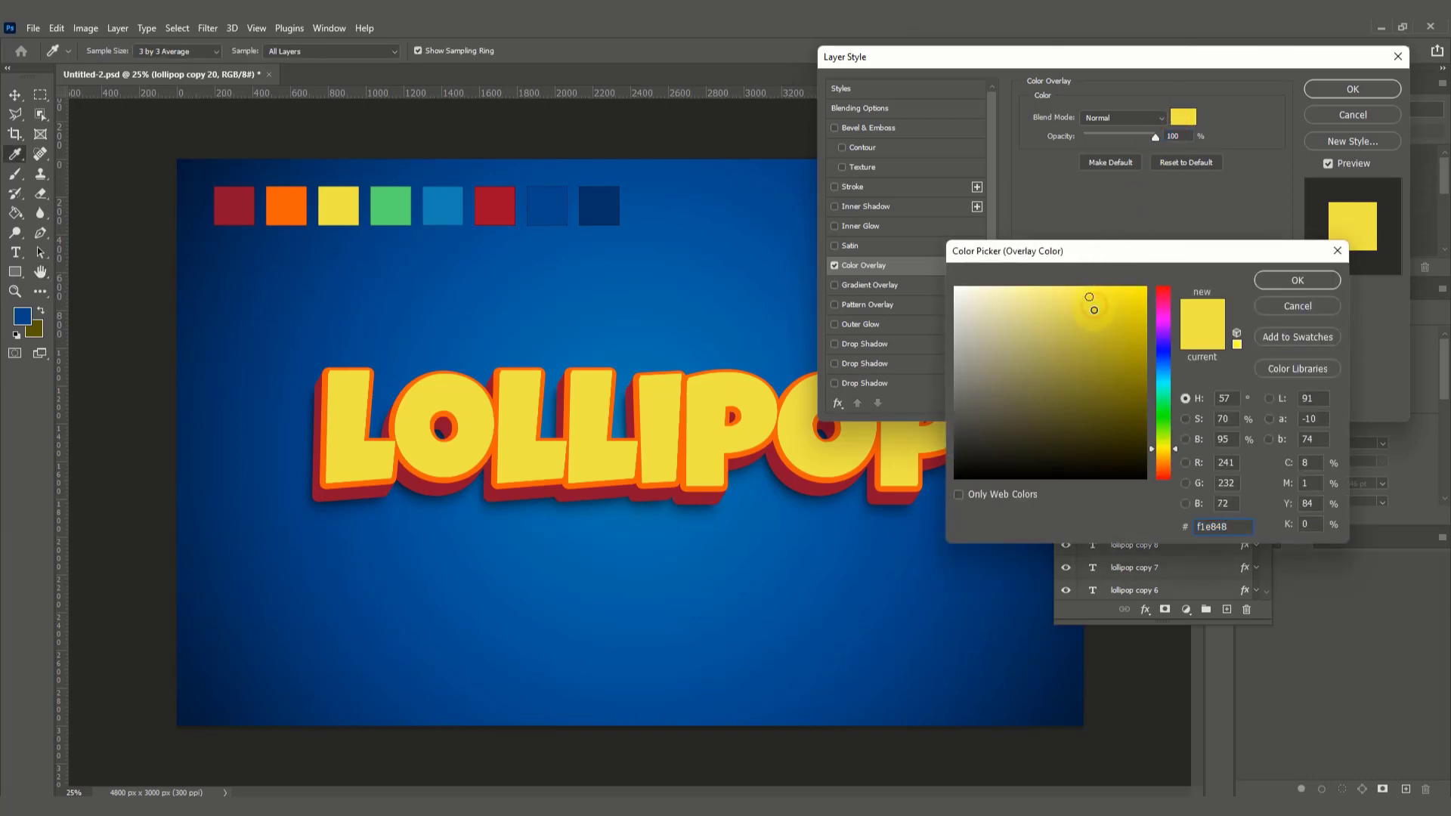
{"action": "mouse_move", "coordinate": [1089, 297]}
{"action": "left_mouse_down"}
{"action": "mouse_move", "coordinate": [1105, 324]}
{"action": "mouse_move", "coordinate": [1137, 313]}
{"action": "left_mouse_up"}
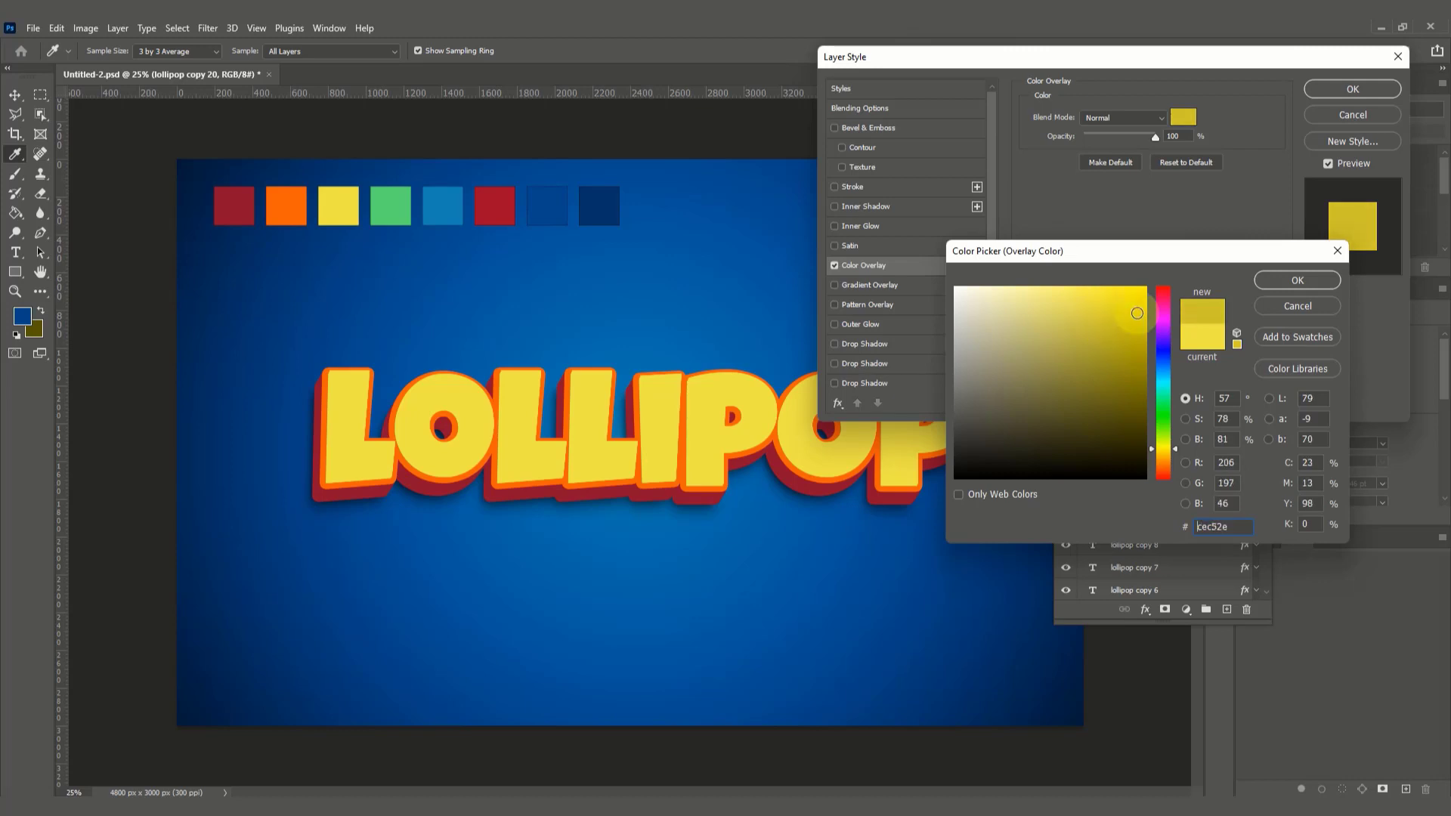
{"action": "left_click", "coordinate": [1301, 280]}
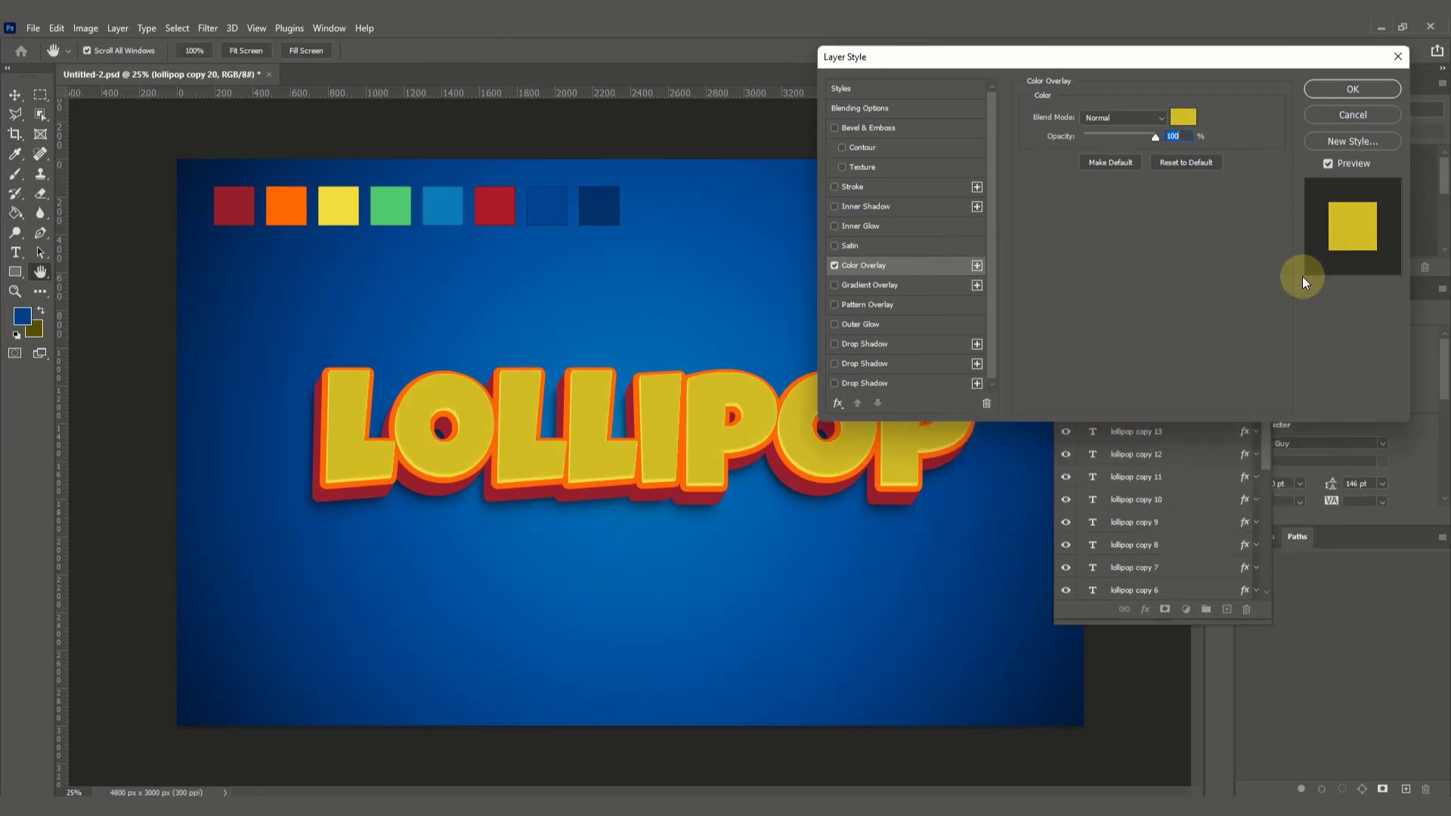
{"action": "left_click", "coordinate": [1336, 89]}
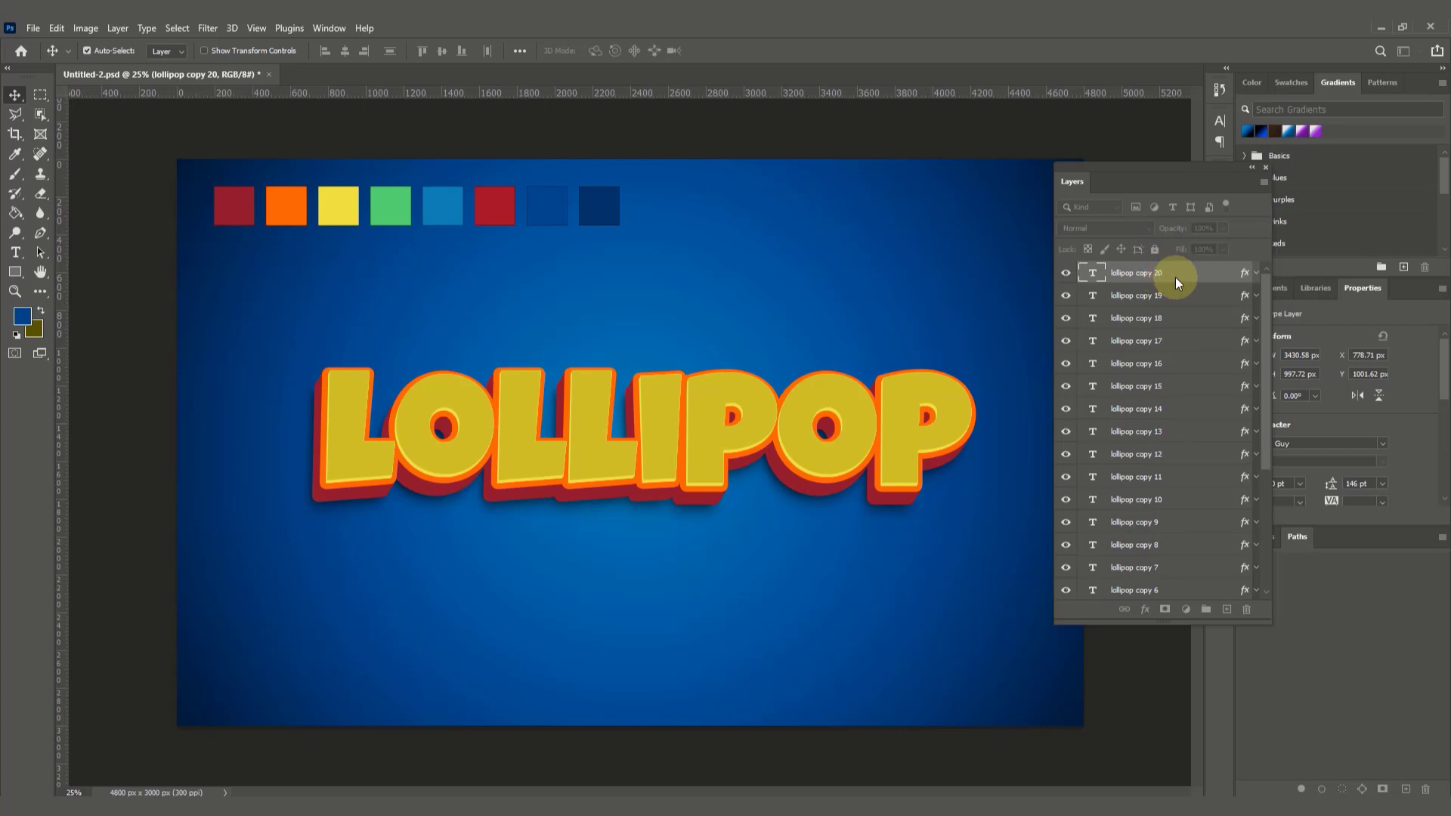
Step: Add a white Screen Inner Shadow to lollipop copy 20: opacity 35%, angle 132°, distance 14 px, choke 15%, size 7 px
{"action": "left_click", "coordinate": [1146, 610]}
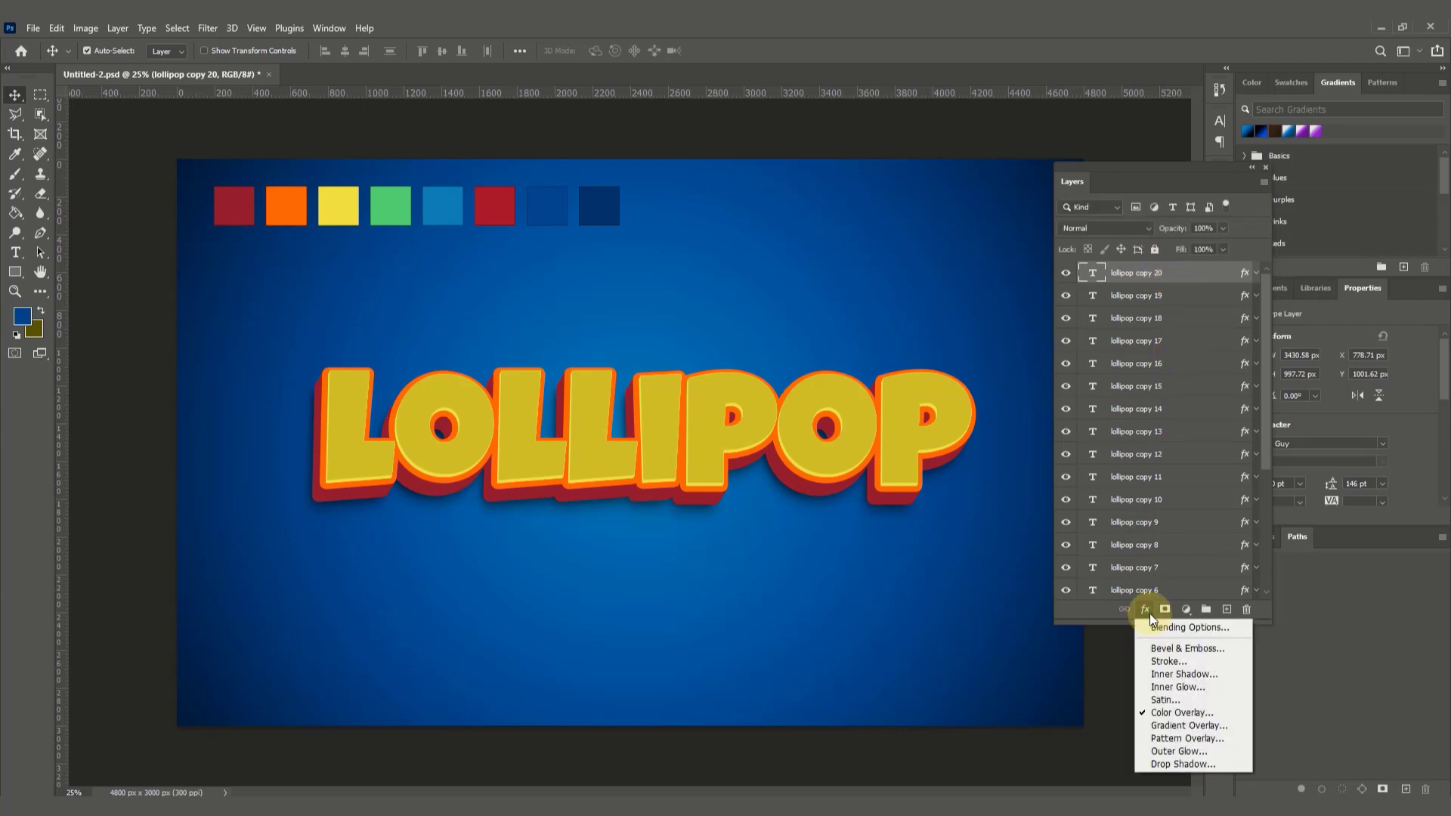
{"action": "left_click", "coordinate": [1208, 674]}
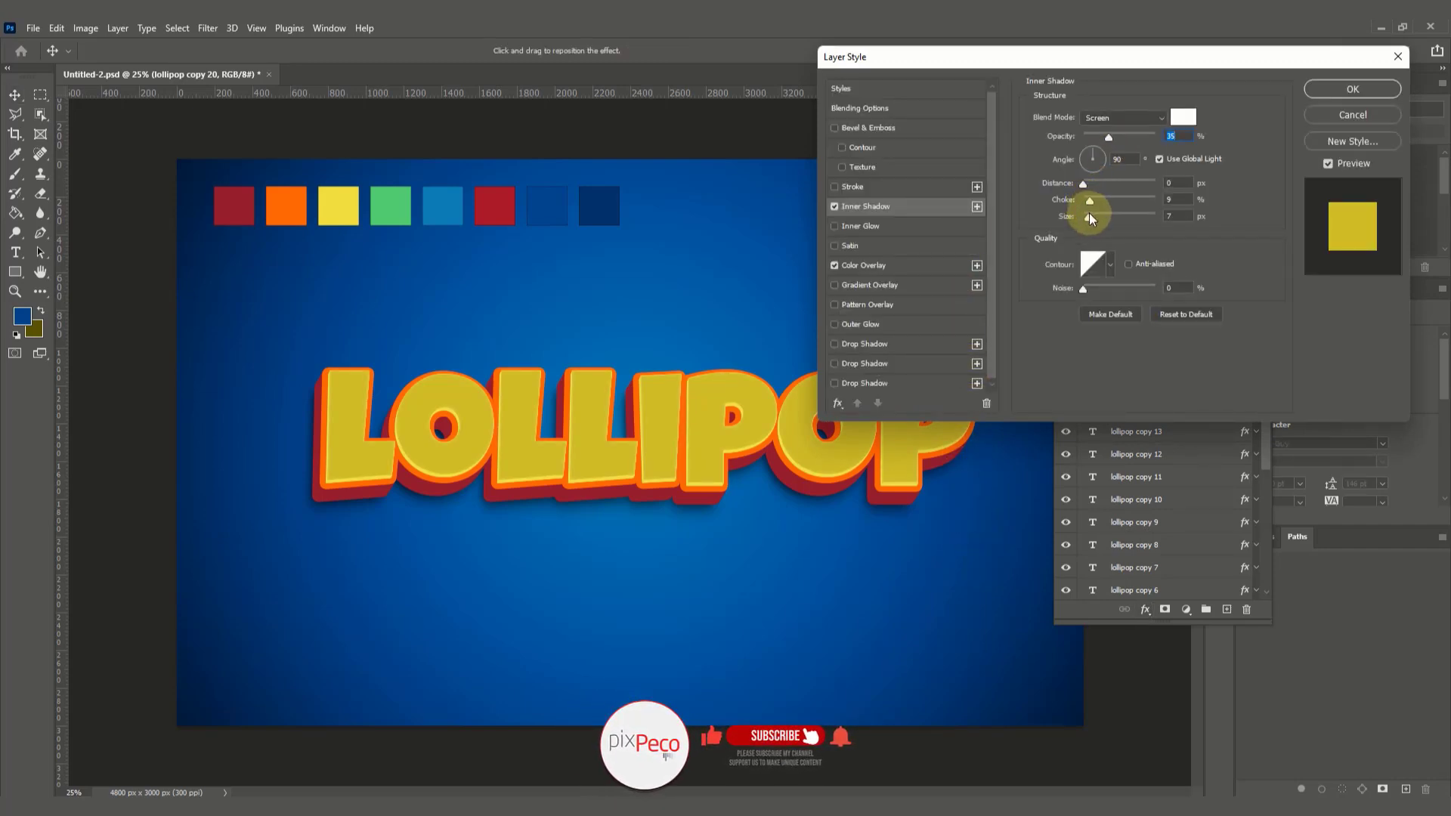
{"action": "left_click_drag", "start_coordinate": [1088, 220], "coordinate": [1085, 151]}
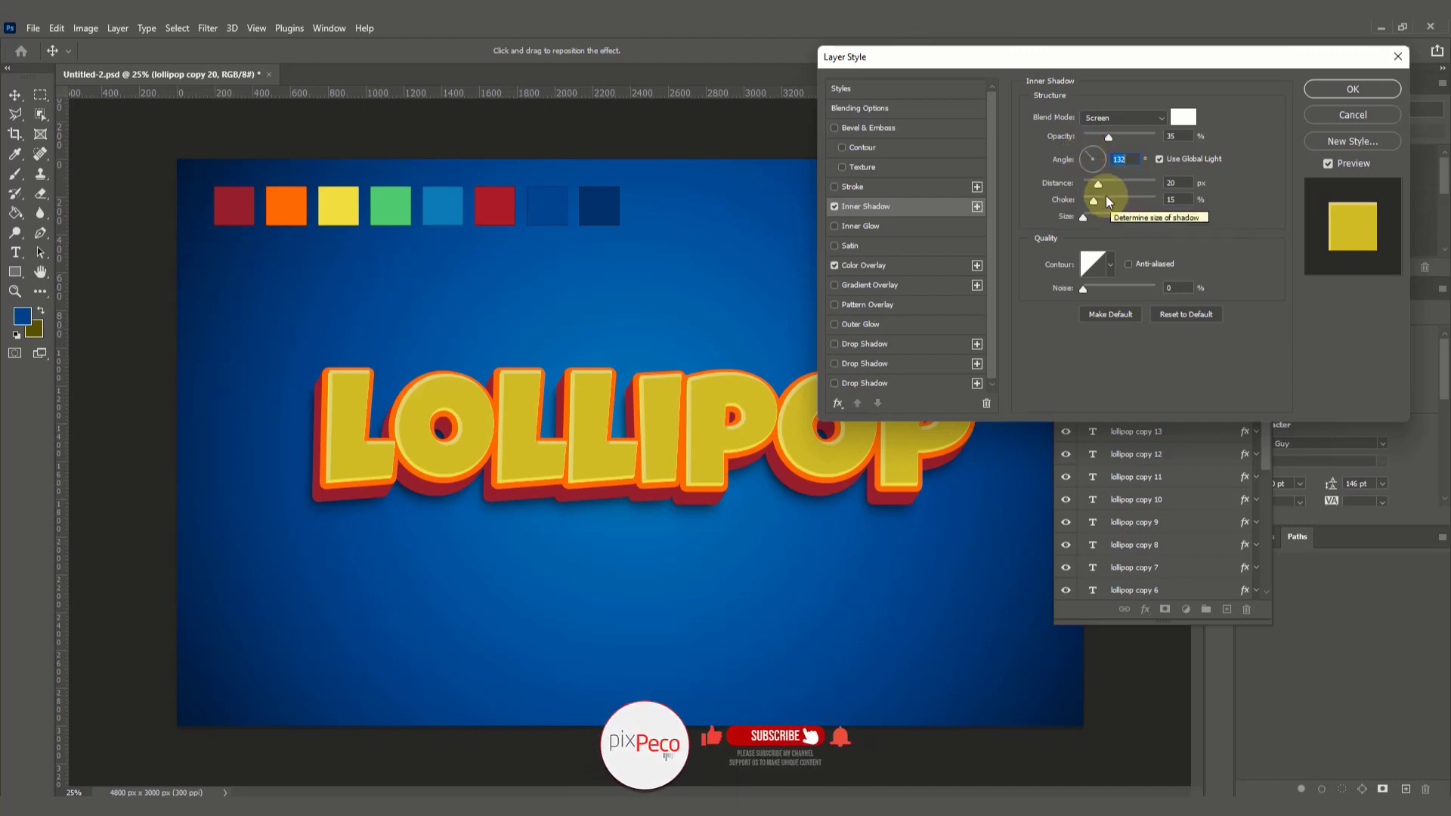
{"action": "left_click_drag", "start_coordinate": [1099, 185], "coordinate": [1086, 215]}
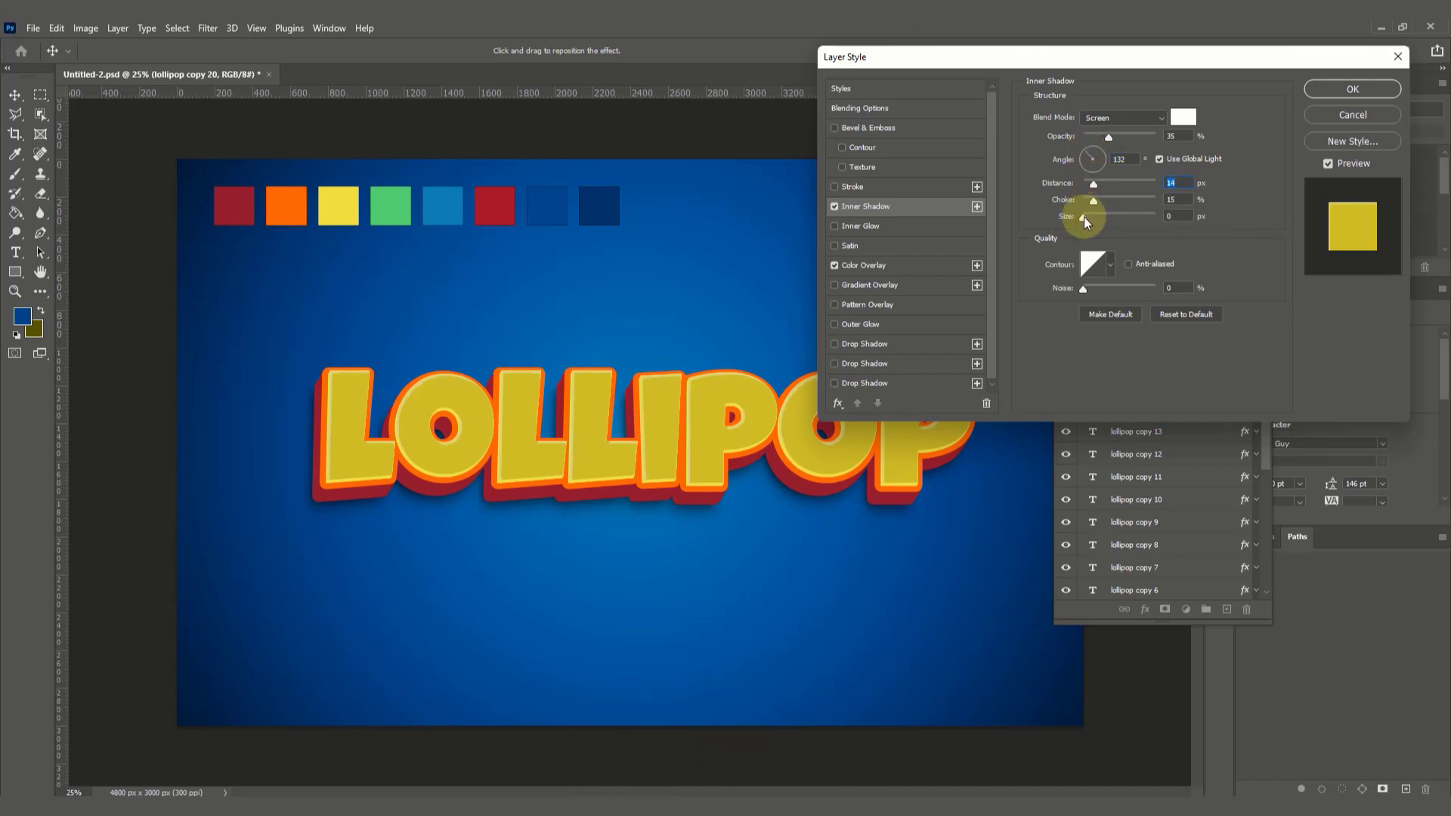
{"action": "left_click", "coordinate": [1090, 216]}
{"action": "left_click", "coordinate": [1356, 89]}
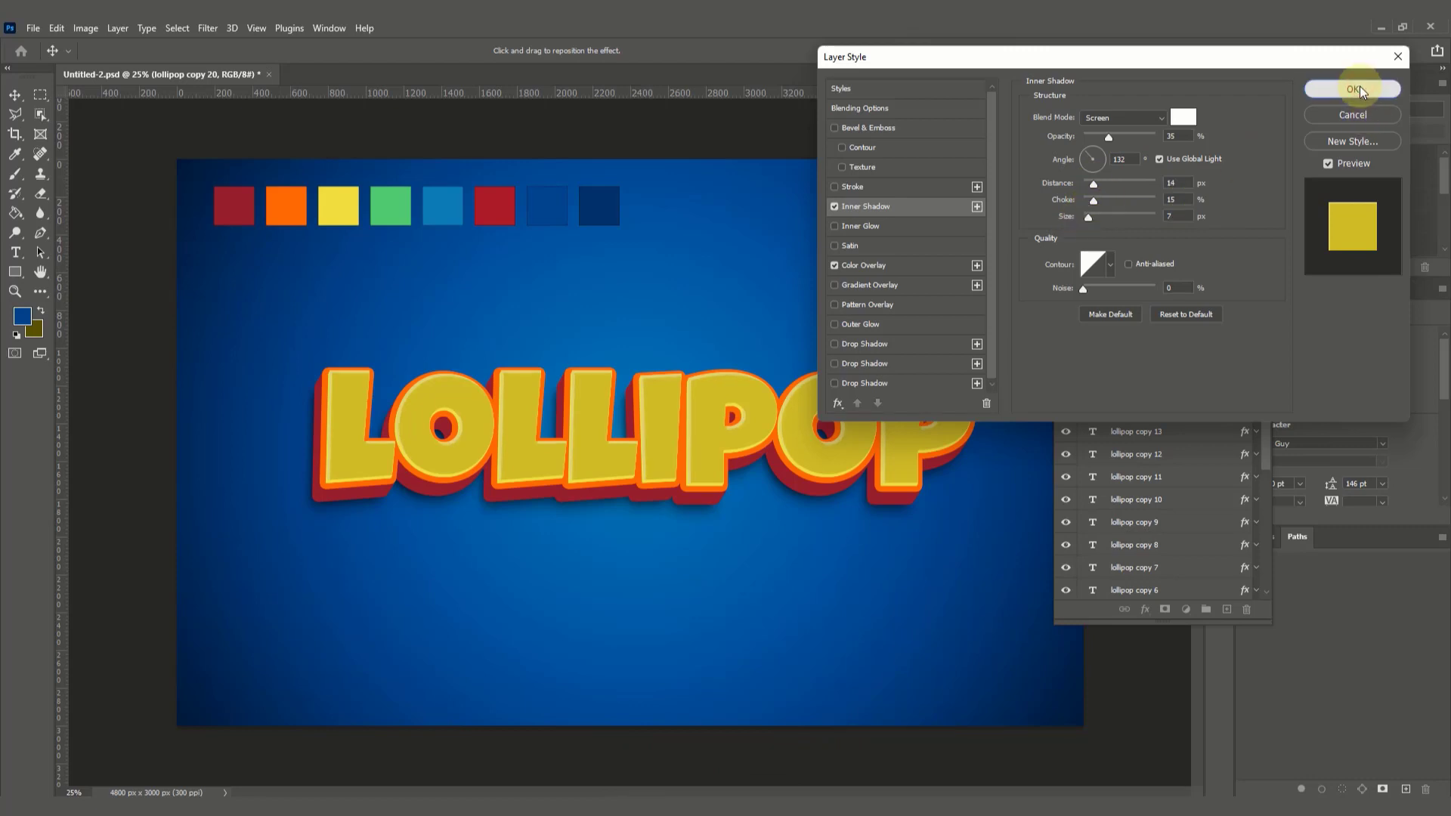